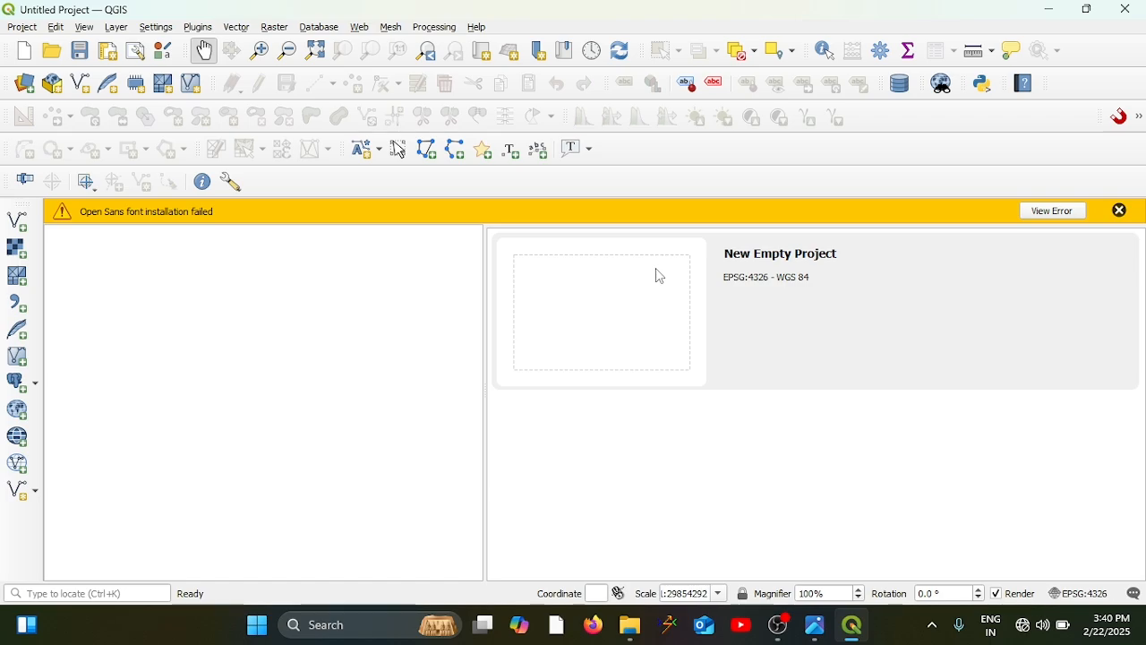
Step: Create a new empty project and set its project title to "vilage map"
click(1120, 211)
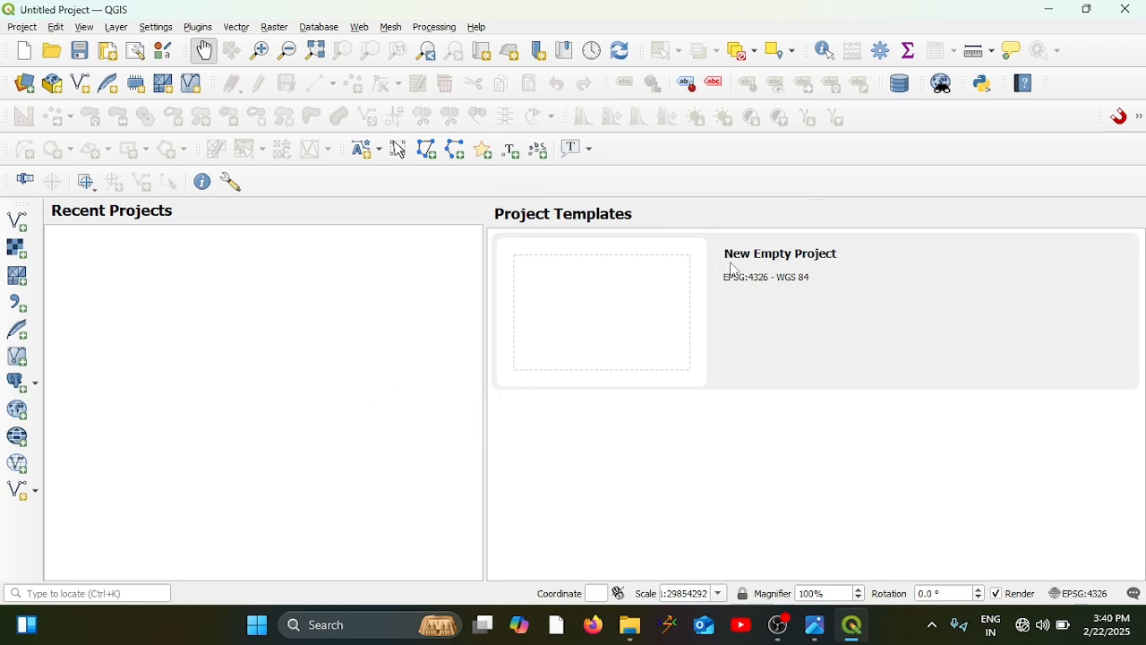
double_click(633, 302)
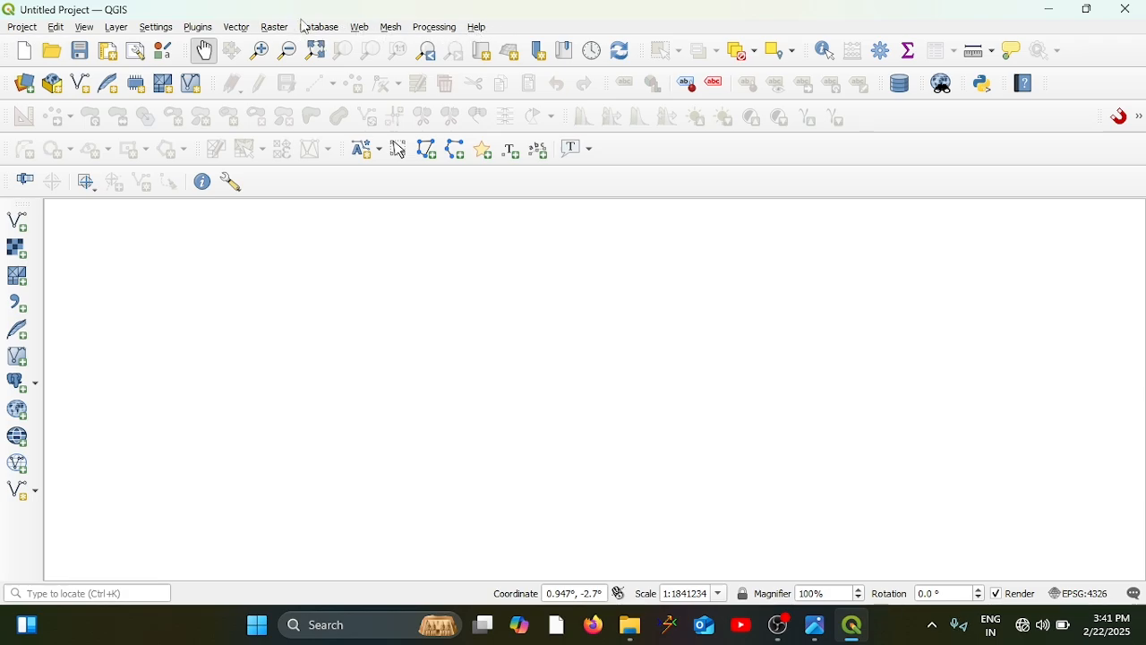
click(27, 28)
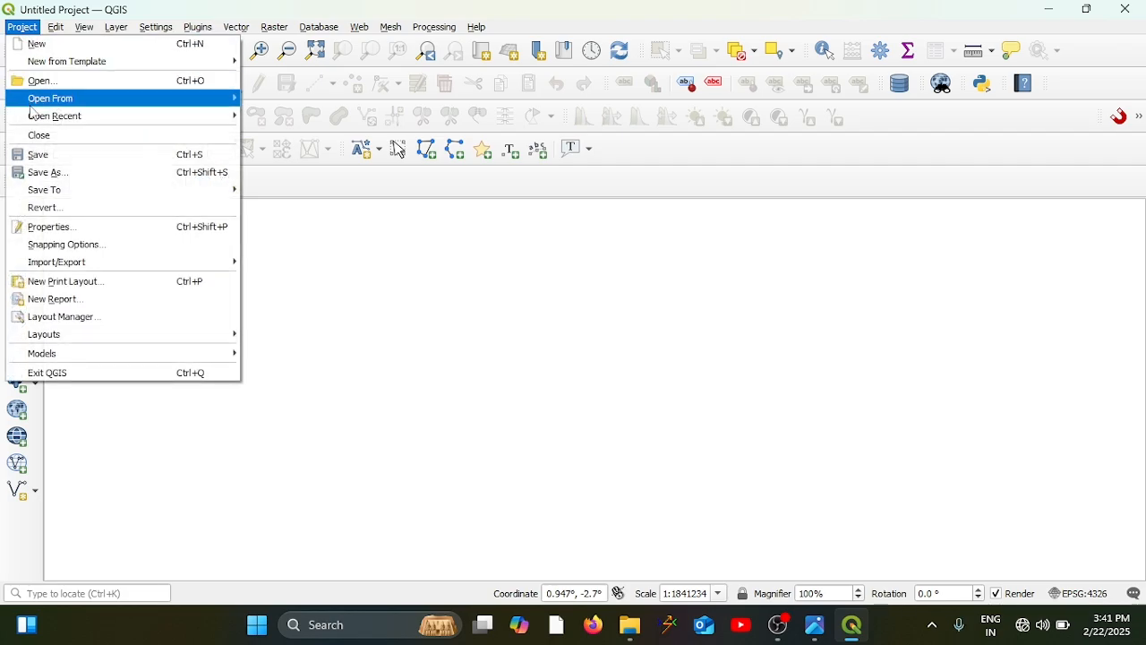
click(187, 228)
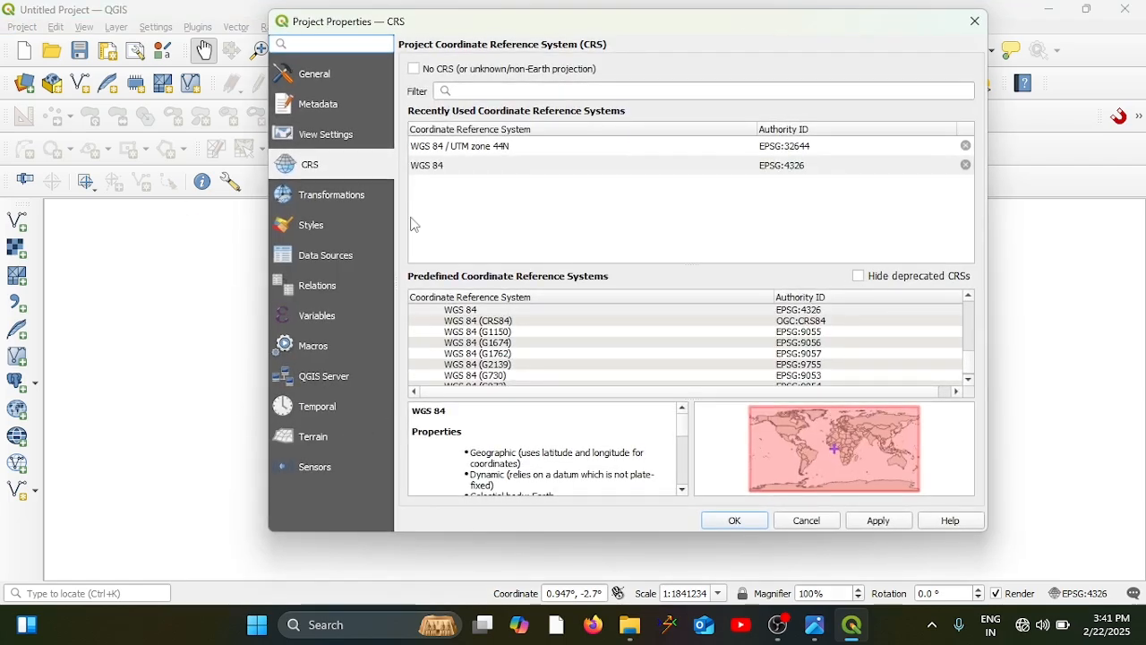
click(317, 75)
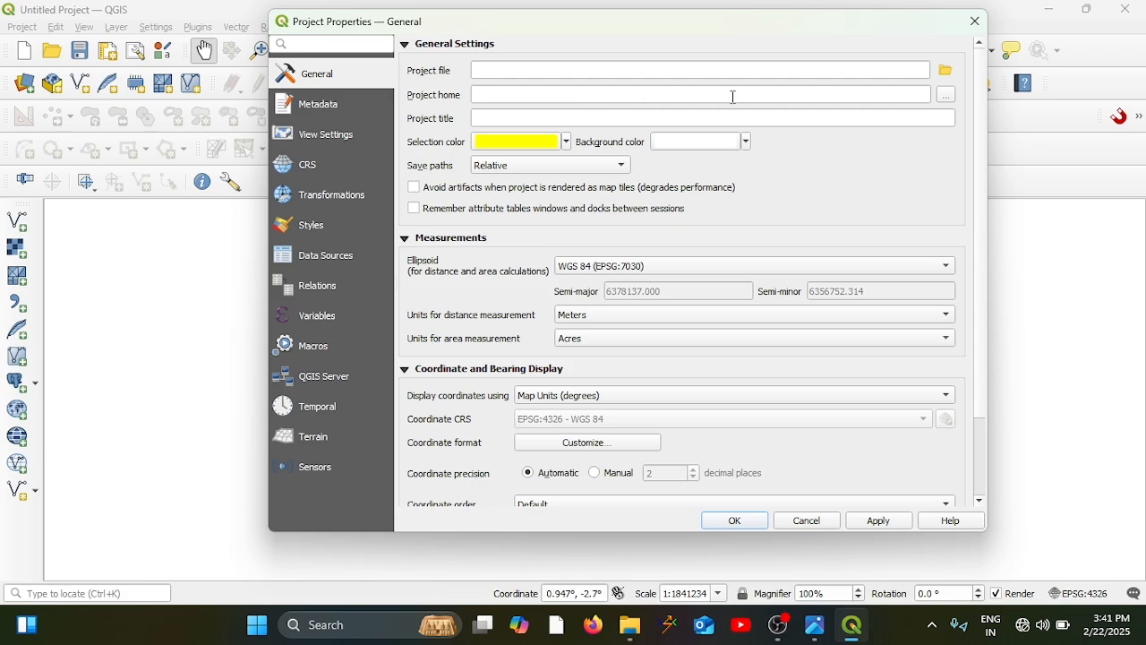
click(522, 121)
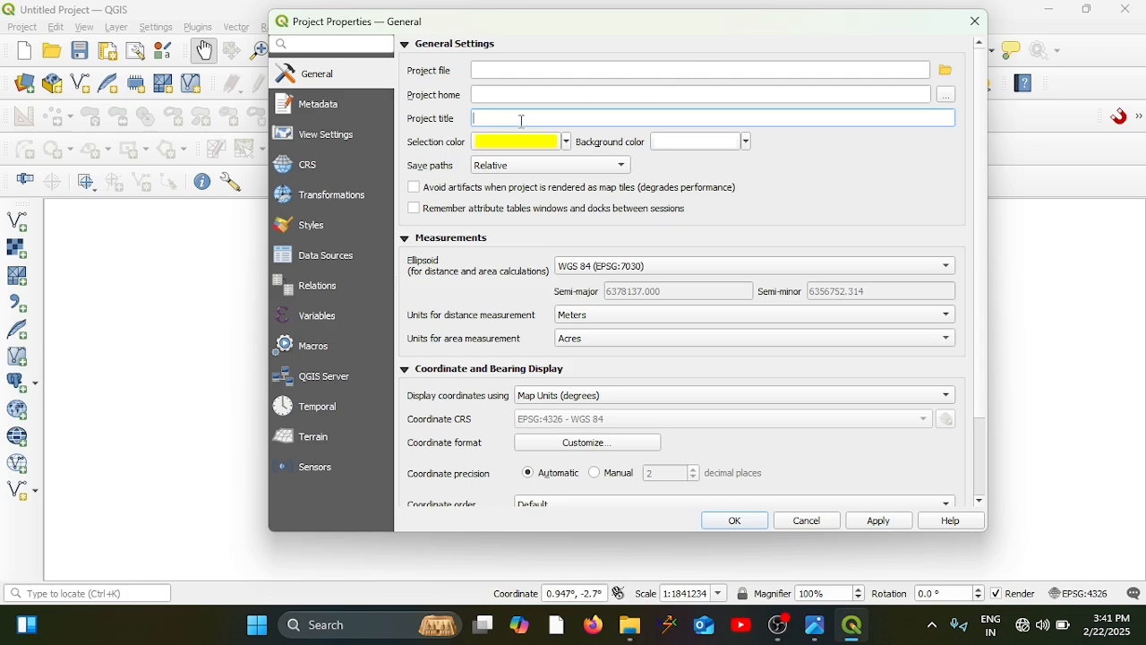
text(vilage map)
Step: Set the project's measurement ellipsoid to WGS 84 (EPSG:7030), distance units to Meters and area units to Acres
scroll(598, 173, down, 1)
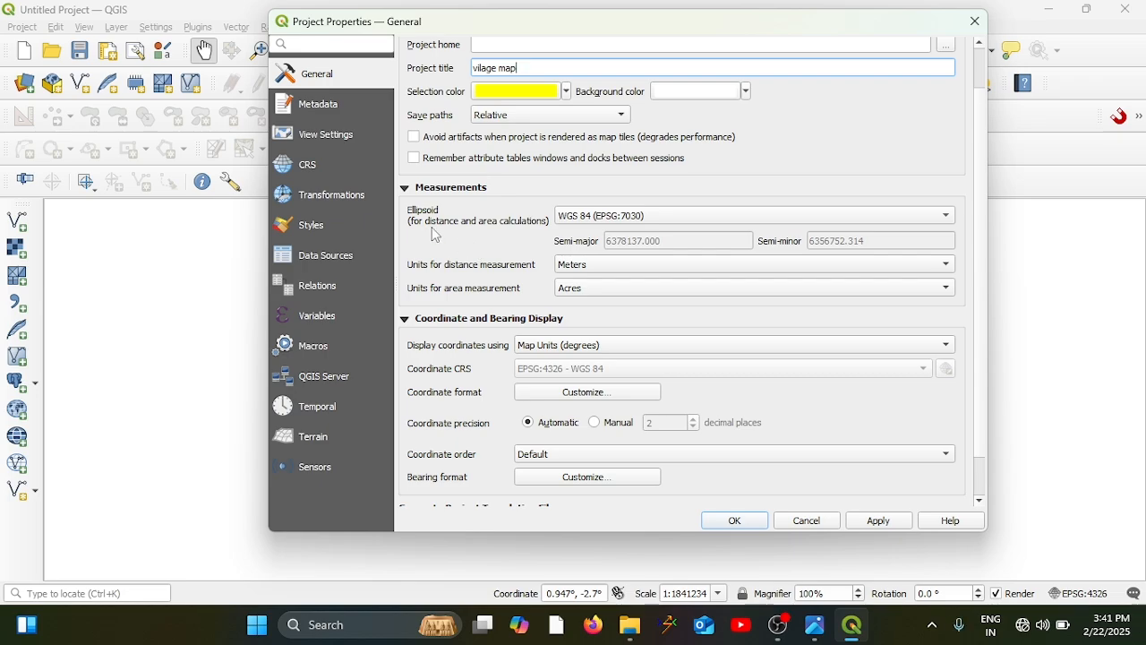
click(687, 225)
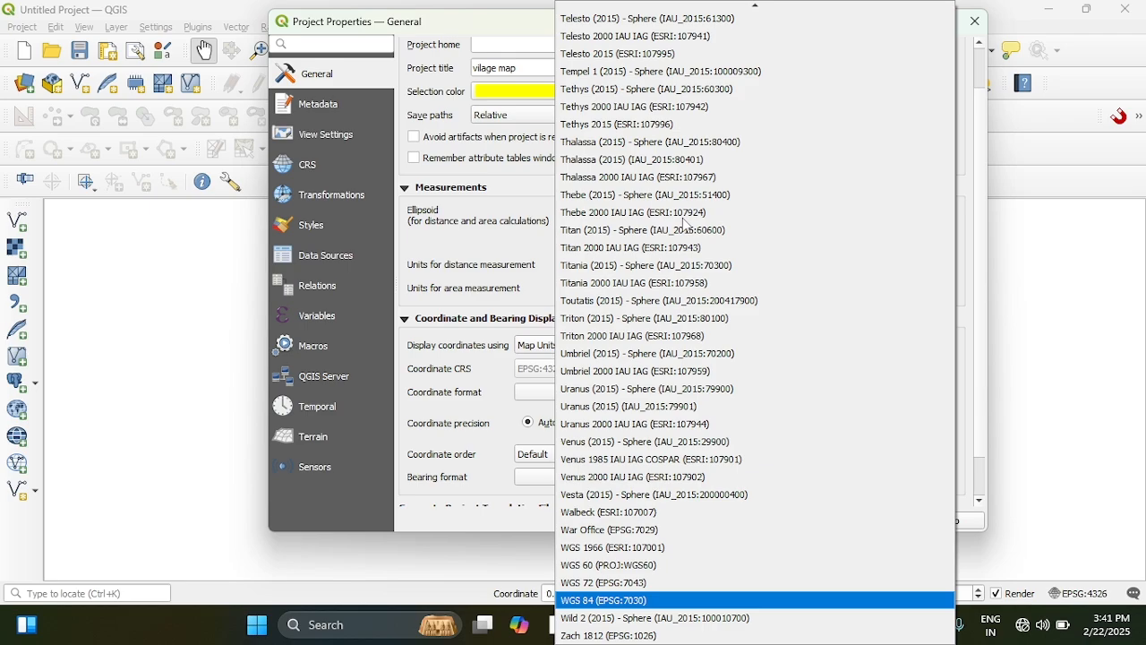
click(663, 600)
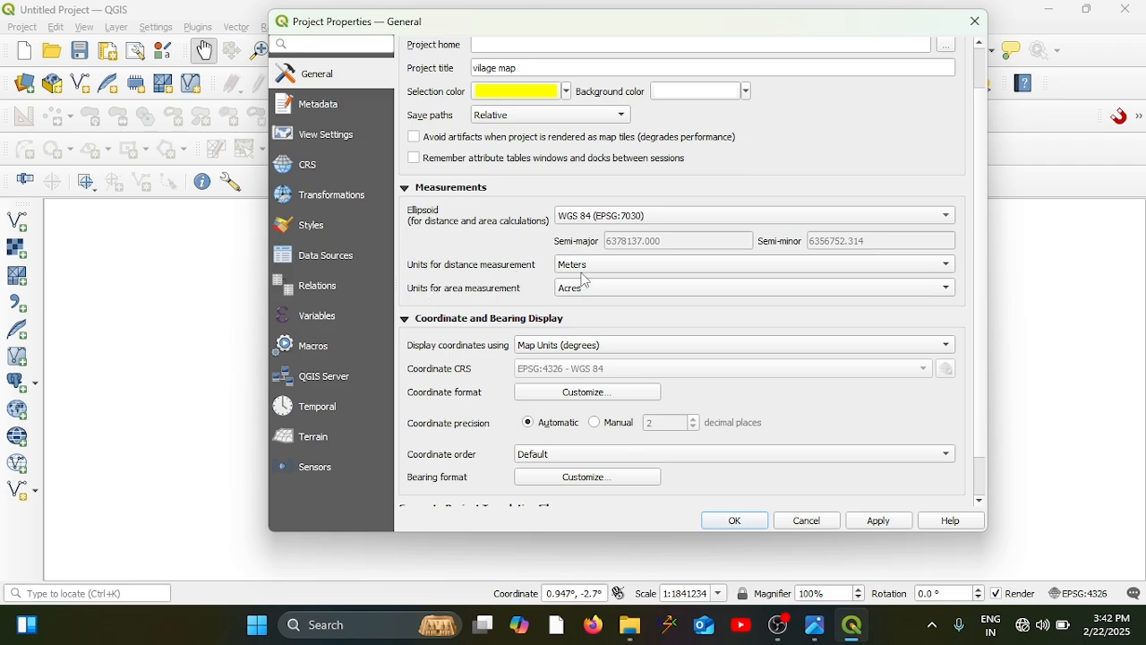
click(635, 265)
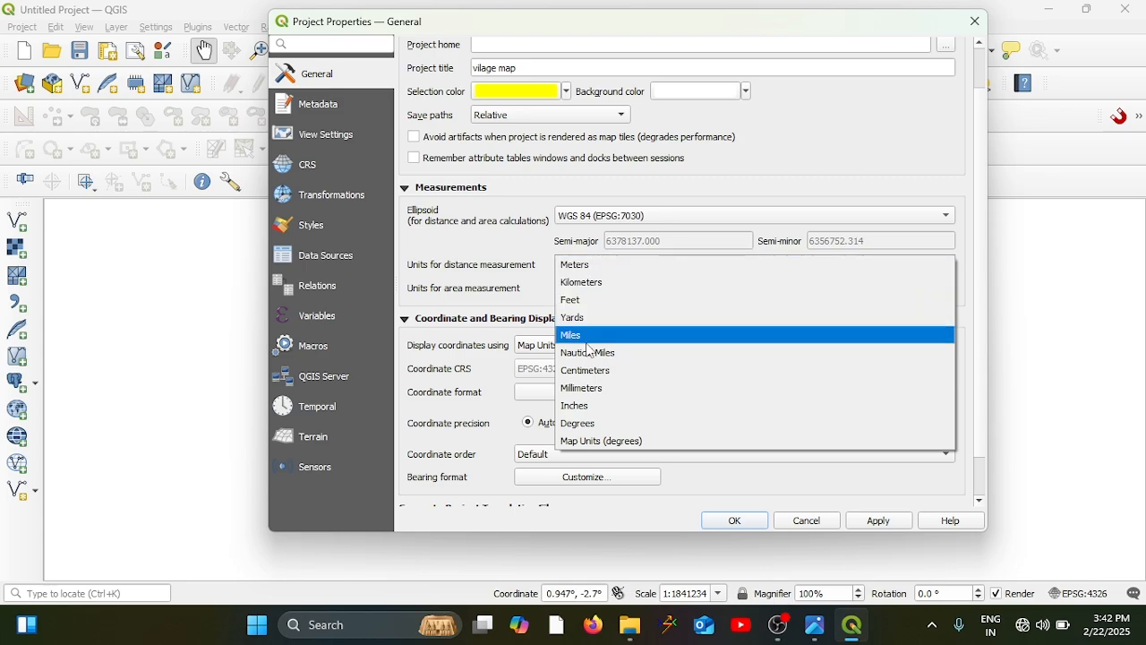
click(587, 268)
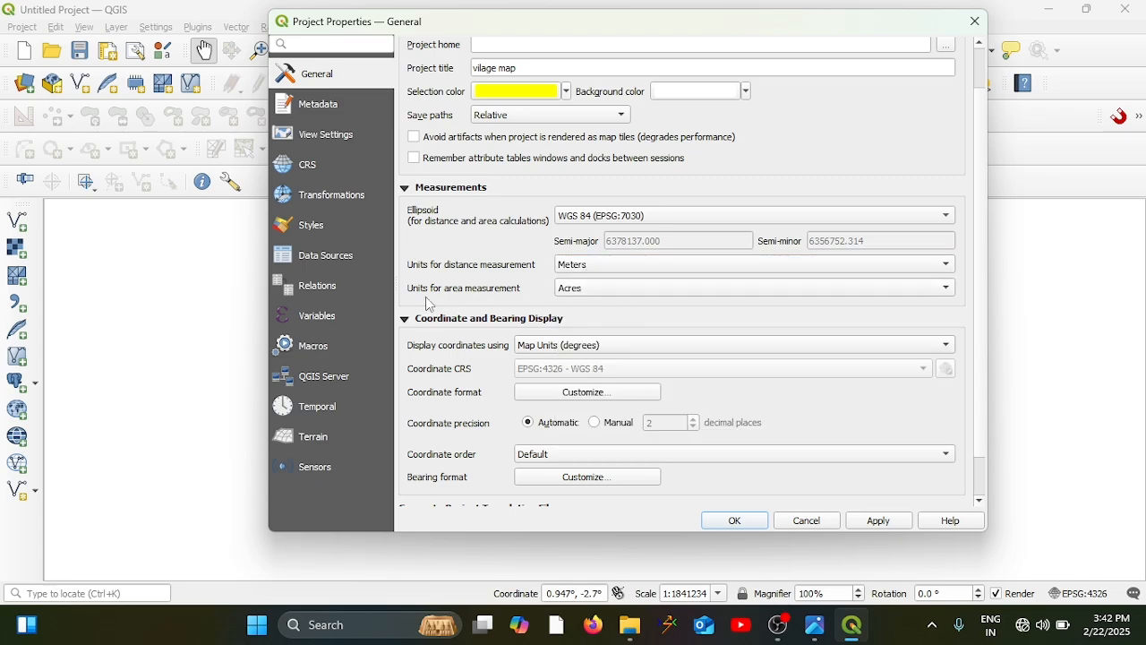
click(589, 290)
click(591, 290)
scroll(594, 290, down, 2)
scroll(598, 289, up, 2)
scroll(662, 323, down, 1)
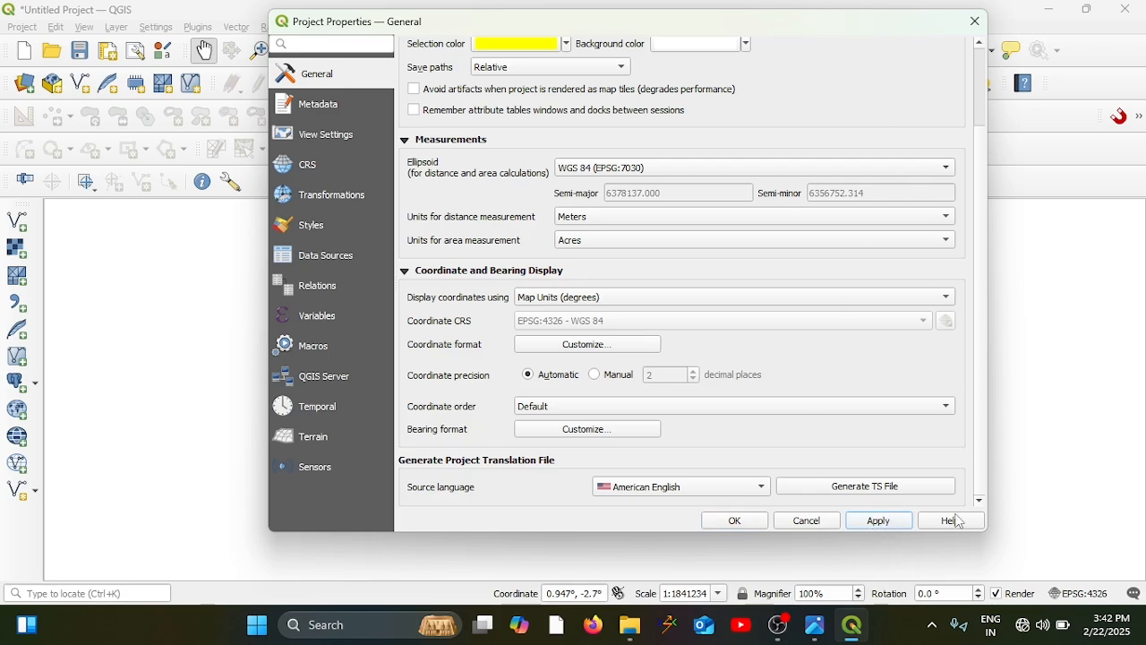
click(751, 524)
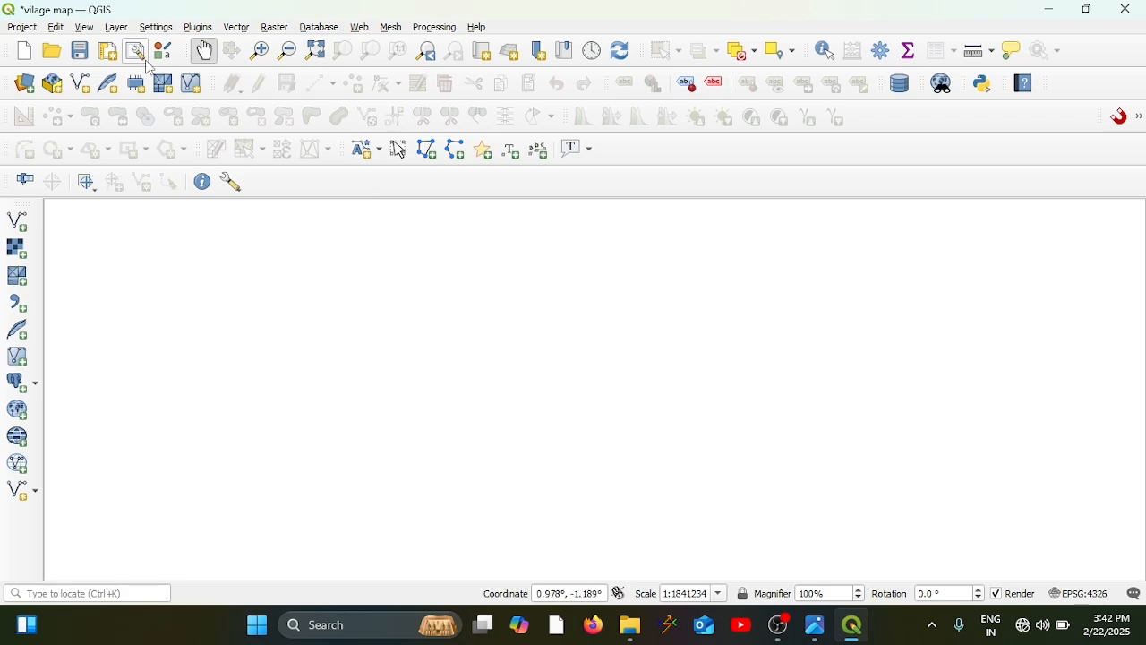
click(25, 32)
key(Escape)
key(Down)
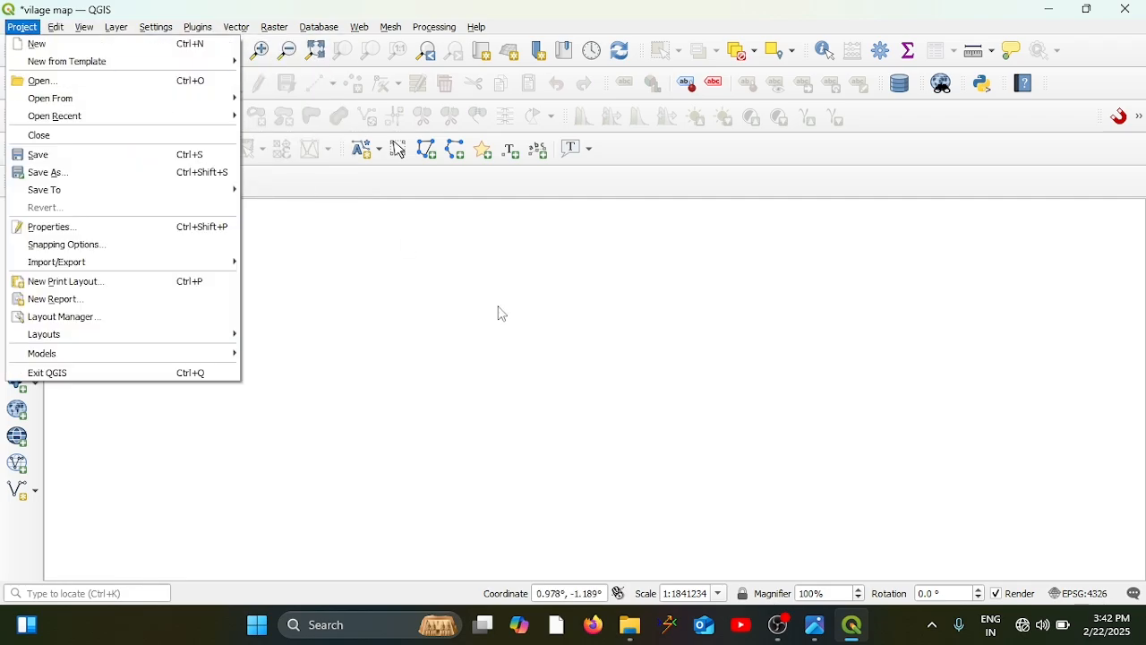
click(575, 421)
Step: Open the project's CRS settings and look through the predefined coordinate reference systems, including the WGS 84 entries
click(27, 30)
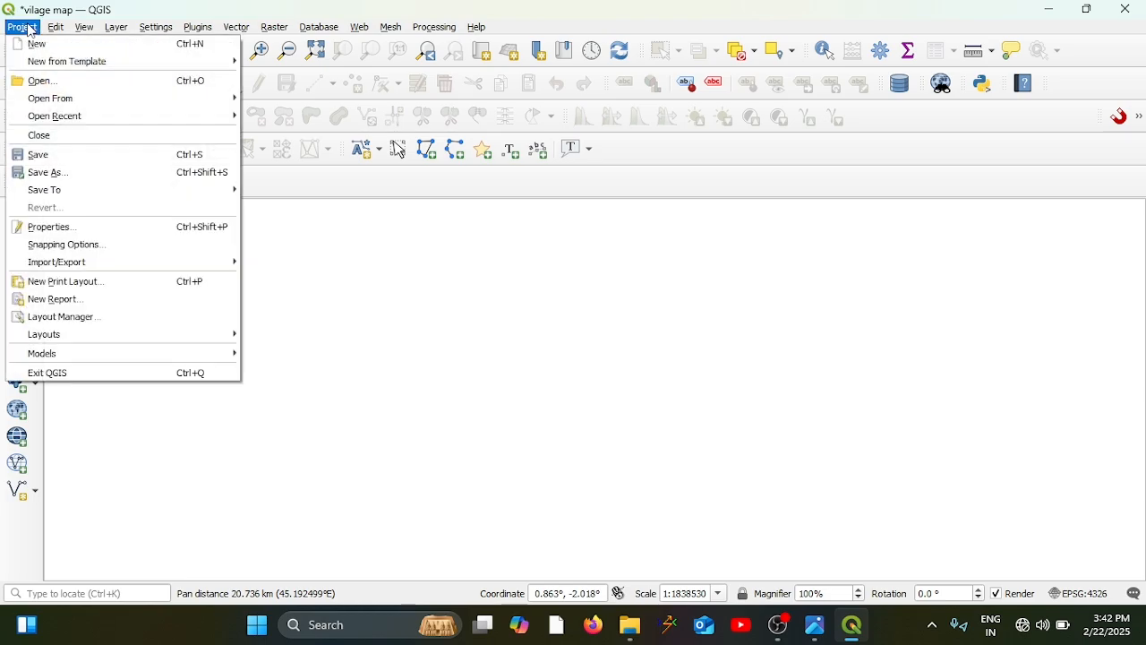
click(122, 226)
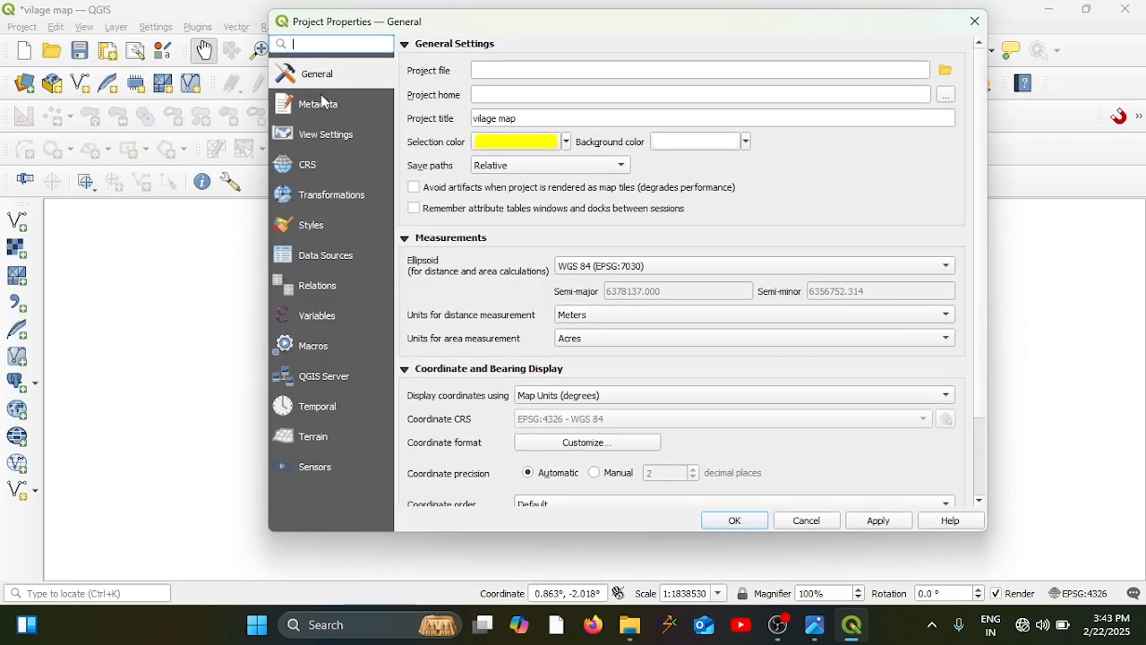
click(305, 166)
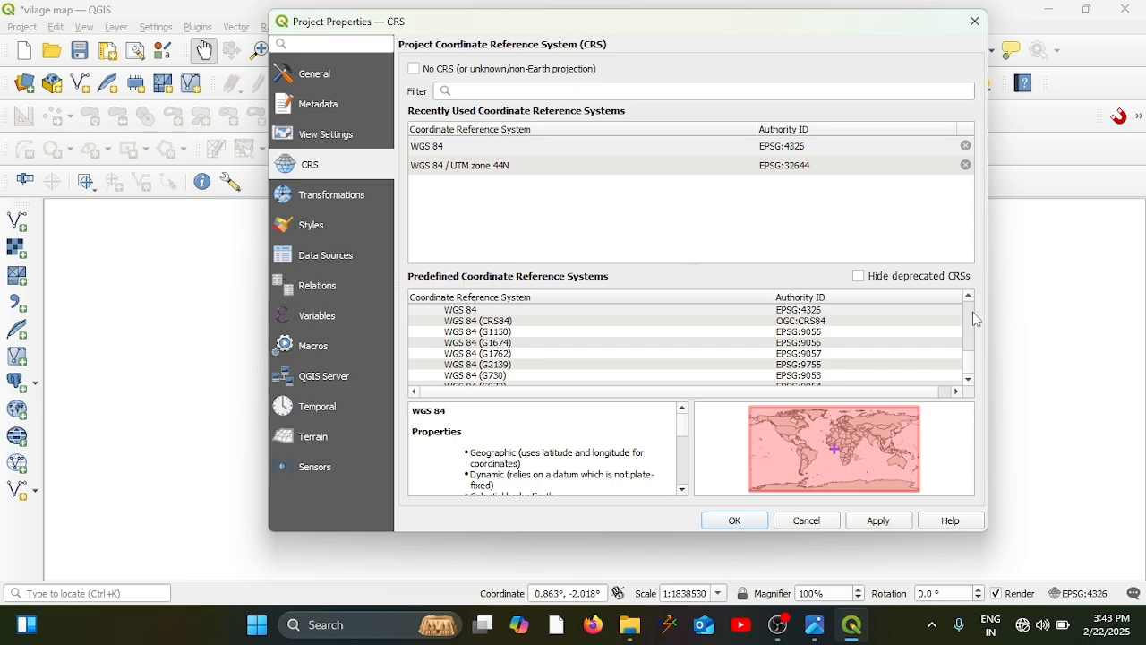
scroll(970, 309, up, 20)
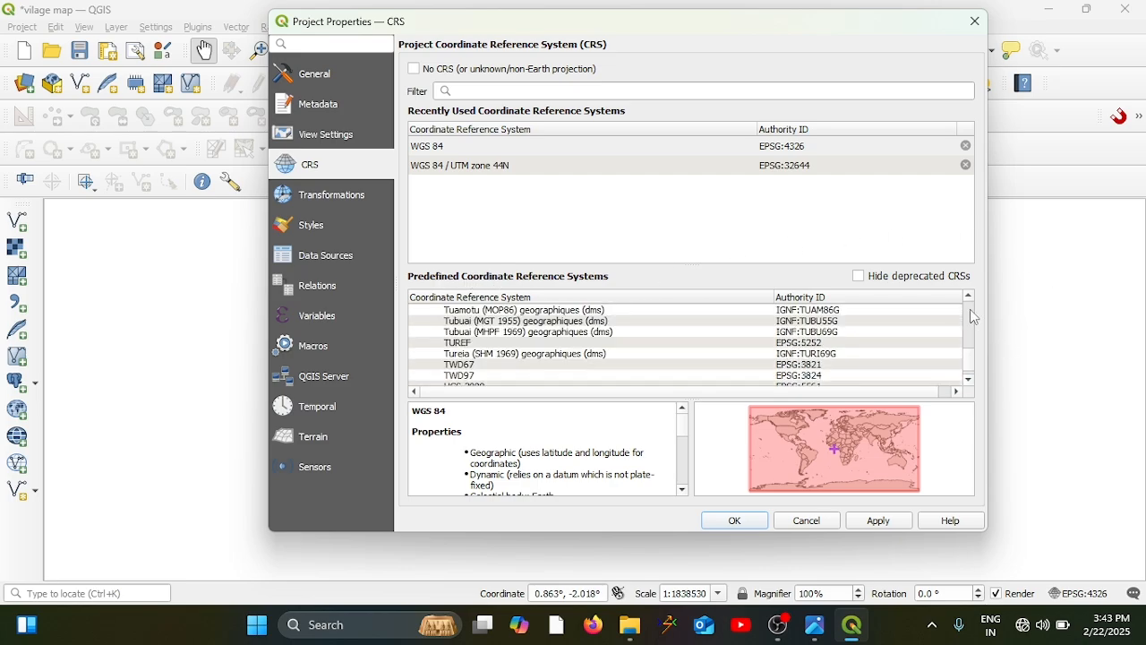
scroll(975, 316, up, 15)
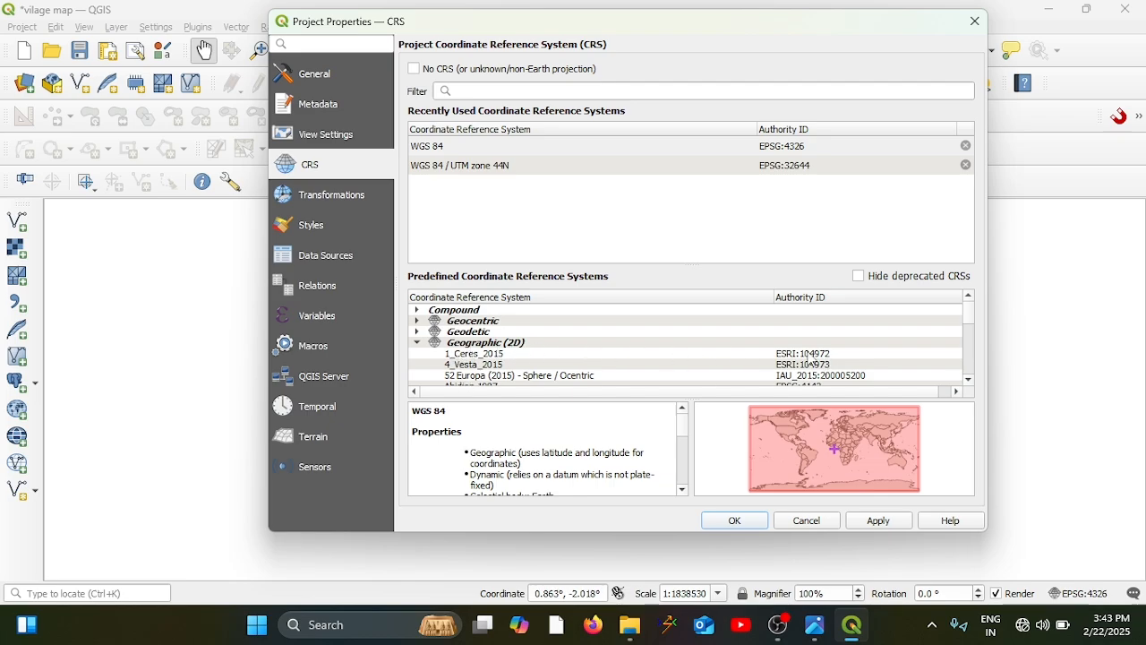
click(971, 371)
click(972, 371)
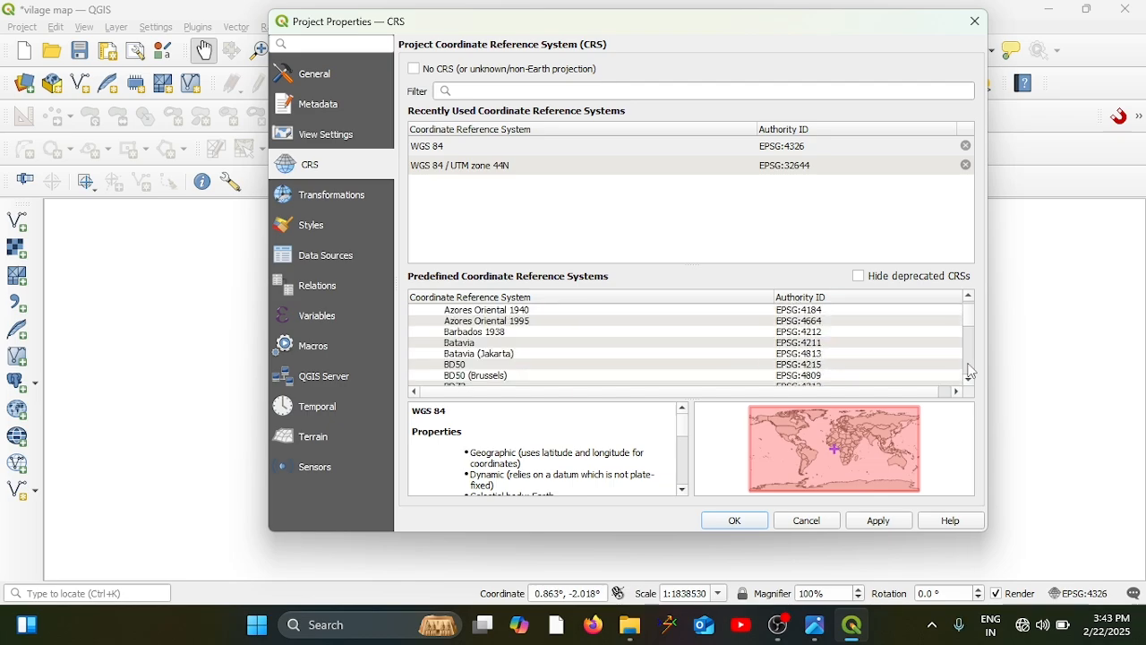
drag(970, 340, 982, 391)
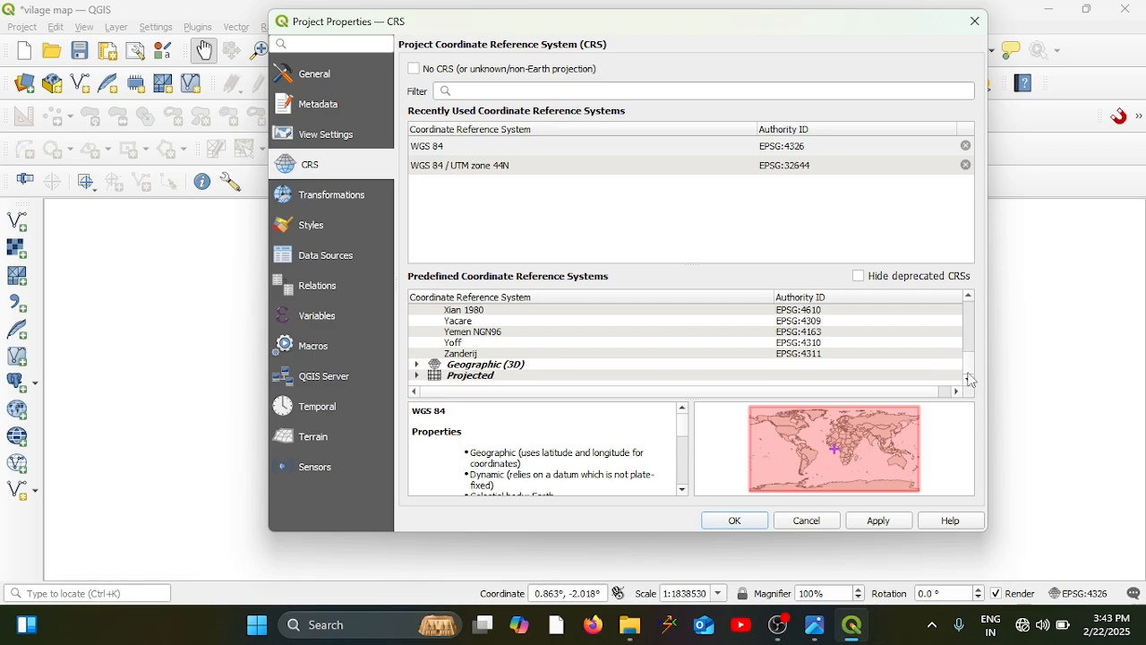
scroll(537, 358, up, 3)
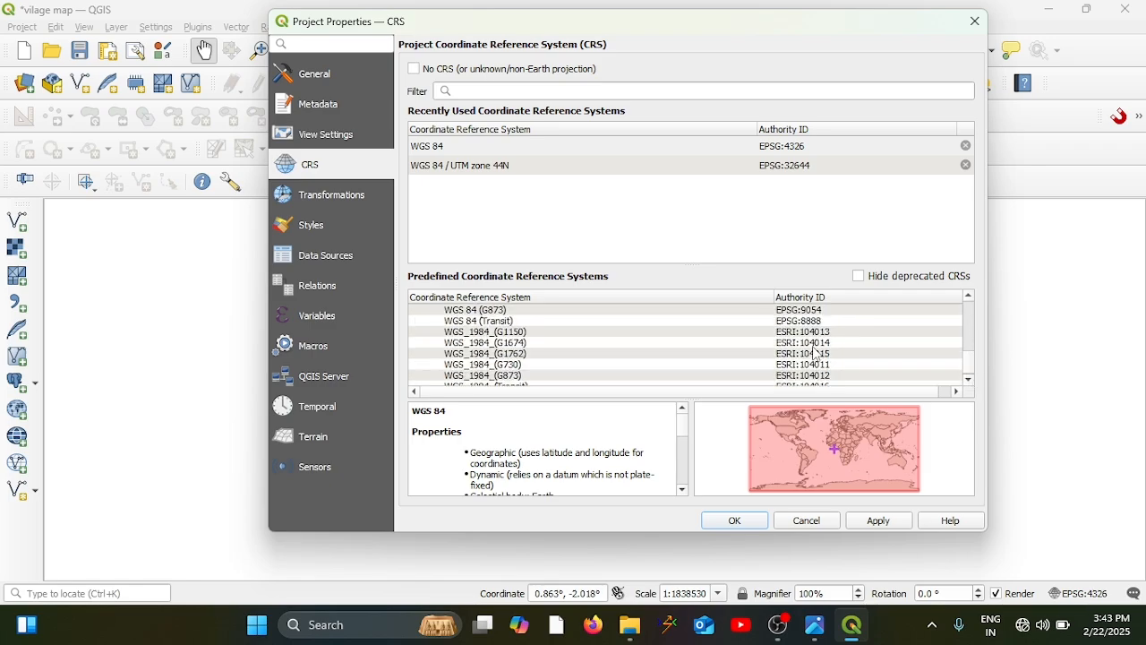
scroll(479, 344, up, 3)
click(499, 333)
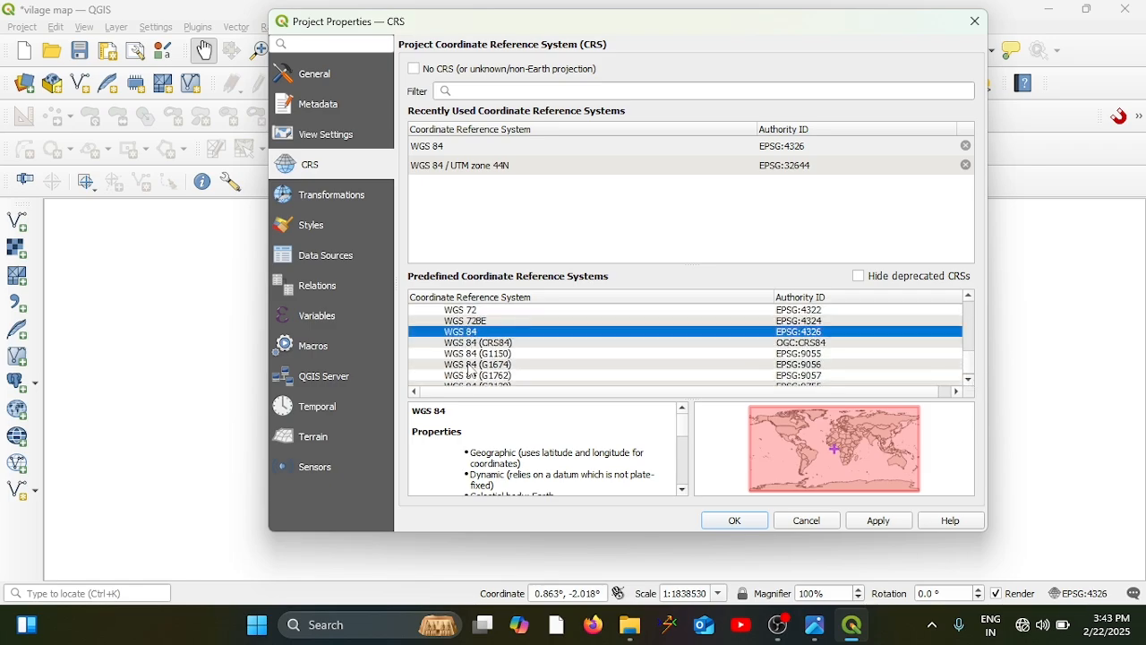
scroll(504, 354, down, 10)
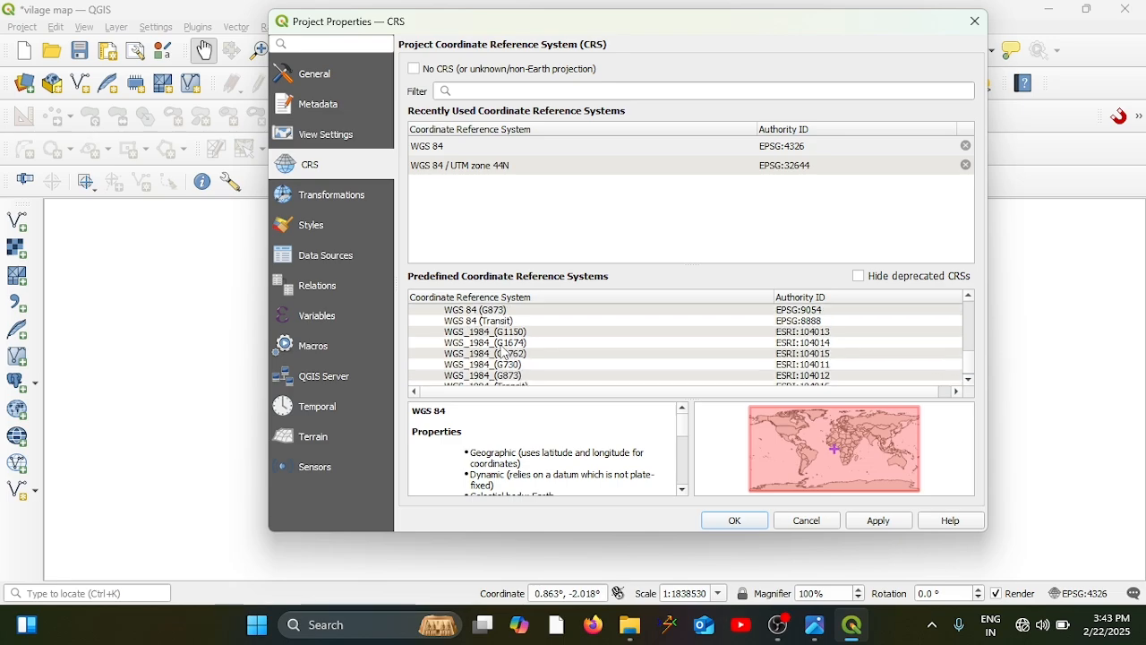
scroll(504, 354, up, 10)
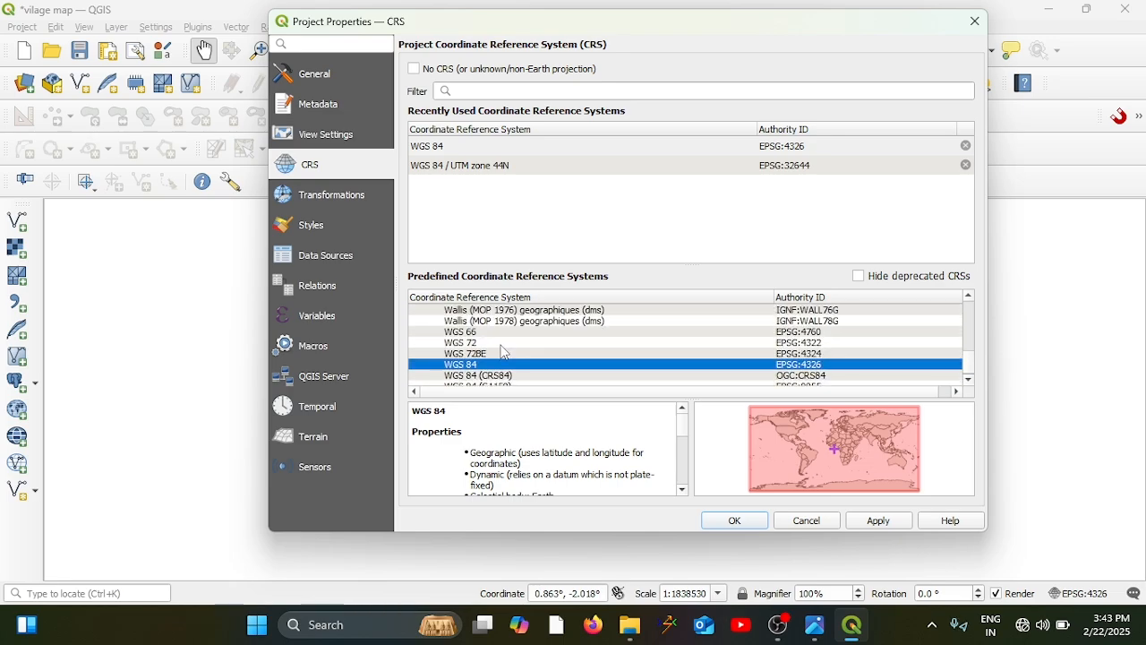
scroll(504, 354, up, 10)
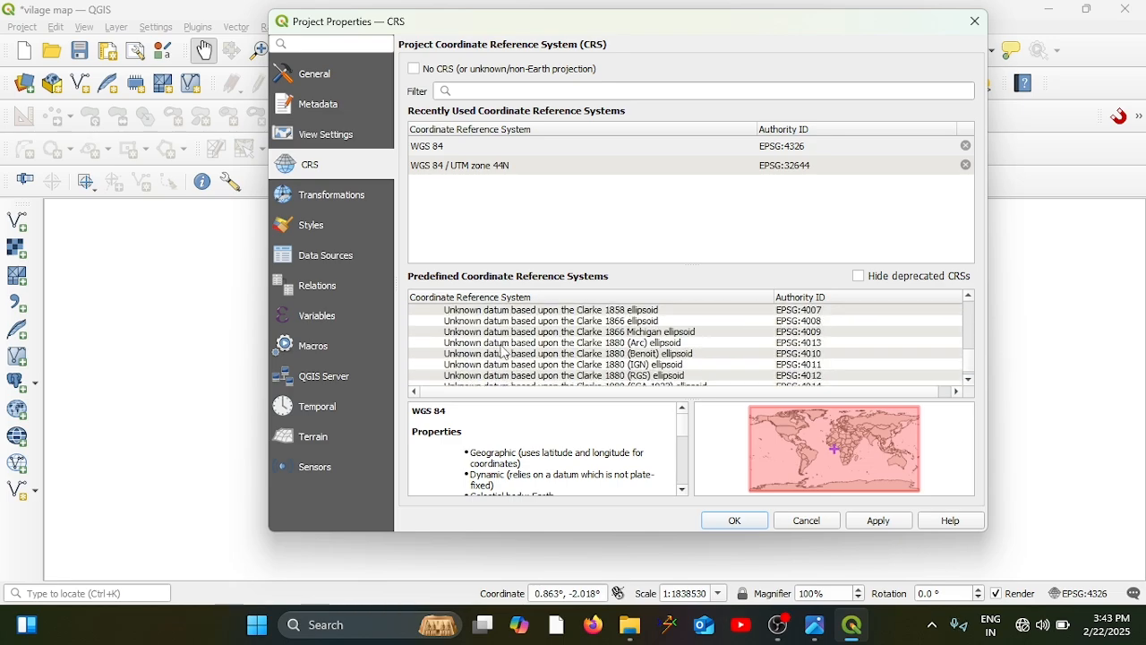
scroll(504, 353, up, 3)
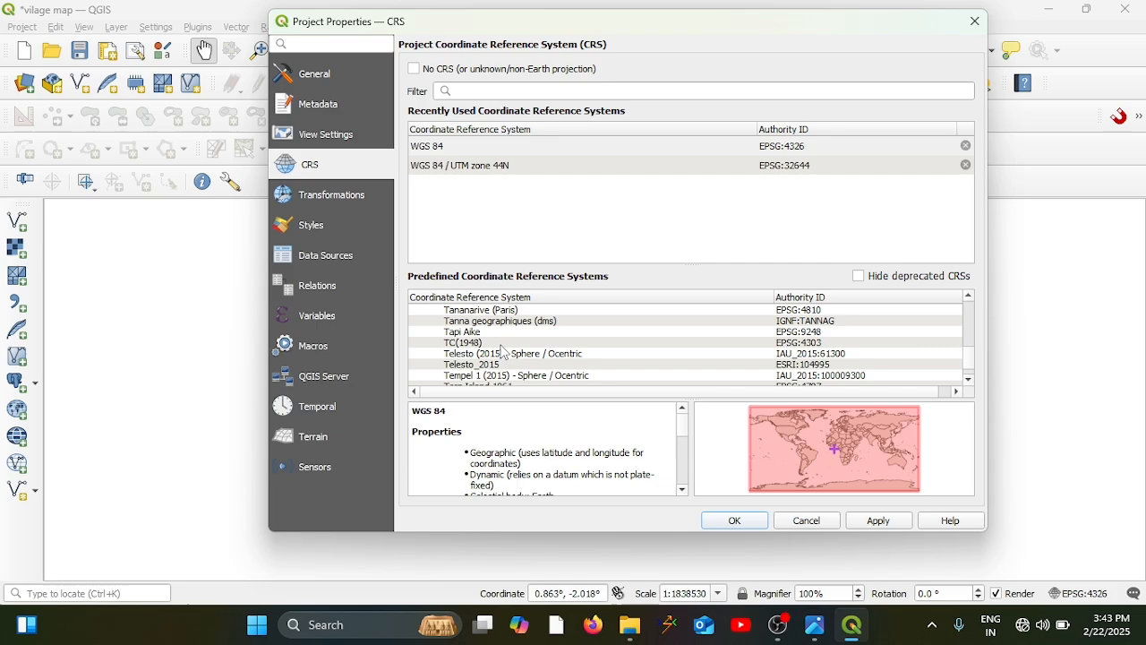
Step: Set the project's coordinate reference system to WGS 84 / UTM zone 44N (EPSG:32644)
click(477, 166)
scroll(541, 353, up, 2)
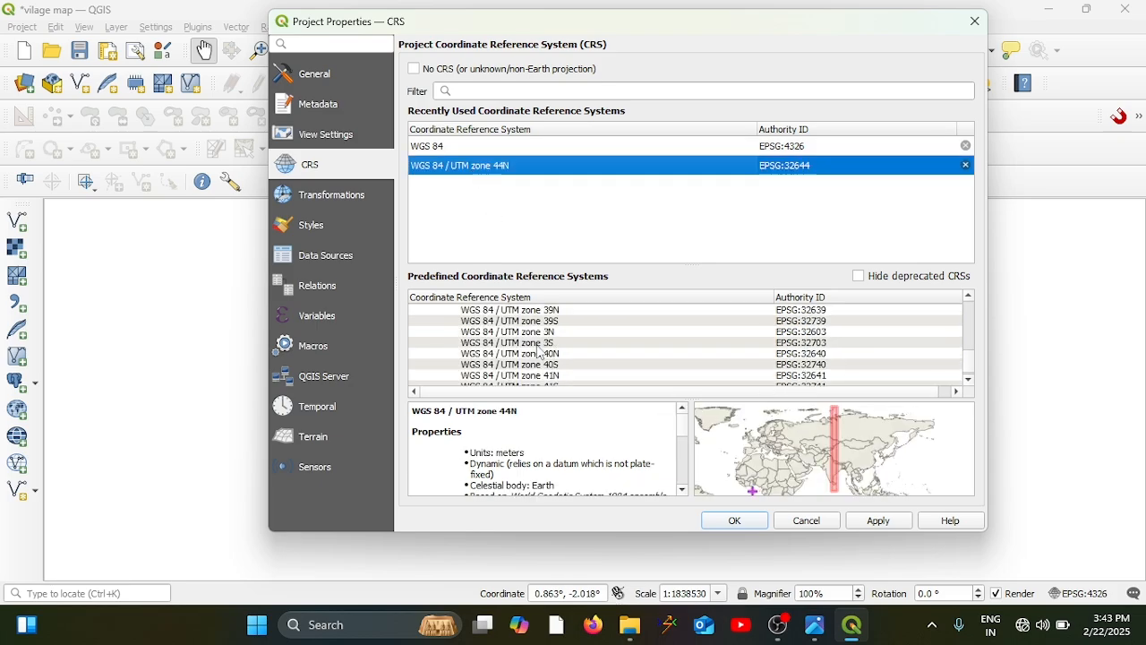
scroll(541, 353, down, 2)
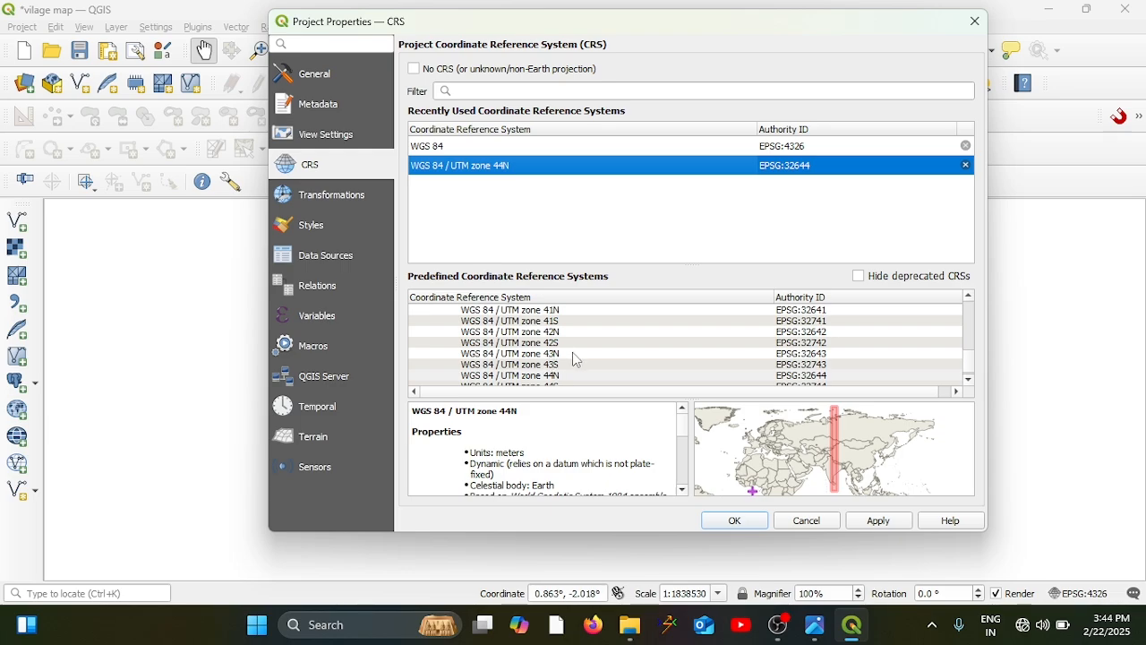
scroll(574, 358, down, 1)
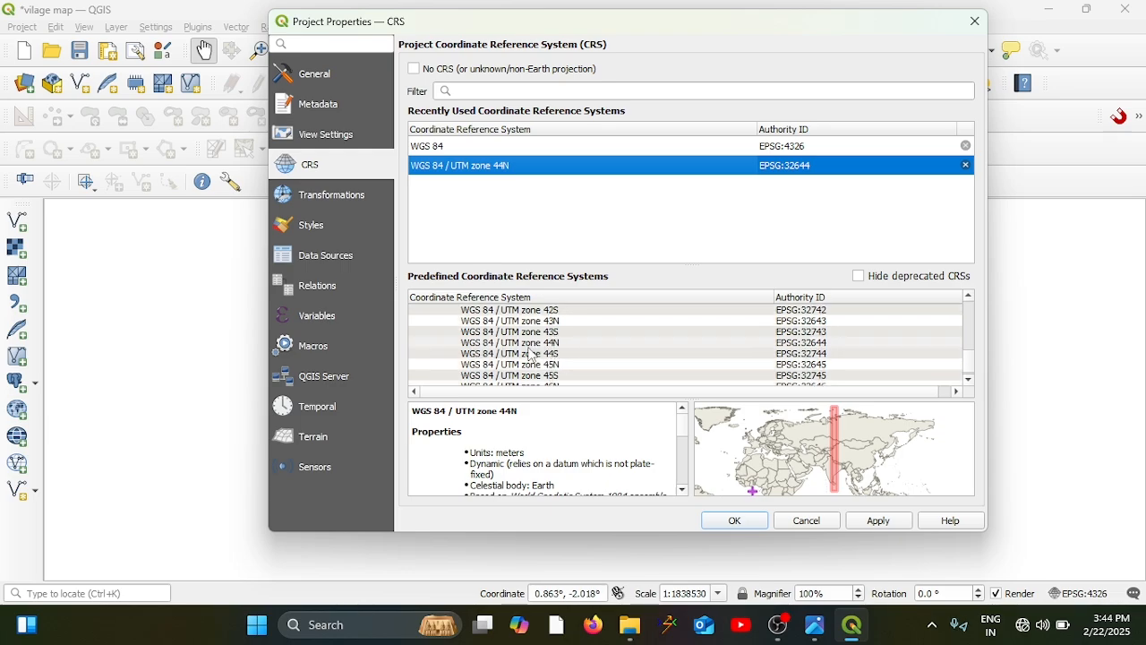
click(540, 346)
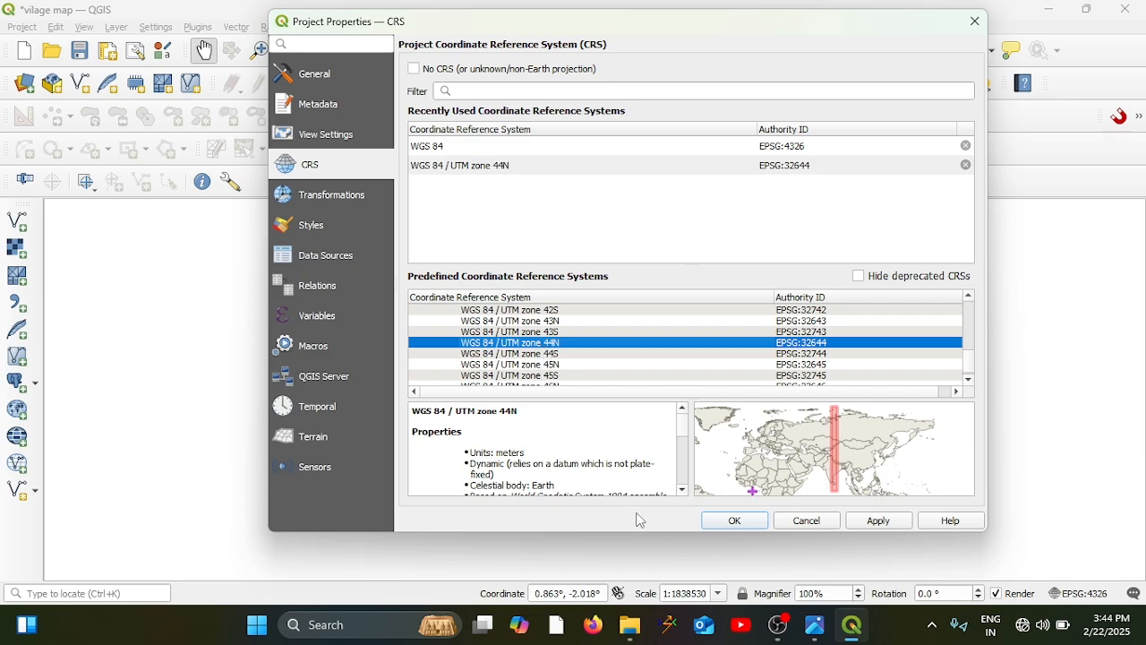
click(736, 521)
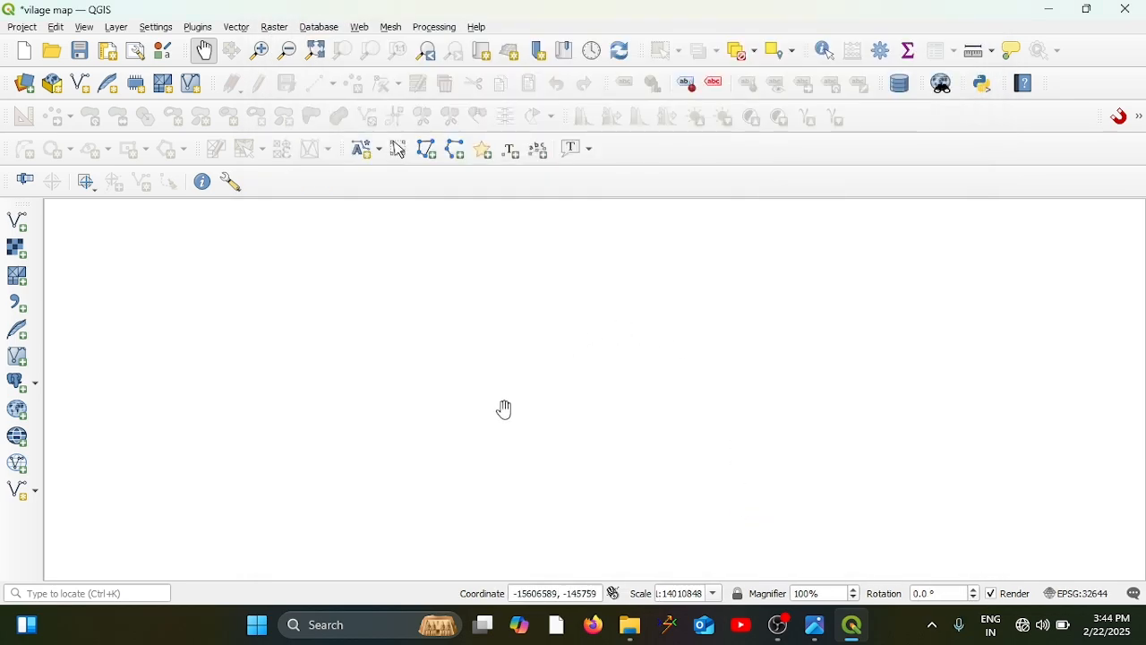
Step: Check the project's CRS settings and reapply the recently used WGS 84 / UTM zone 44N (EPSG:32644)
click(23, 27)
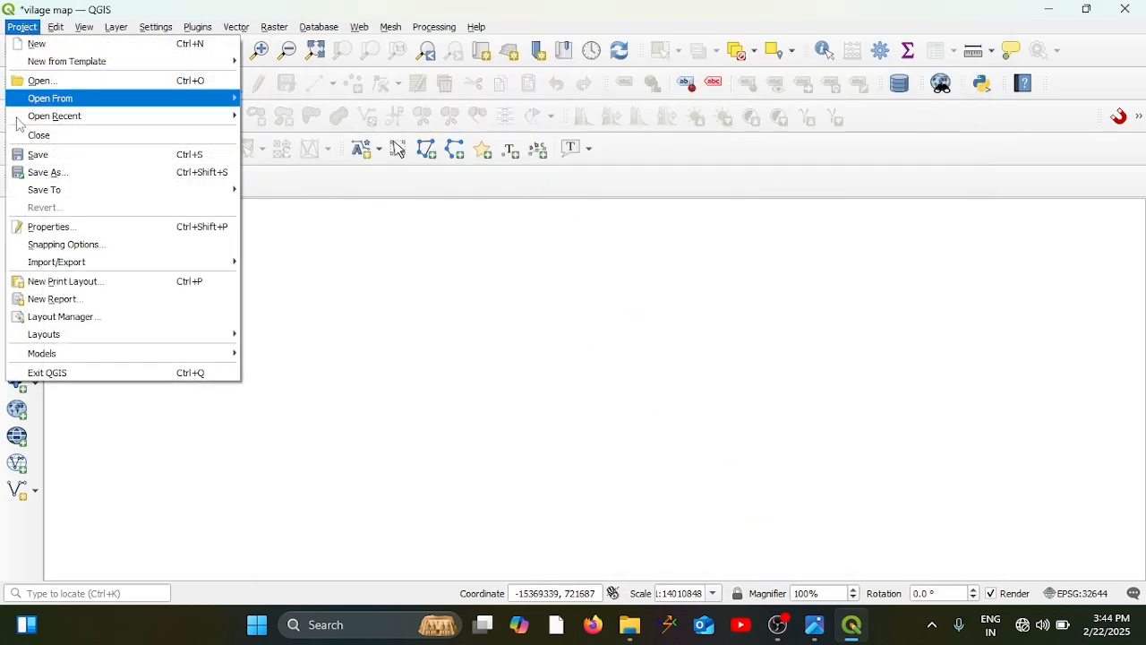
click(90, 227)
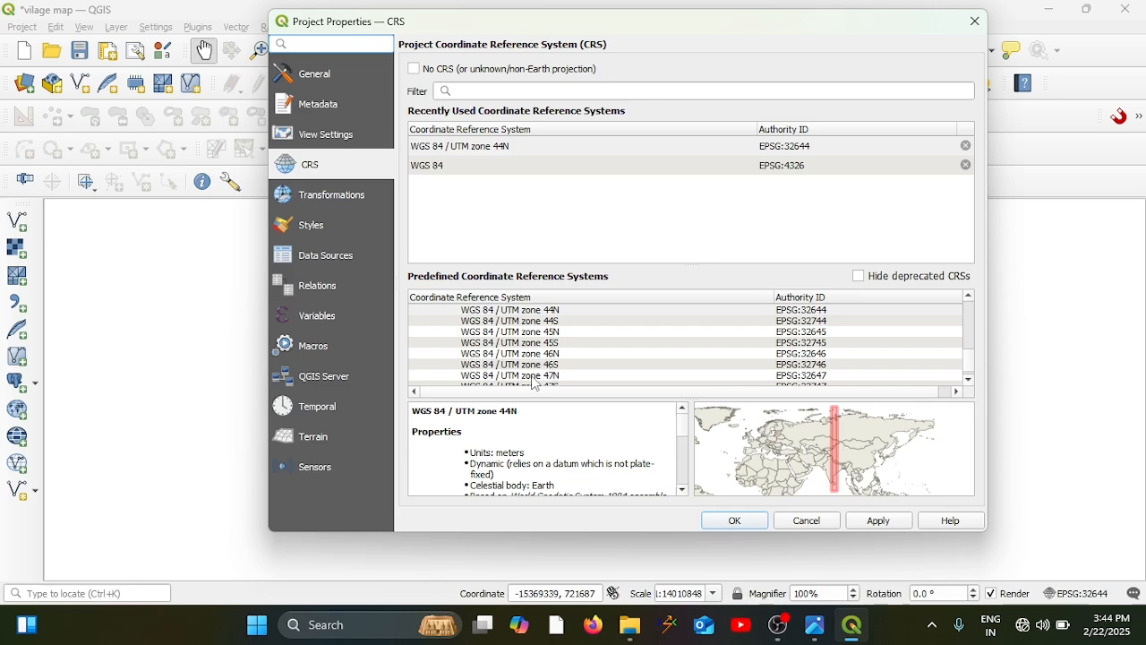
scroll(856, 434, up, 2)
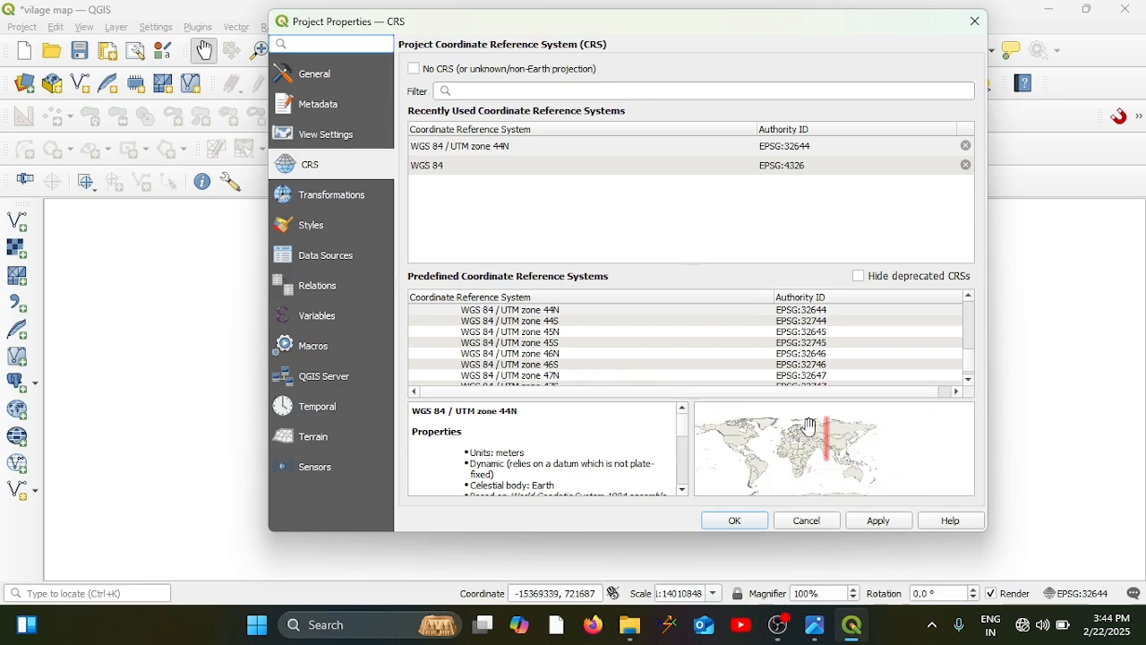
click(881, 530)
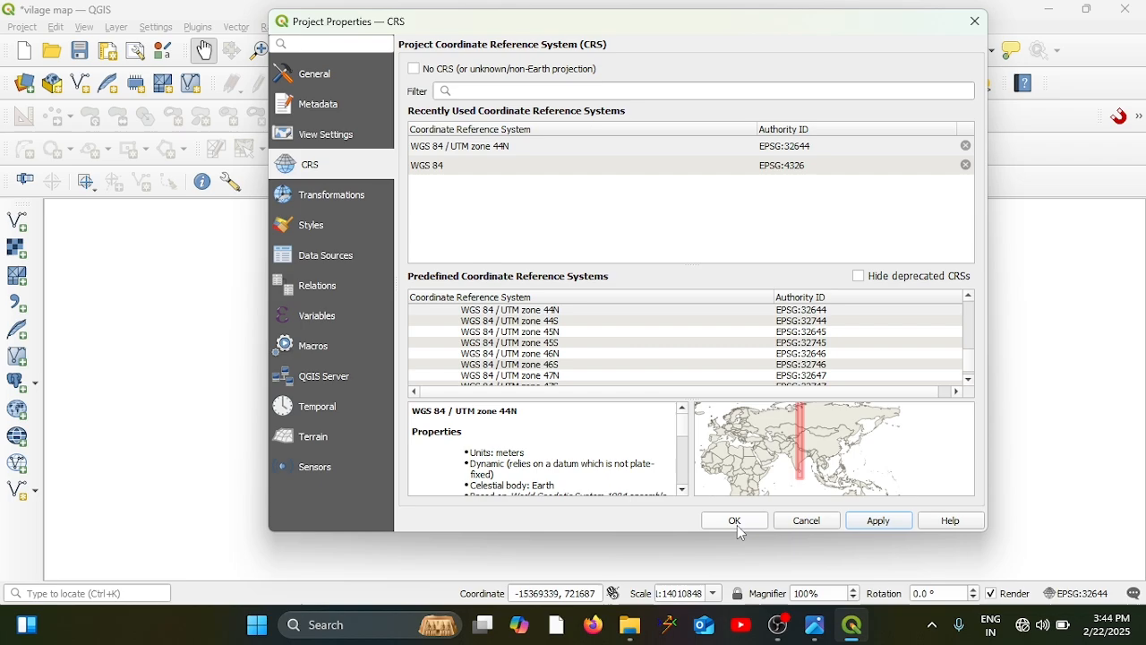
click(470, 146)
click(881, 524)
click(749, 523)
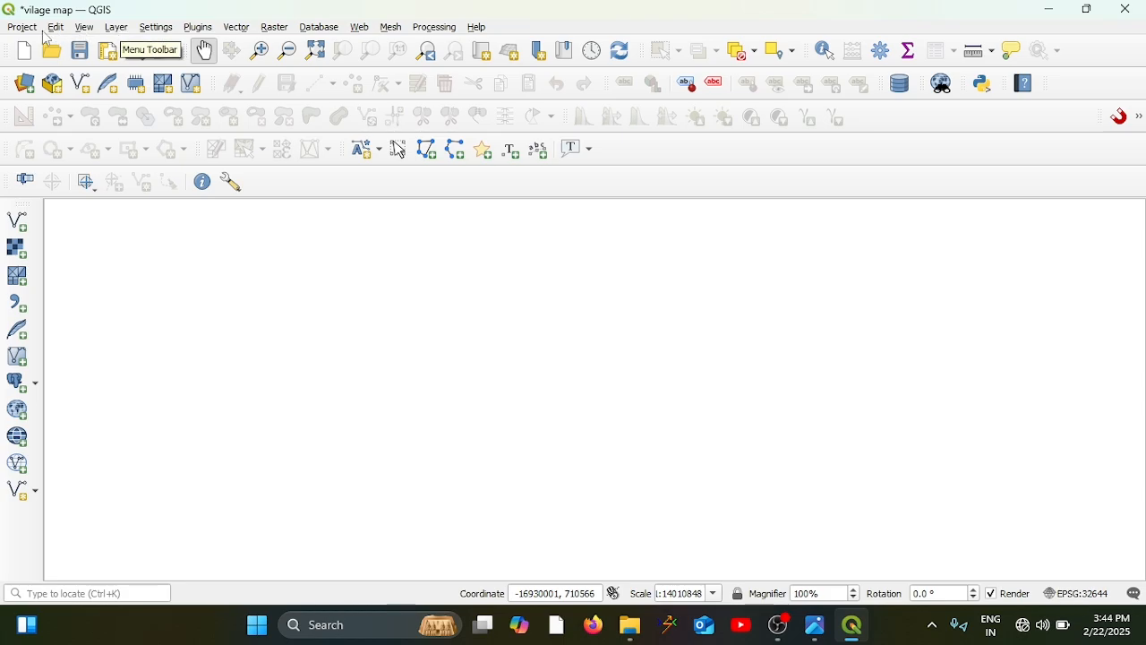
Step: Add the "yenkapally village map.tif" file from the Desktop to the project as a raster layer
click(116, 29)
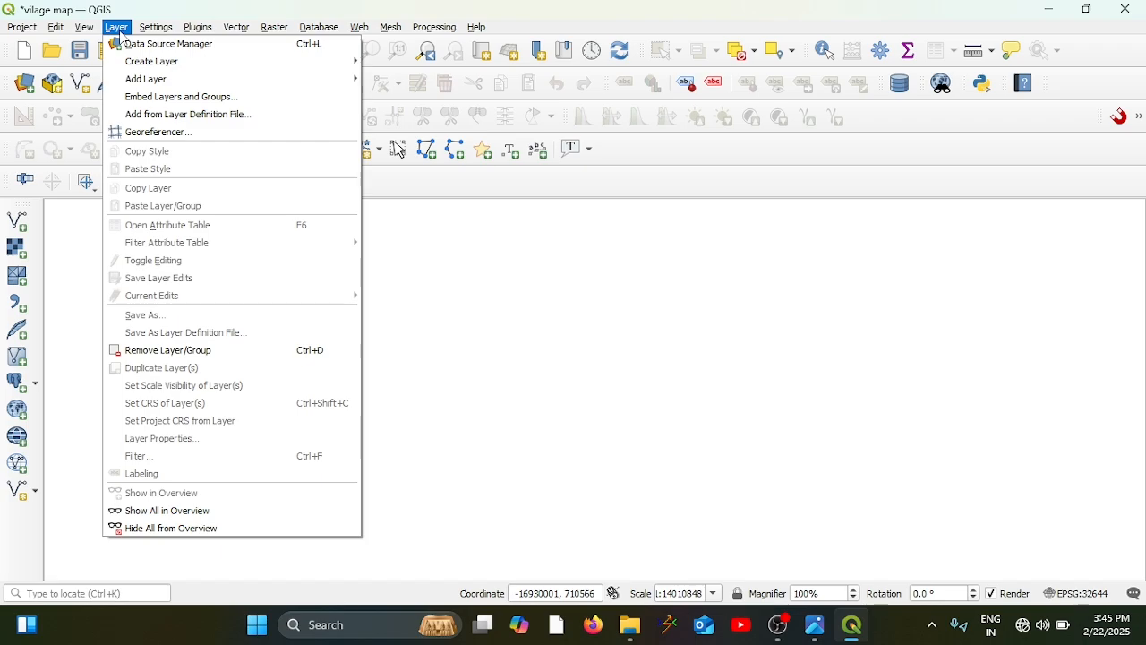
mouse_move(166, 70)
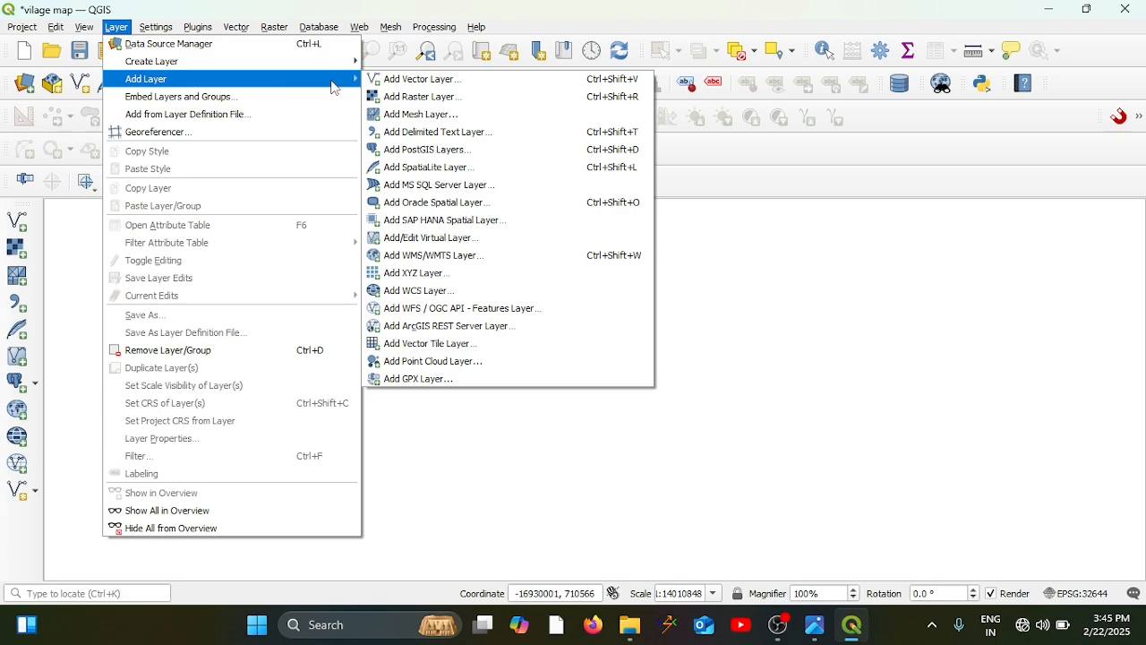
click(433, 98)
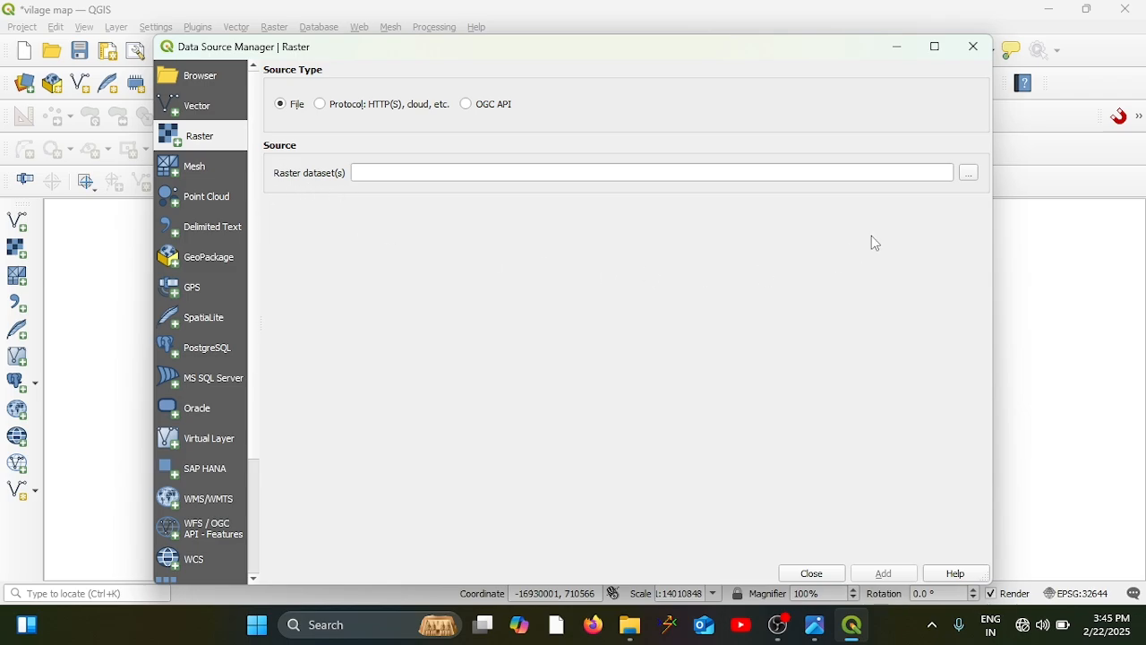
click(971, 173)
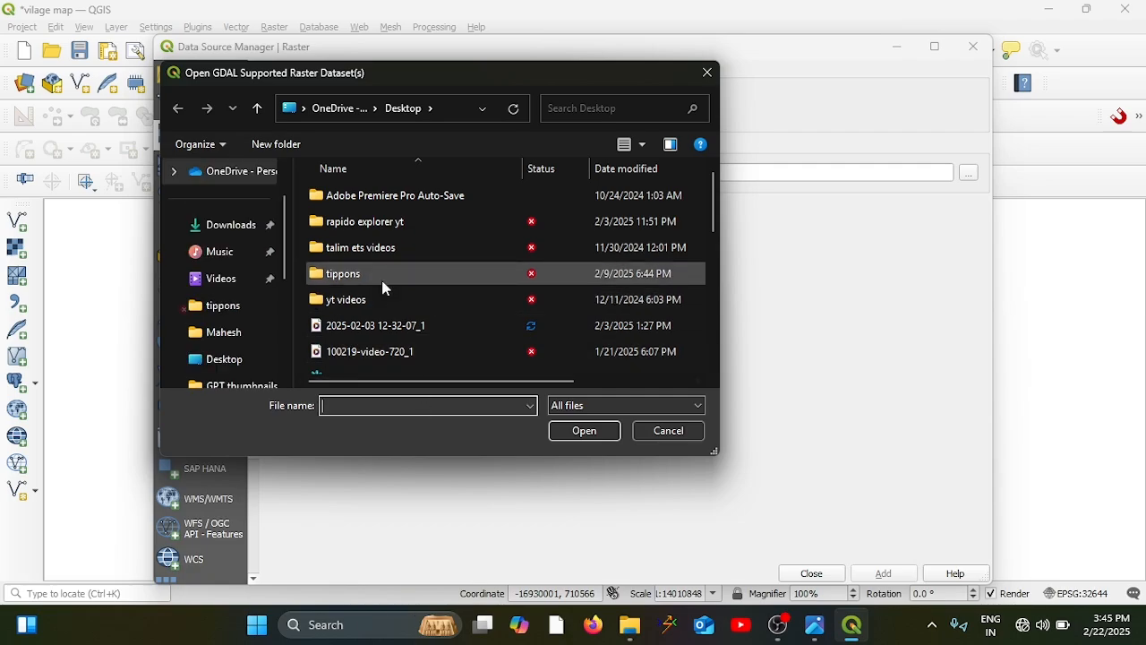
scroll(466, 269, down, 5)
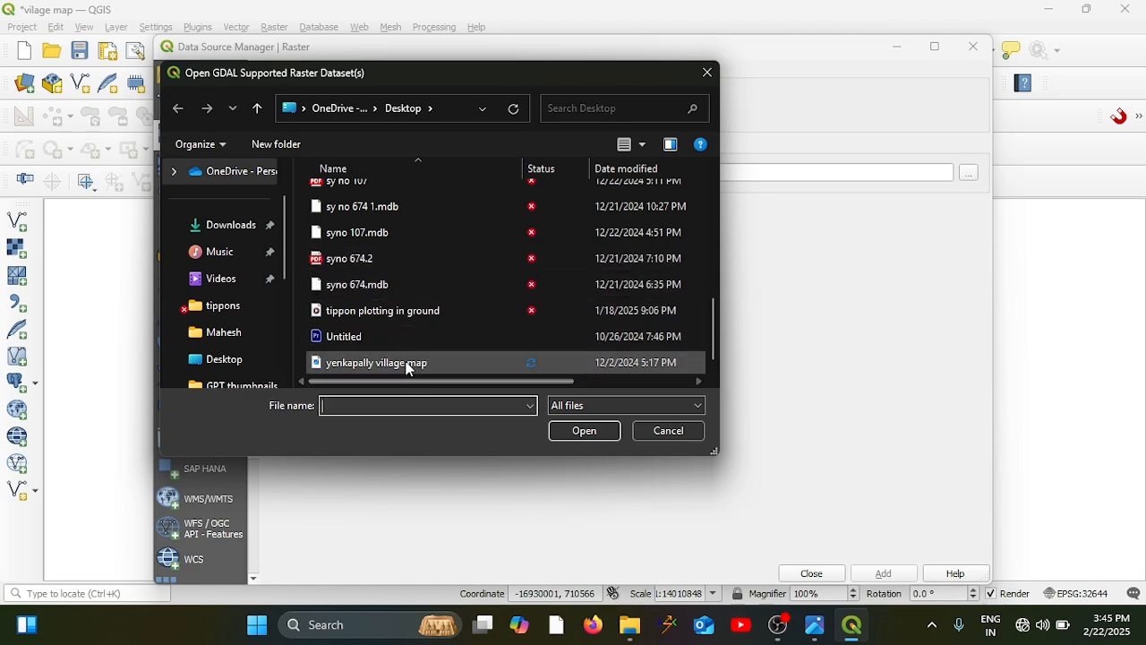
scroll(408, 301, up, 10)
scroll(409, 303, down, 10)
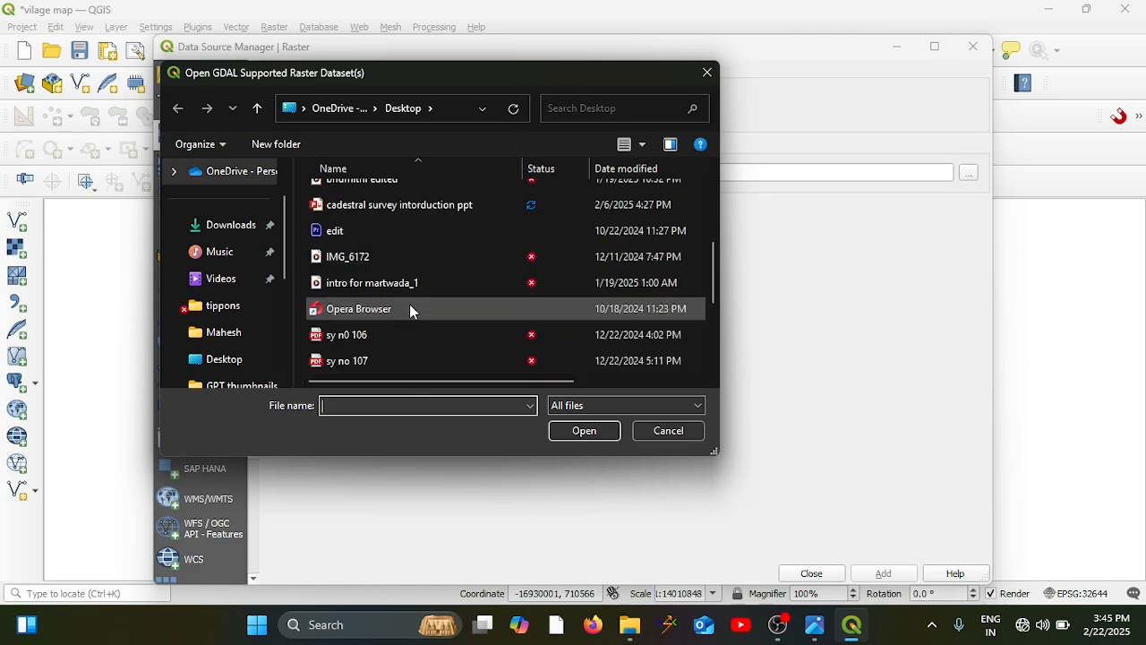
double_click(377, 363)
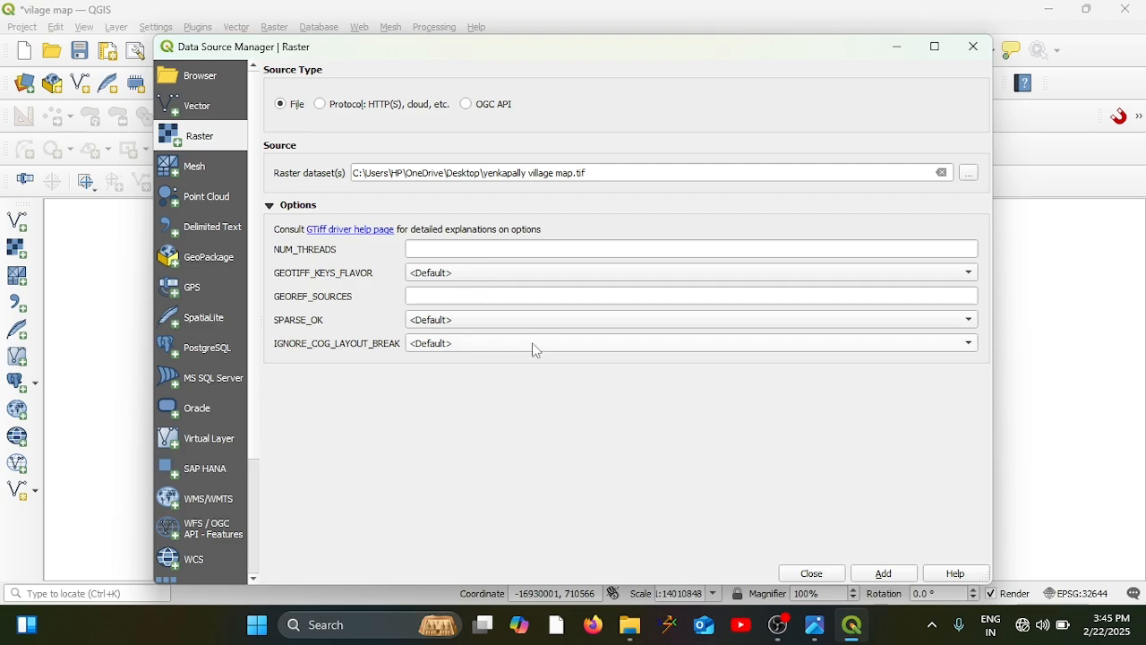
click(890, 582)
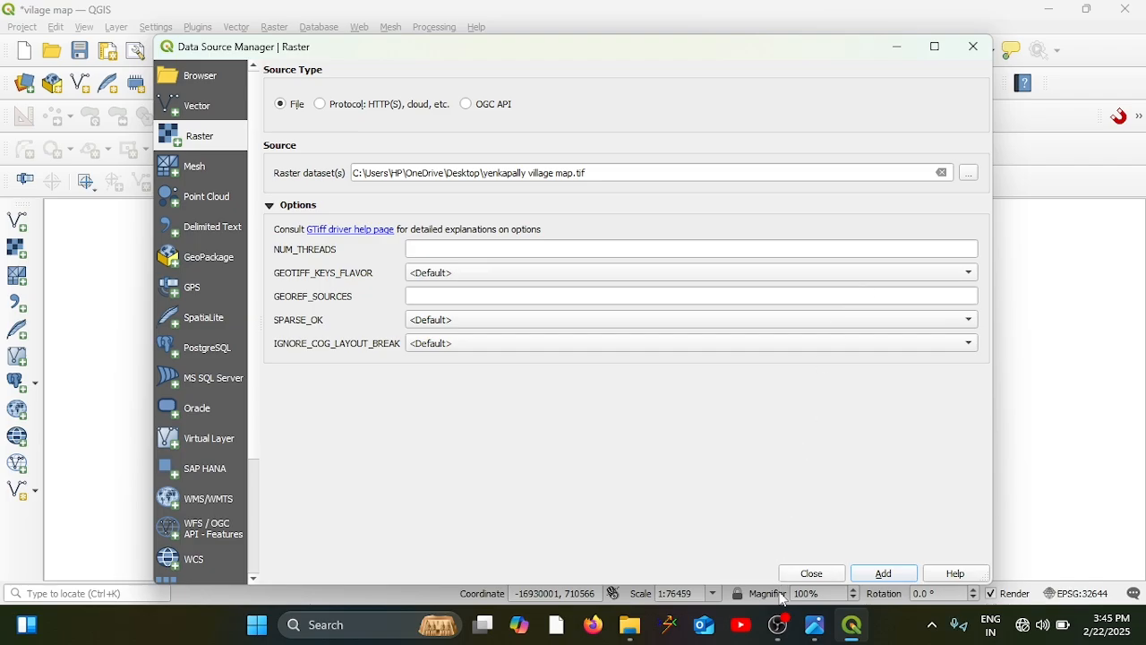
click(813, 573)
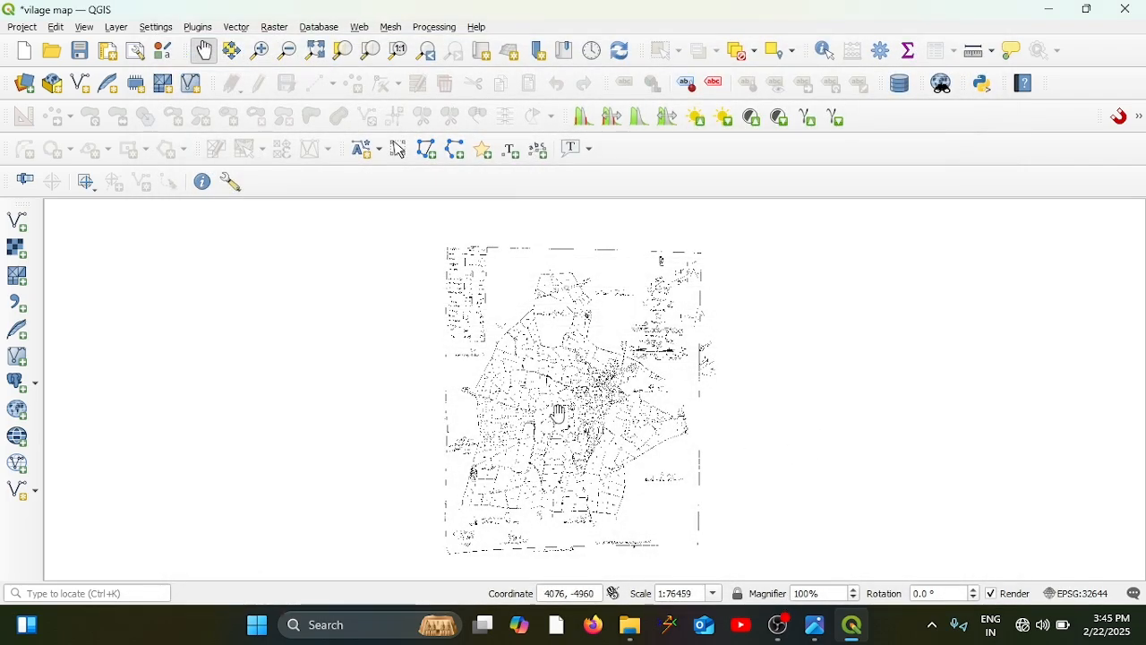
Step: Examine the village map raster up close, including its survey parcels and numbers along the western boundary
scroll(559, 412, up, 1)
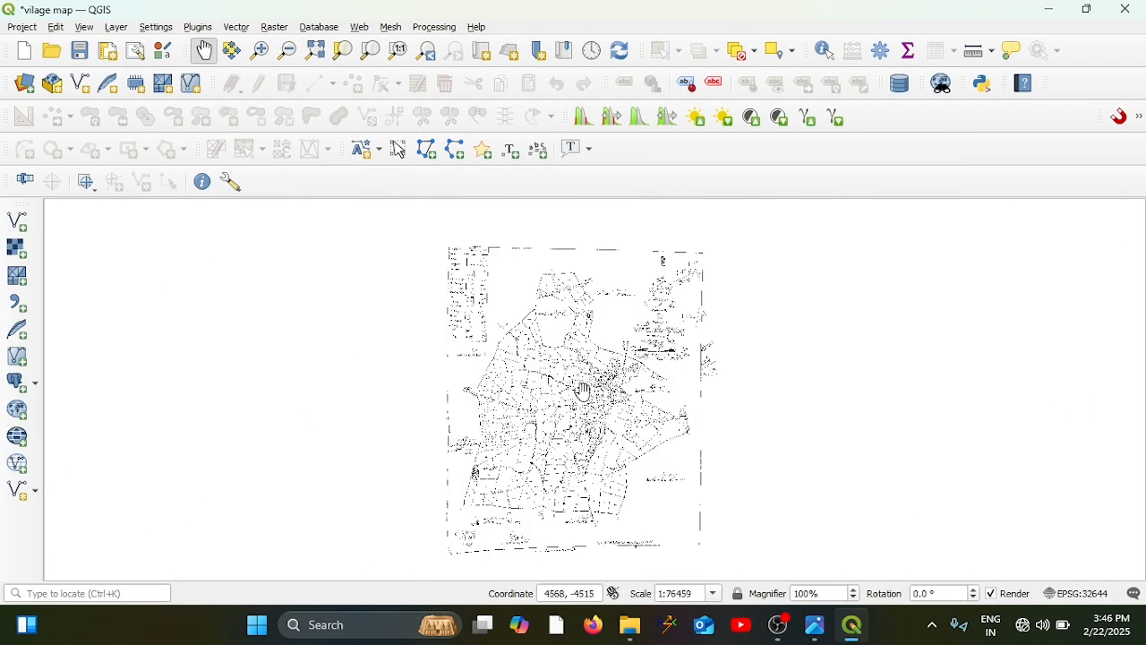
scroll(583, 392, up, 3)
scroll(677, 383, down, 2)
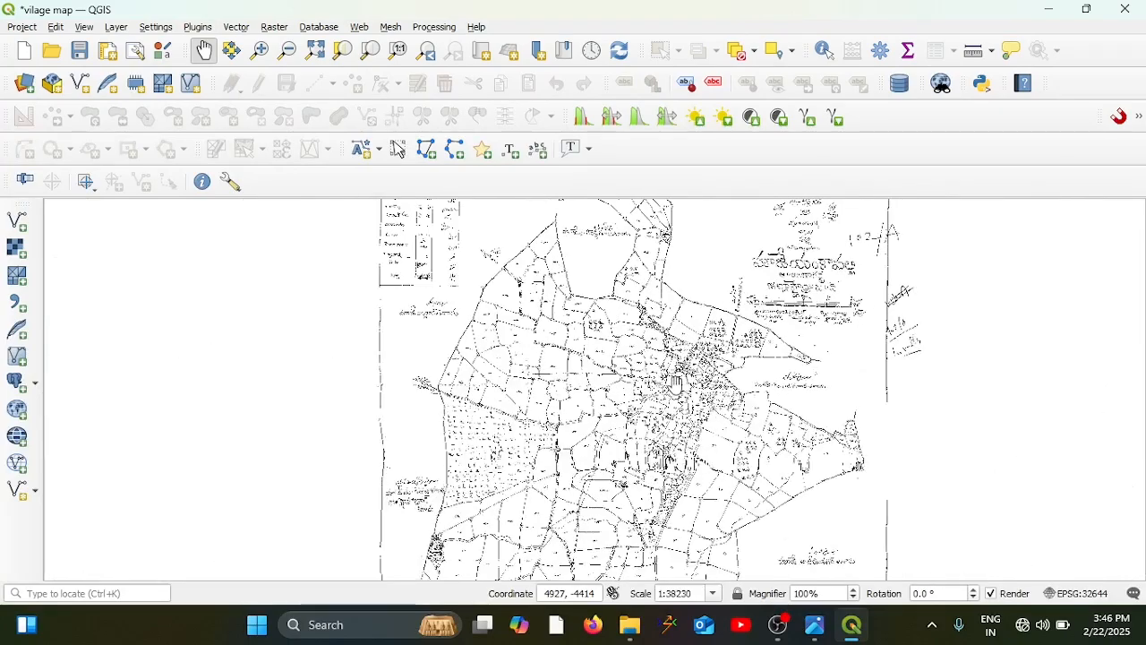
scroll(652, 396, up, 2)
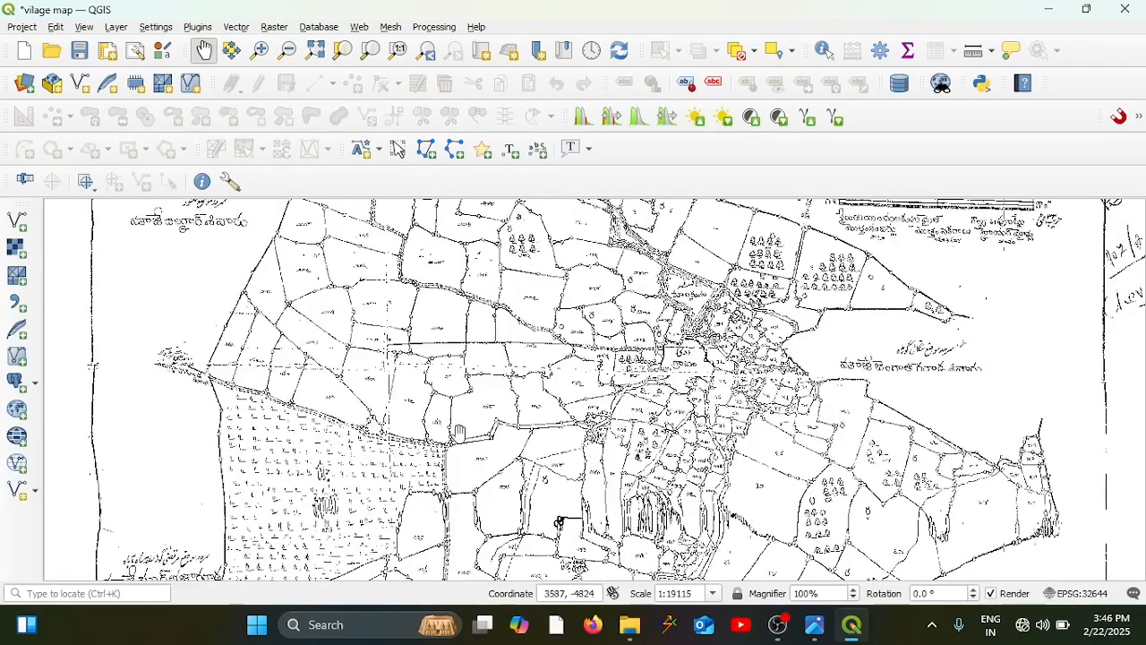
drag(349, 367, 568, 397)
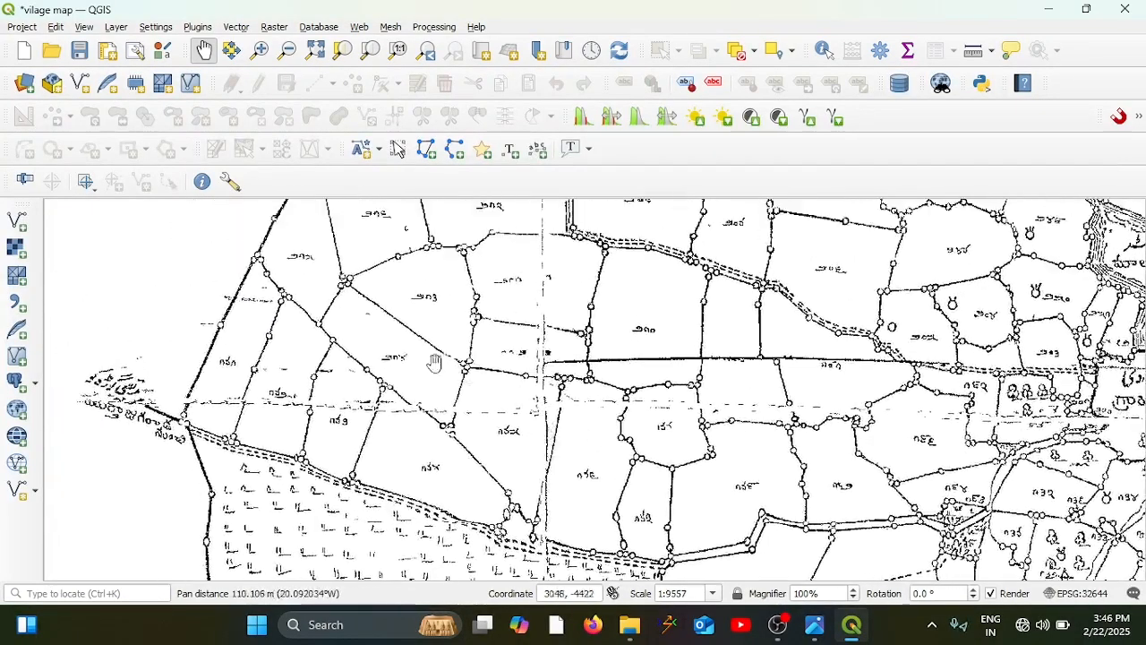
drag(435, 358, 486, 366)
drag(565, 358, 573, 367)
scroll(564, 363, down, 3)
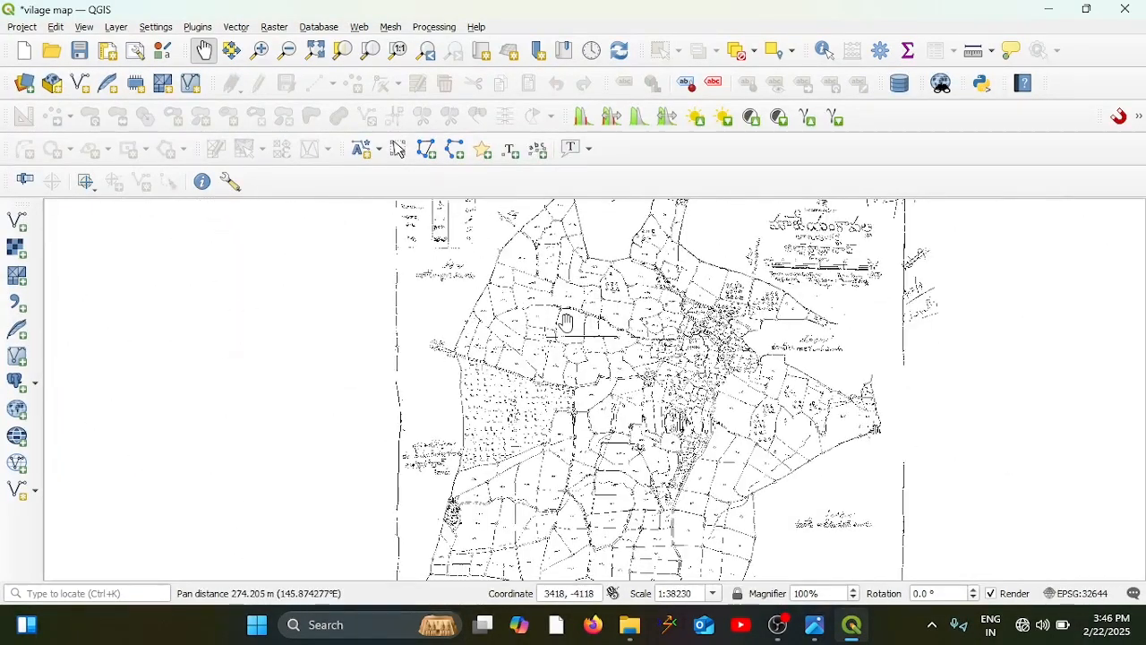
scroll(513, 421, up, 2)
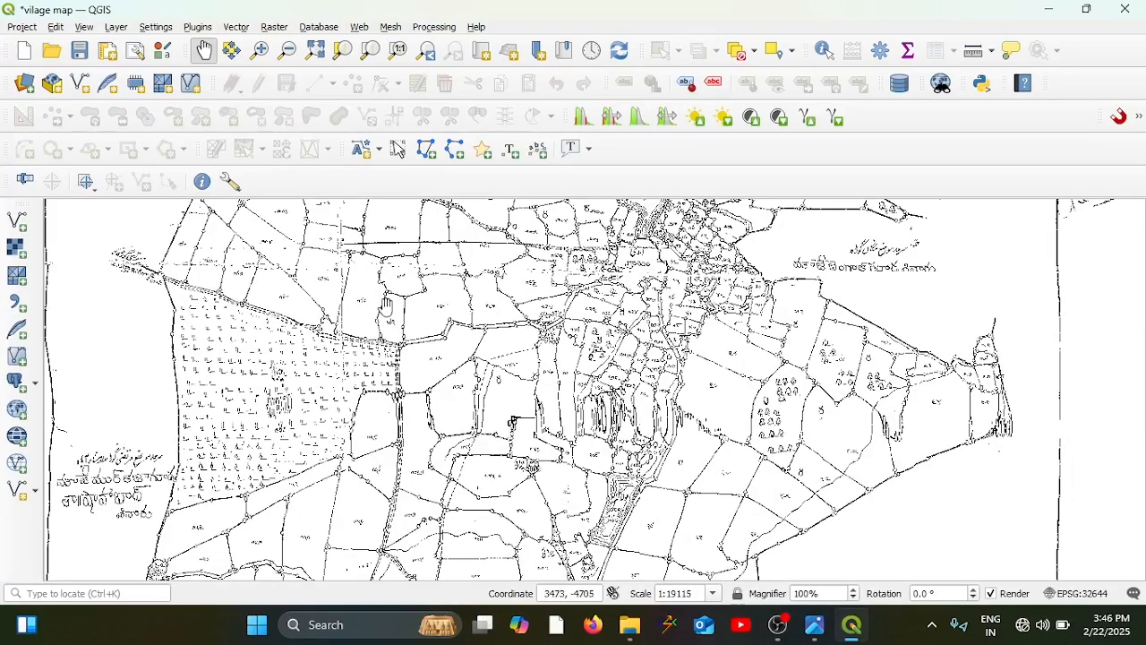
drag(627, 358, 860, 367)
drag(489, 259, 488, 383)
scroll(489, 383, down, 1)
scroll(424, 427, up, 3)
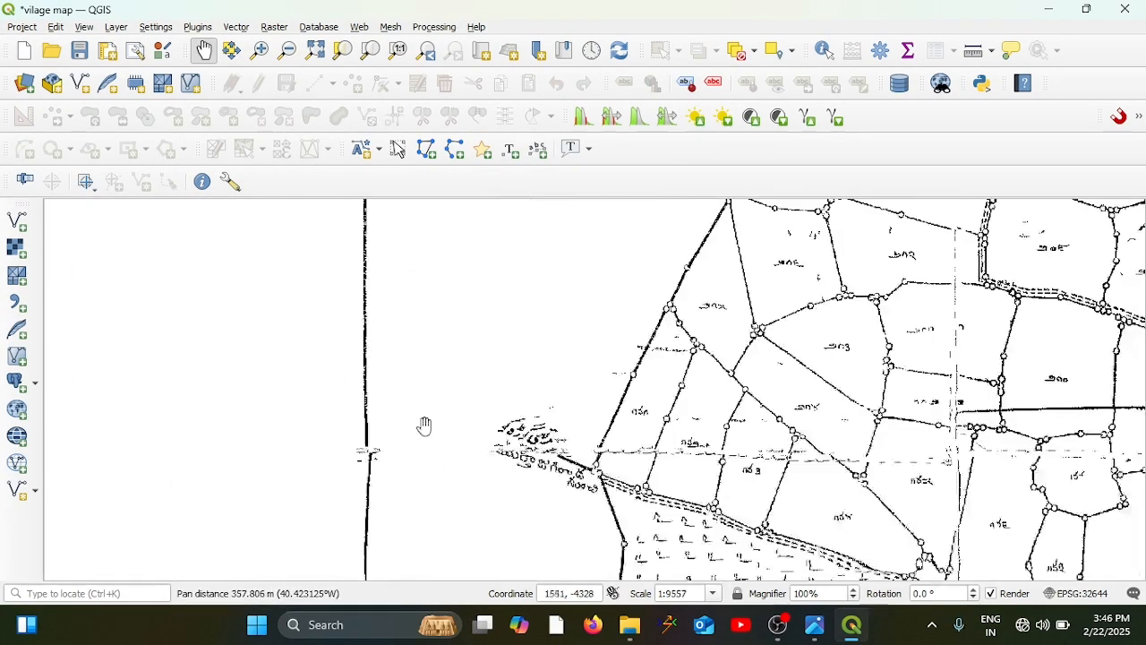
drag(736, 507, 345, 435)
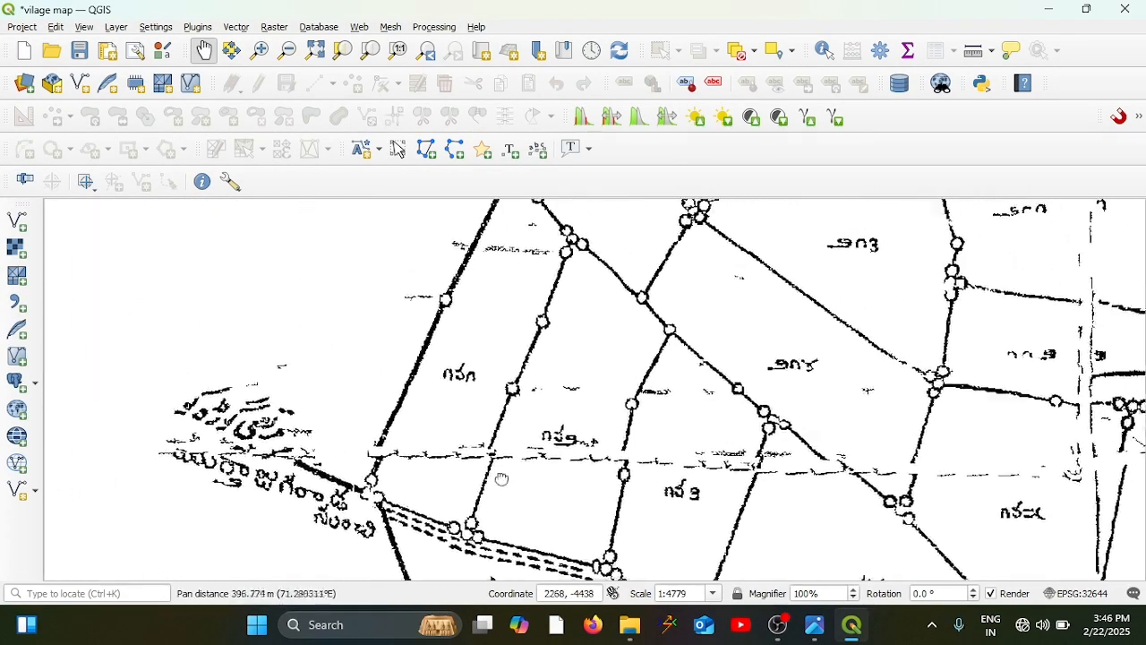
scroll(509, 440, down, 1)
scroll(508, 440, up, 1)
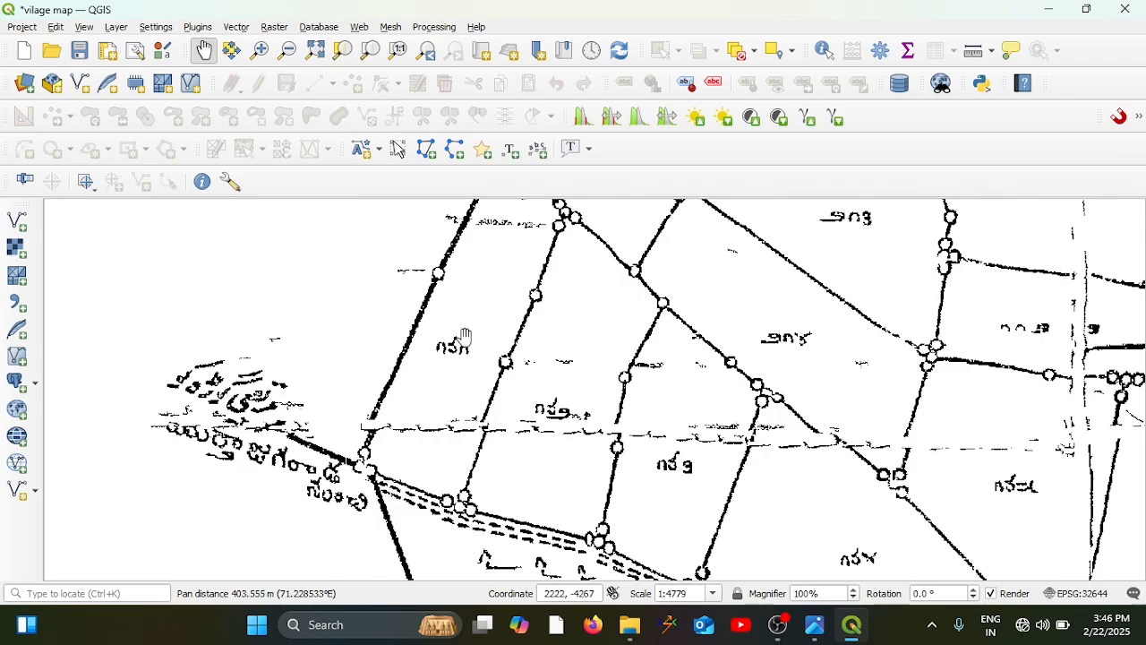
scroll(453, 345, down, 1)
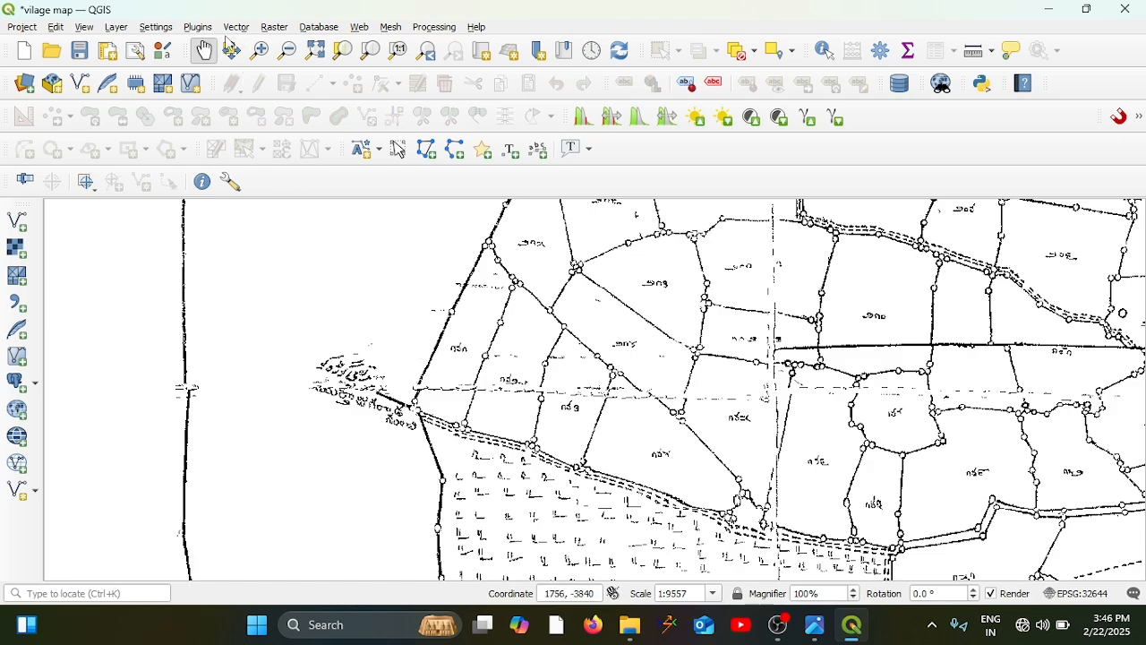
Step: Start a new shapefile layer with the file name "syno 181" and Polygon geometry
click(117, 28)
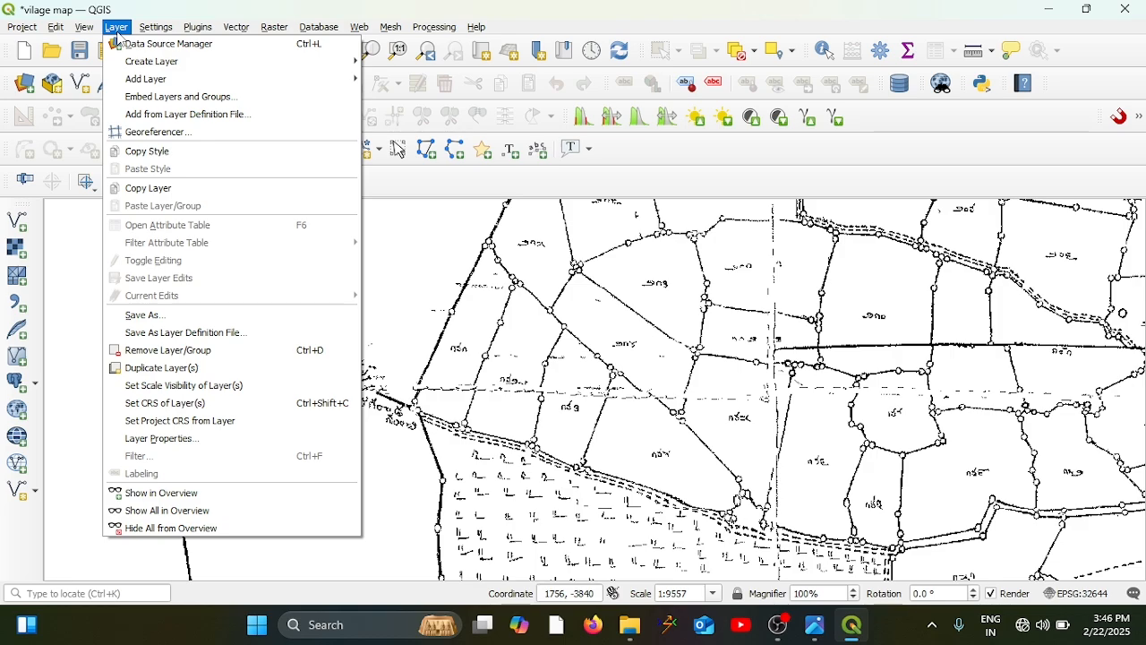
mouse_move(175, 67)
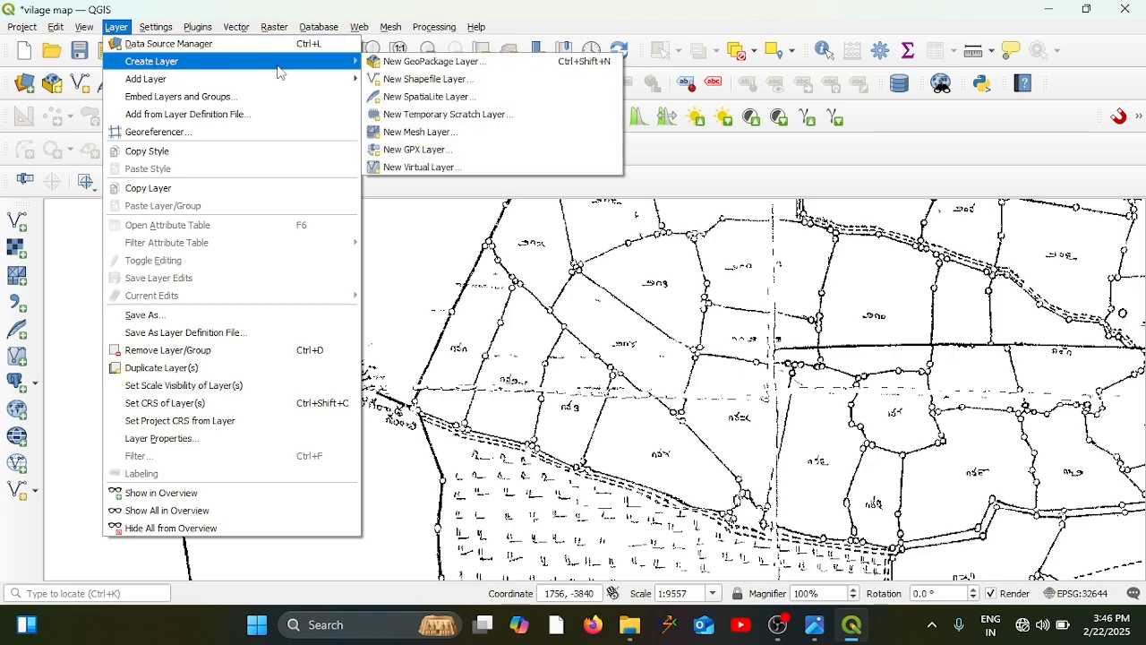
click(431, 80)
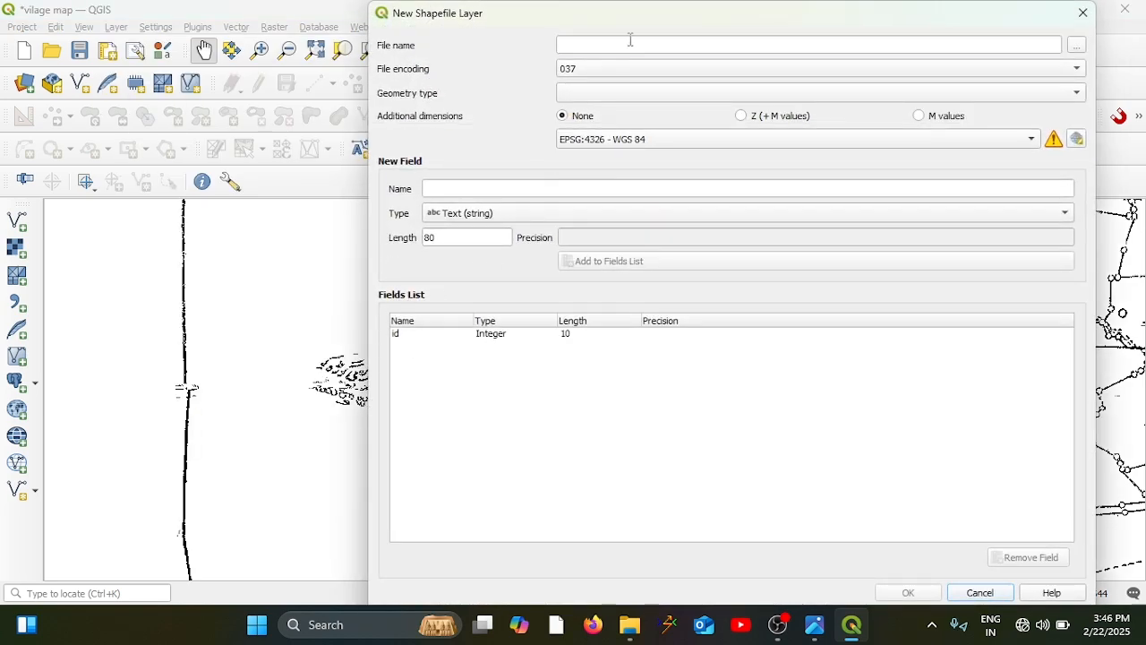
click(631, 39)
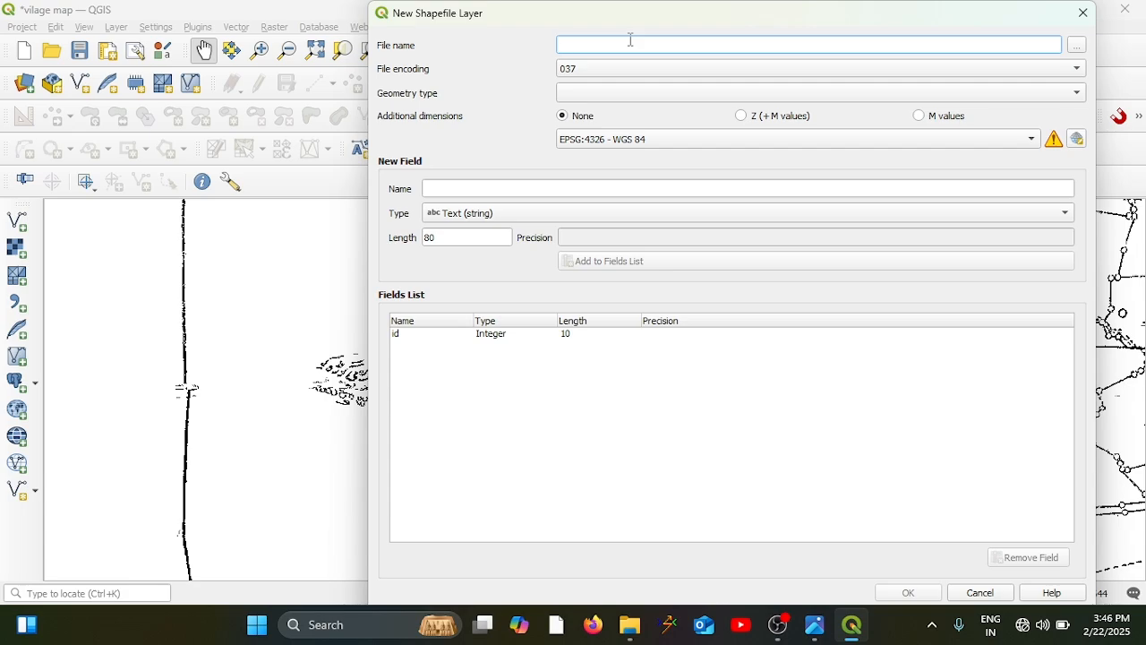
text(syno 181)
click(586, 94)
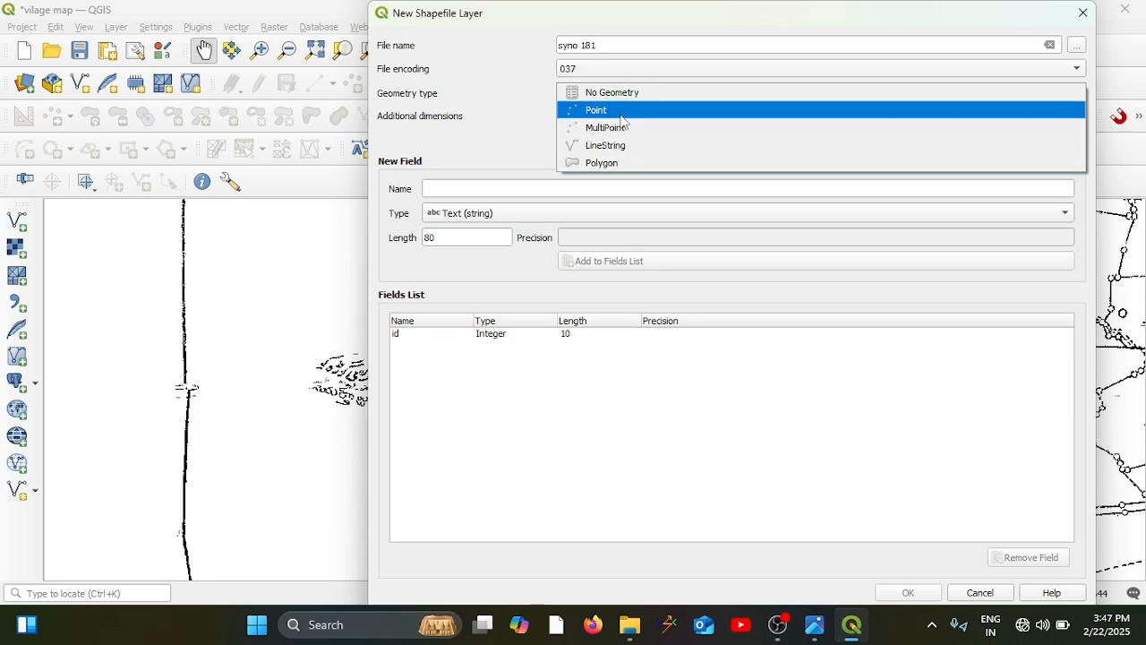
click(622, 166)
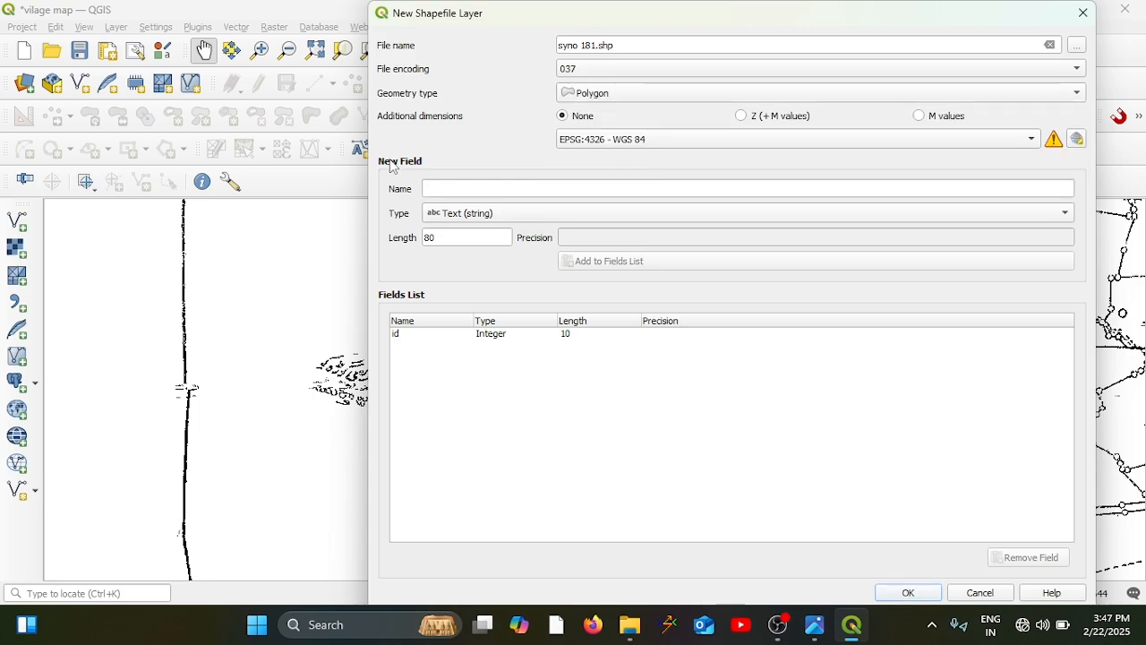
click(439, 189)
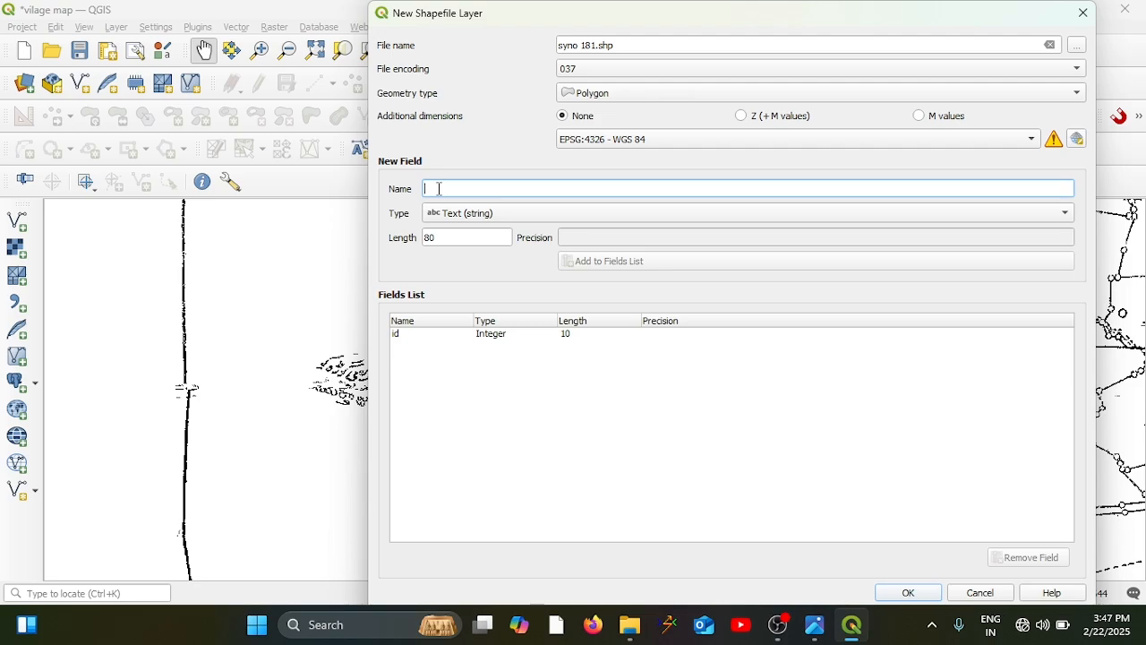
text(hyde)
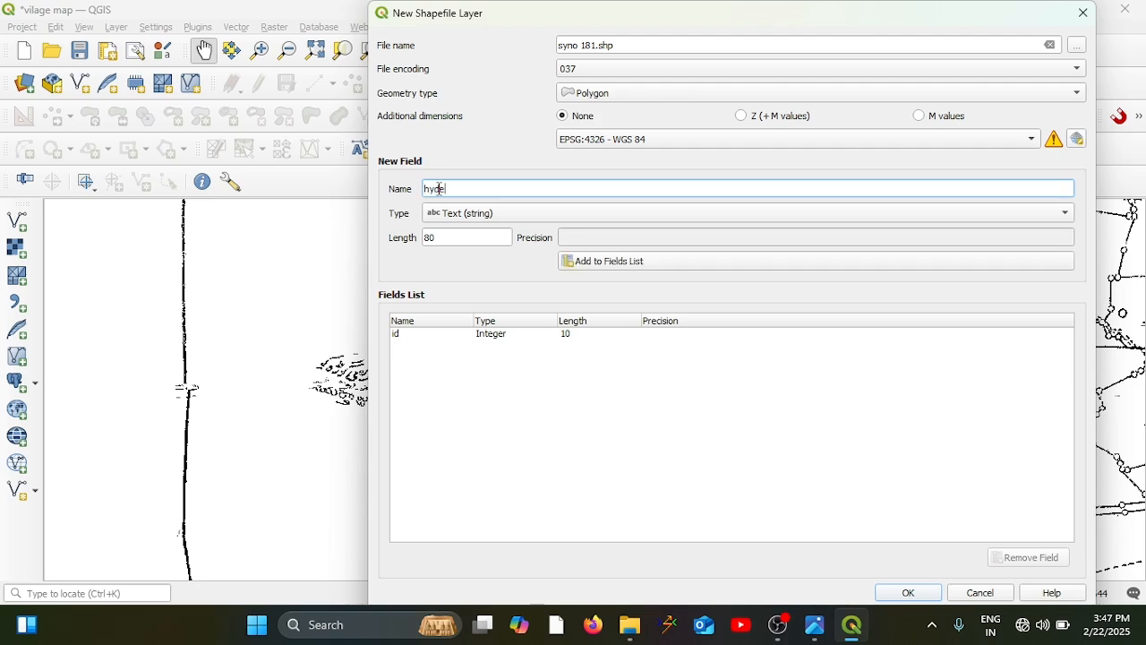
text(rabad)
key(BackSpace)
key(BackSpace)
key(BackSpace)
key(BackSpace)
key(BackSpace)
key(BackSpace)
key(BackSpace)
key(BackSpace)
Step: Add a Decimal (double) field named "polygon" to the new shapefile's fields list
text(polygon)
click(474, 217)
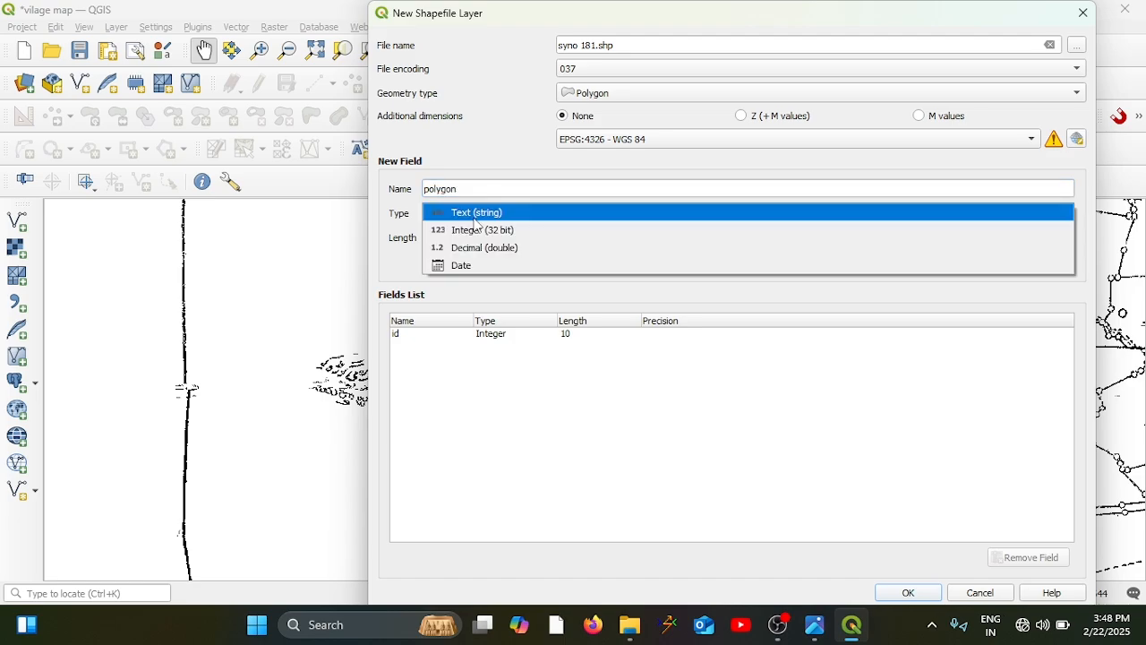
click(513, 256)
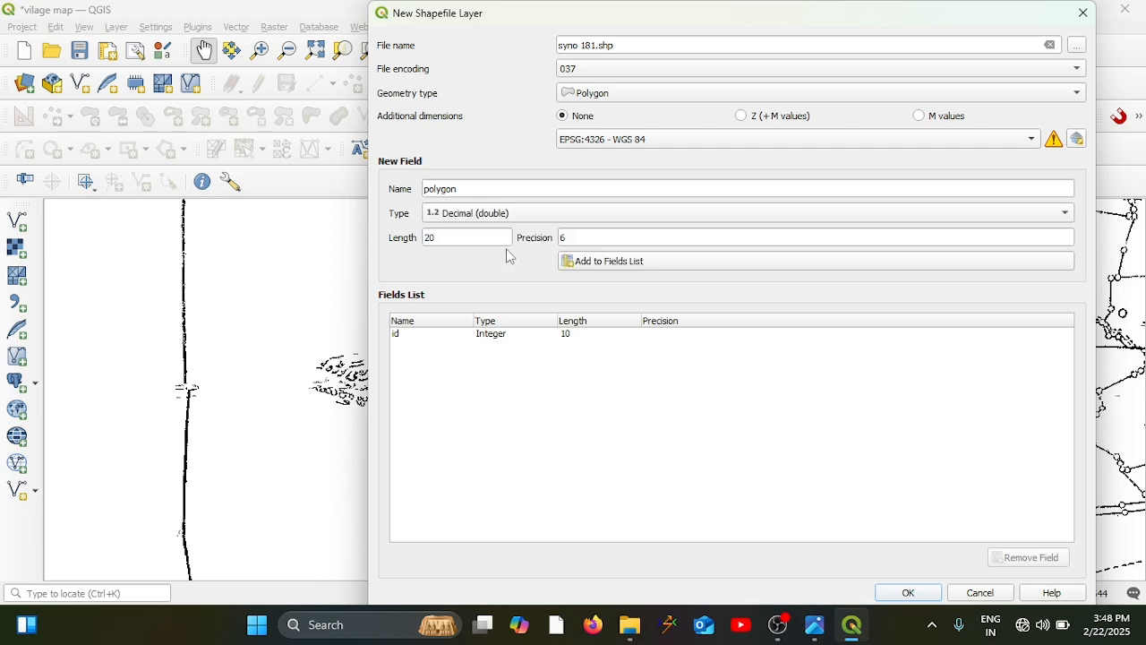
click(623, 268)
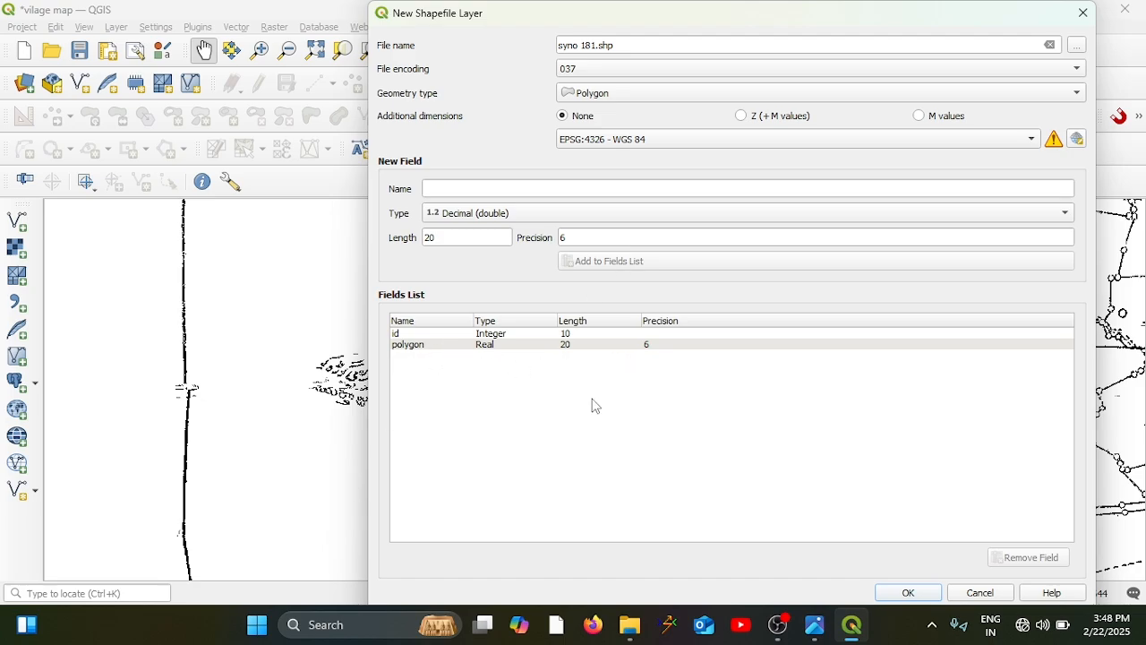
Step: Create the polygon shapefile by overwriting the existing file, then enable editing and start adding a polygon feature
click(909, 593)
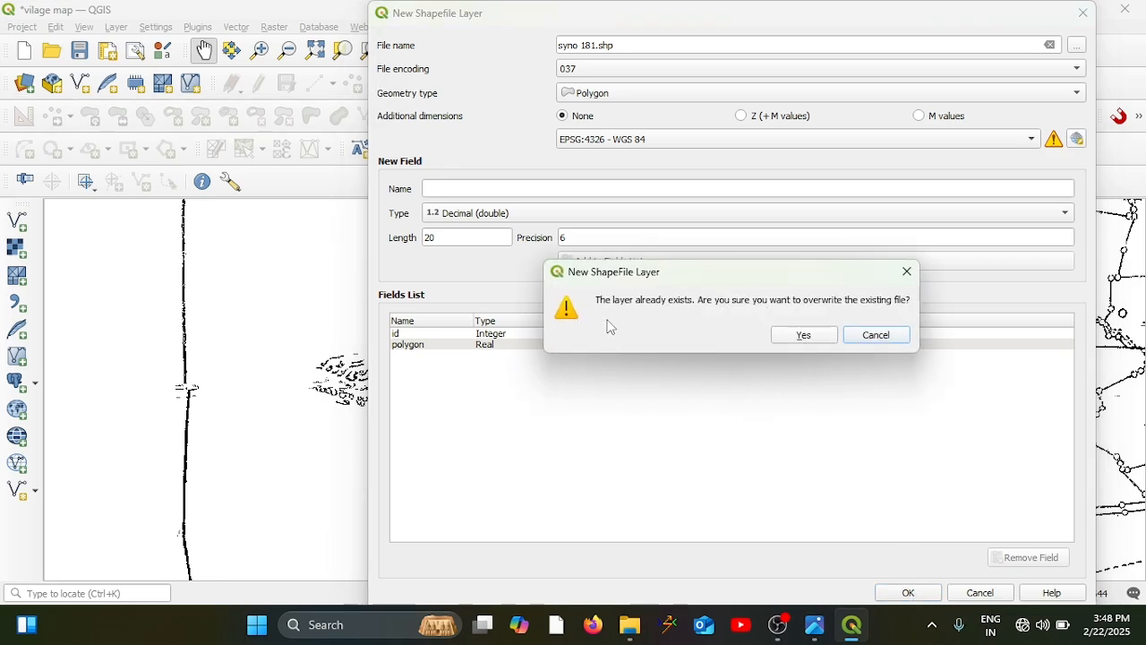
click(802, 335)
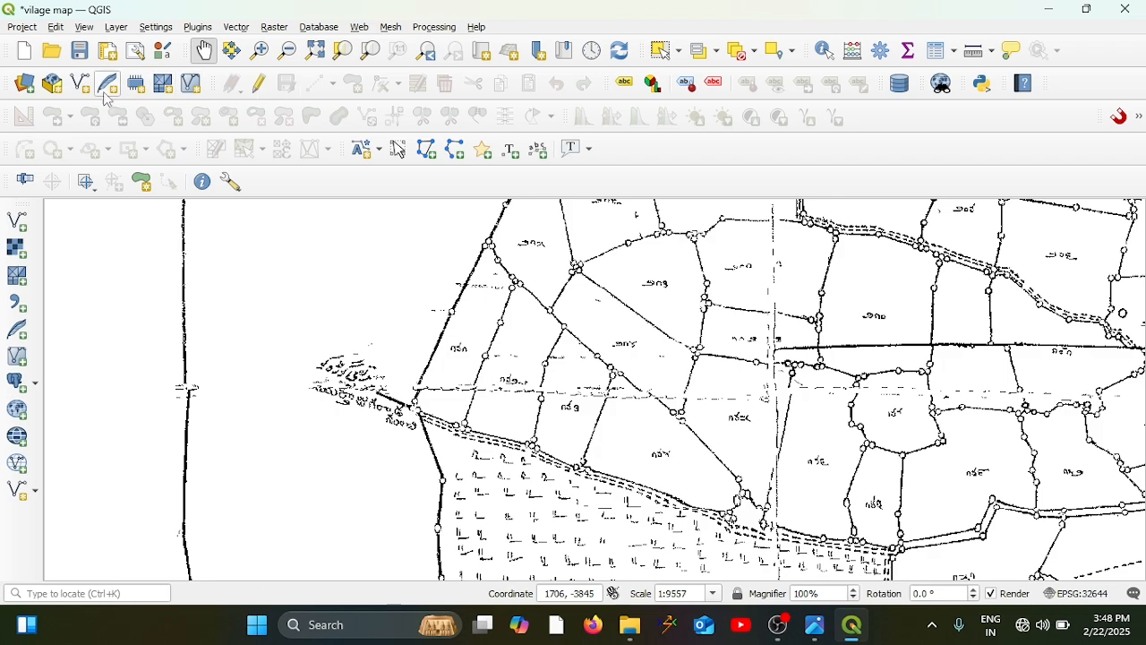
click(260, 86)
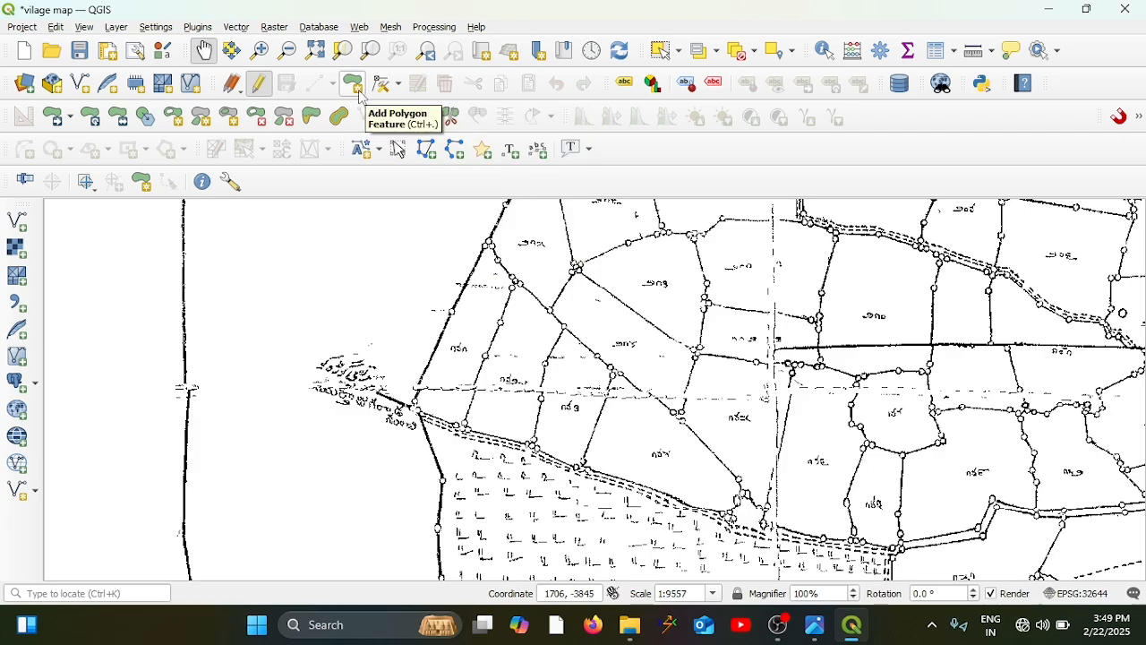
click(357, 90)
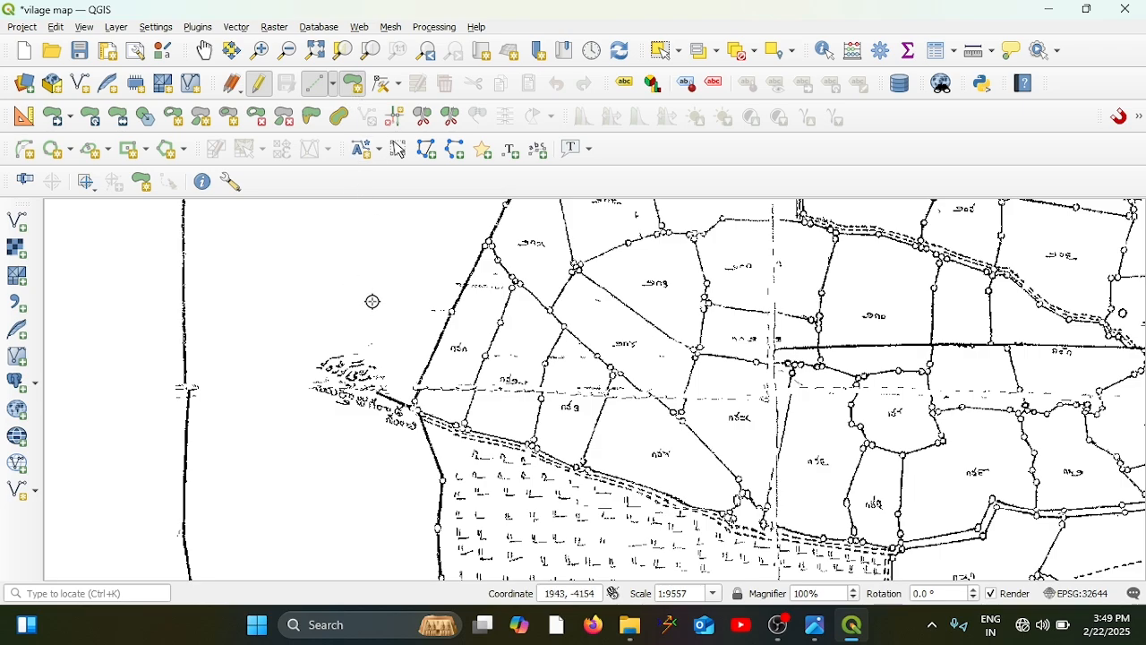
Step: Examine the corner points and boundaries of survey parcel 181 beside the village's western boundary
scroll(382, 284, up, 1)
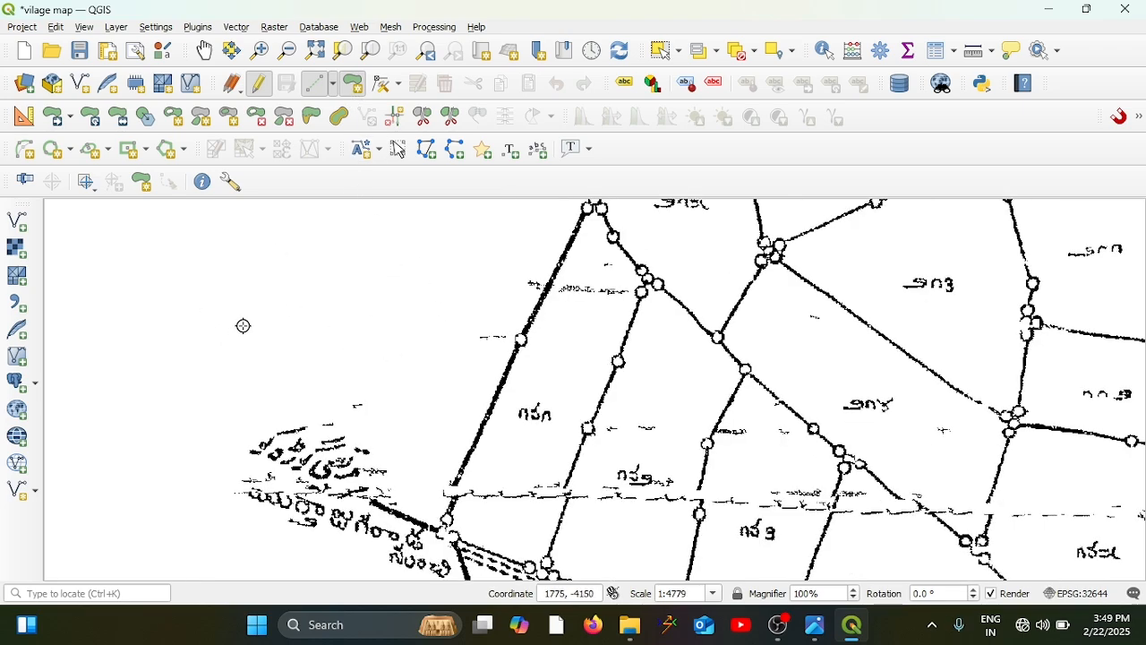
scroll(313, 323, down, 1)
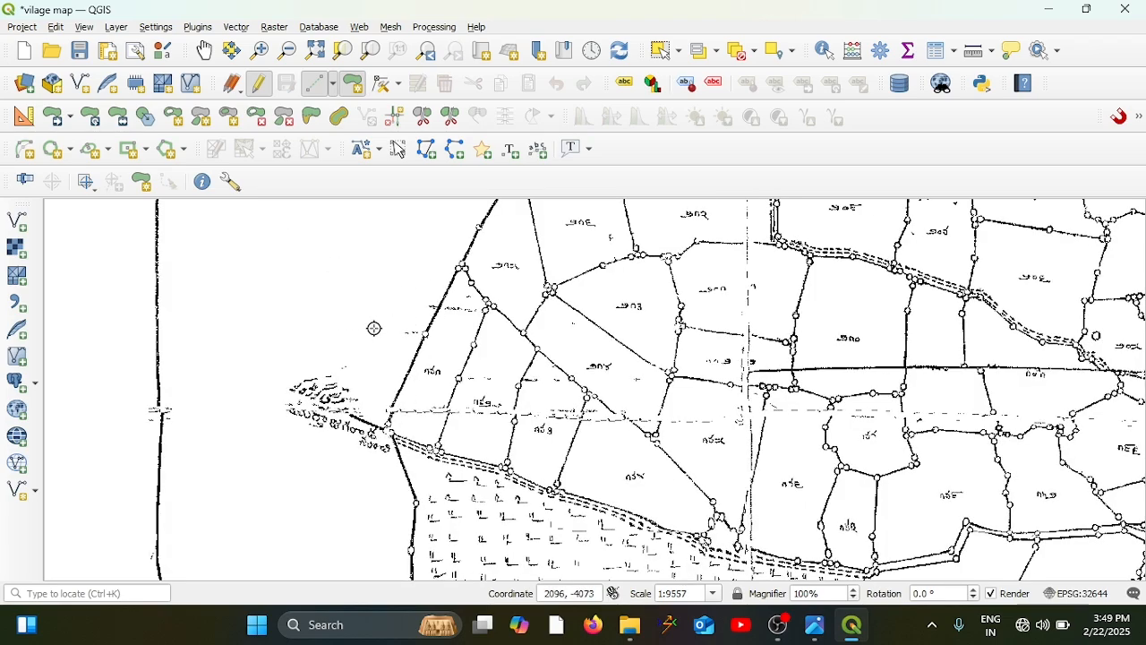
scroll(453, 269, up, 2)
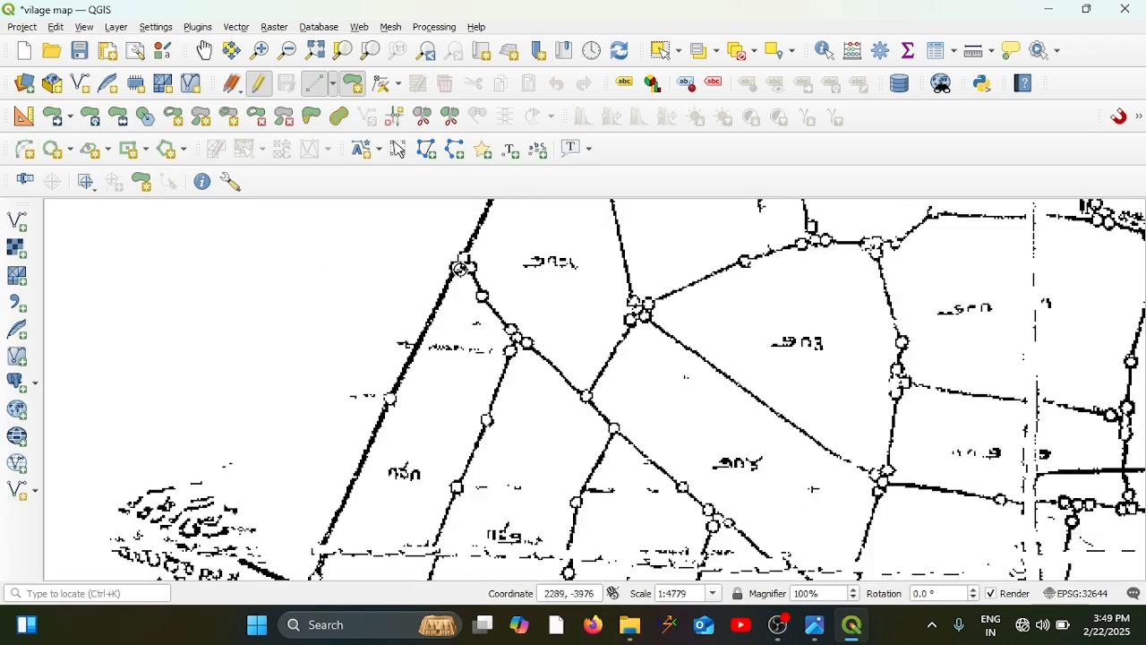
scroll(460, 247, down, 1)
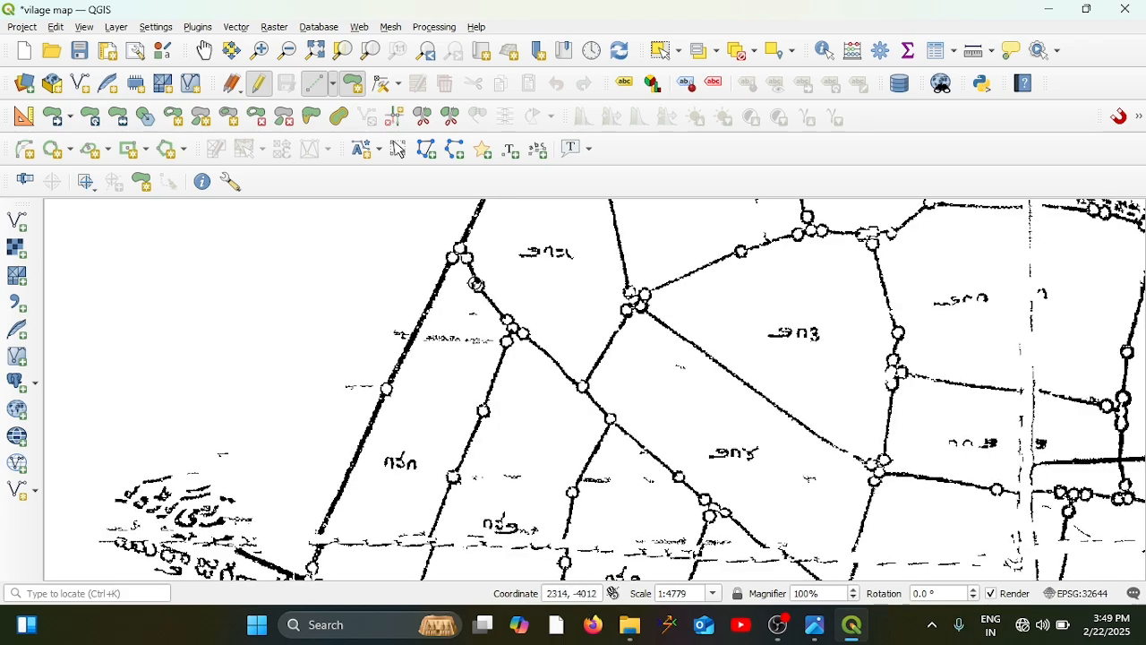
scroll(475, 286, up, 1)
scroll(475, 287, down, 1)
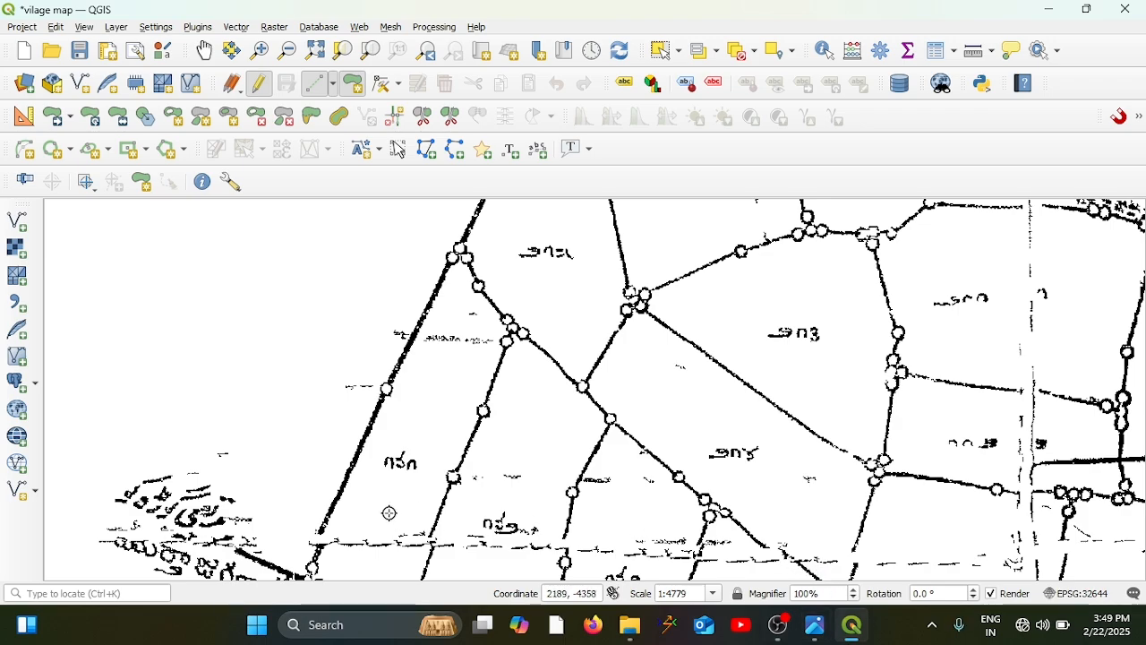
scroll(358, 433, down, 1)
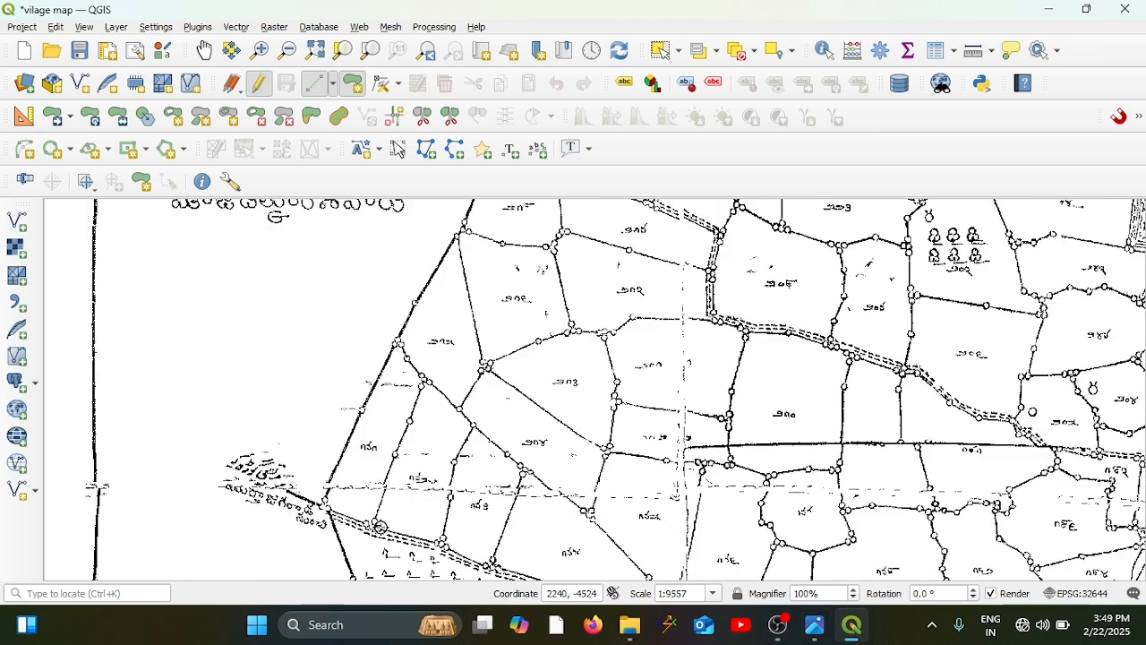
scroll(381, 548, up, 2)
scroll(442, 441, down, 1)
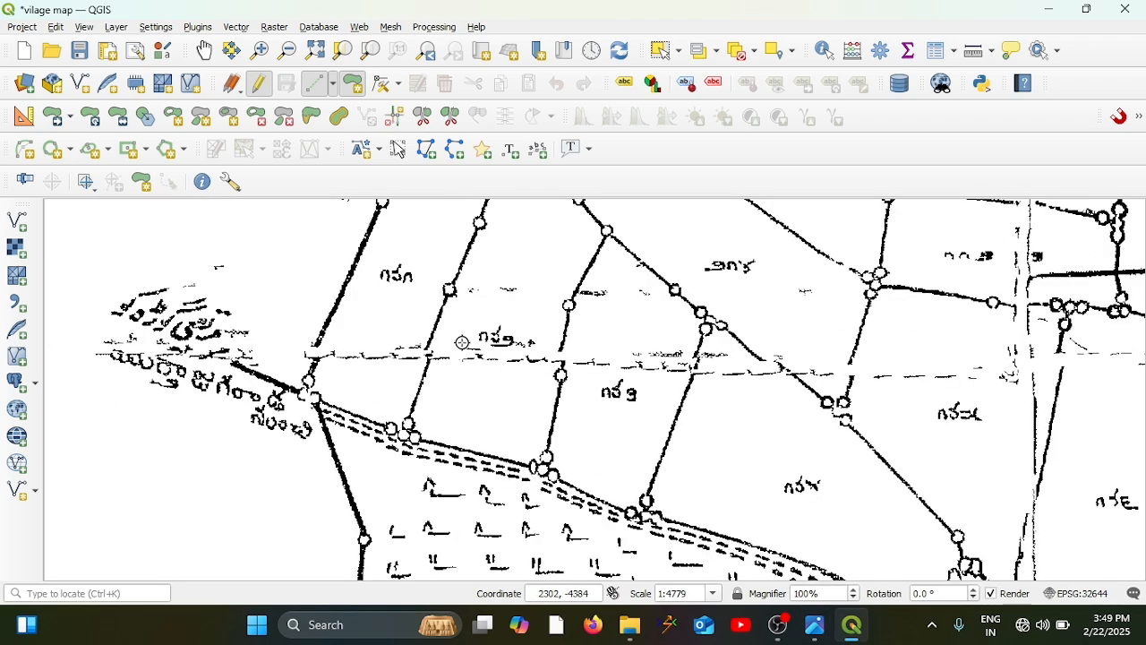
scroll(470, 286, down, 1)
scroll(475, 208, up, 1)
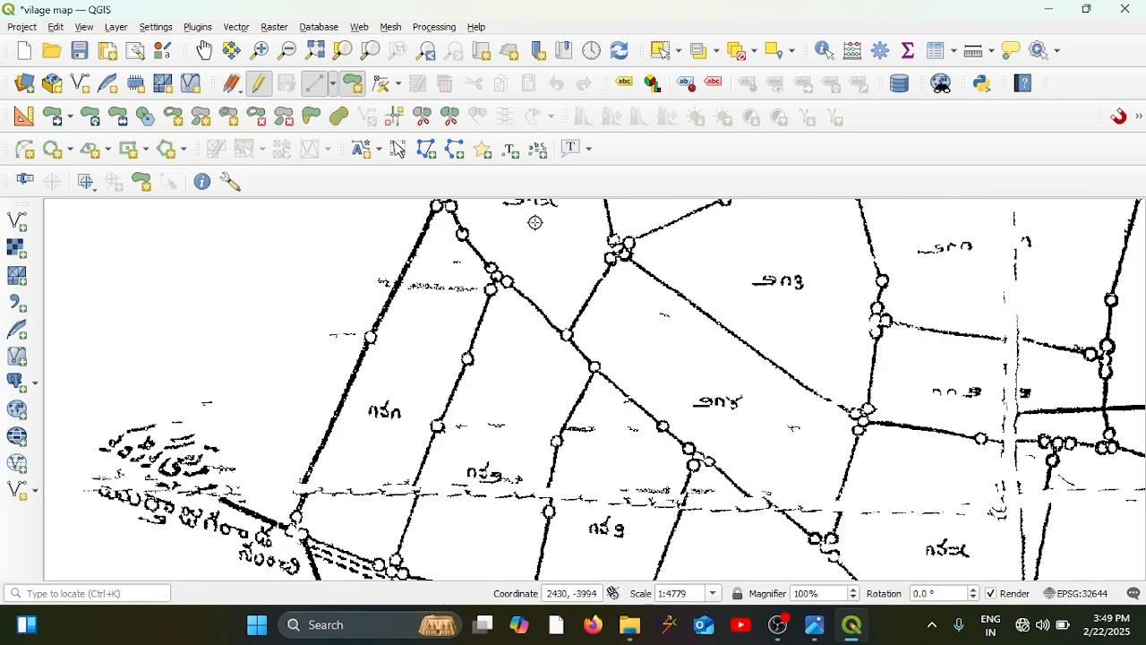
scroll(362, 365, down, 1)
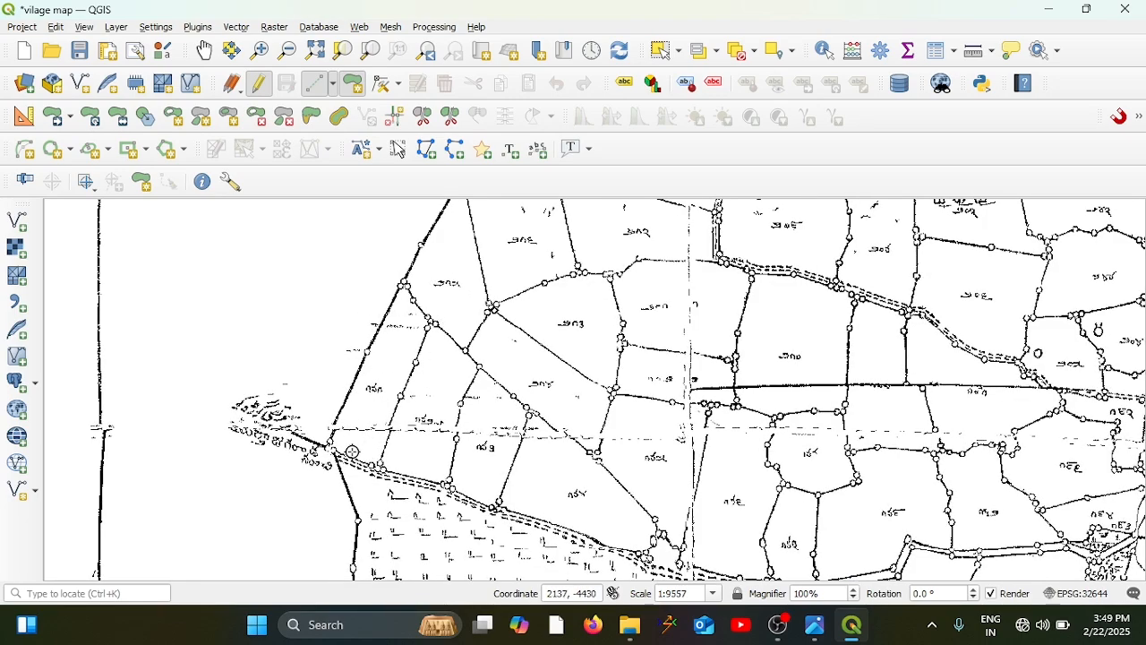
scroll(350, 468, up, 2)
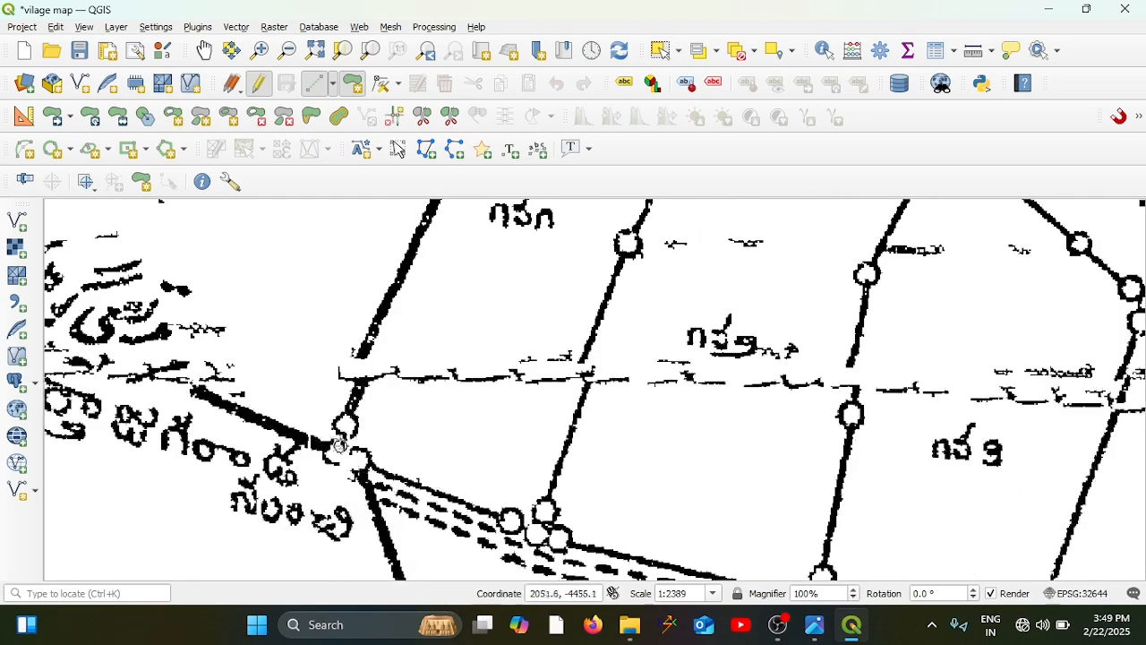
scroll(329, 457, down, 1)
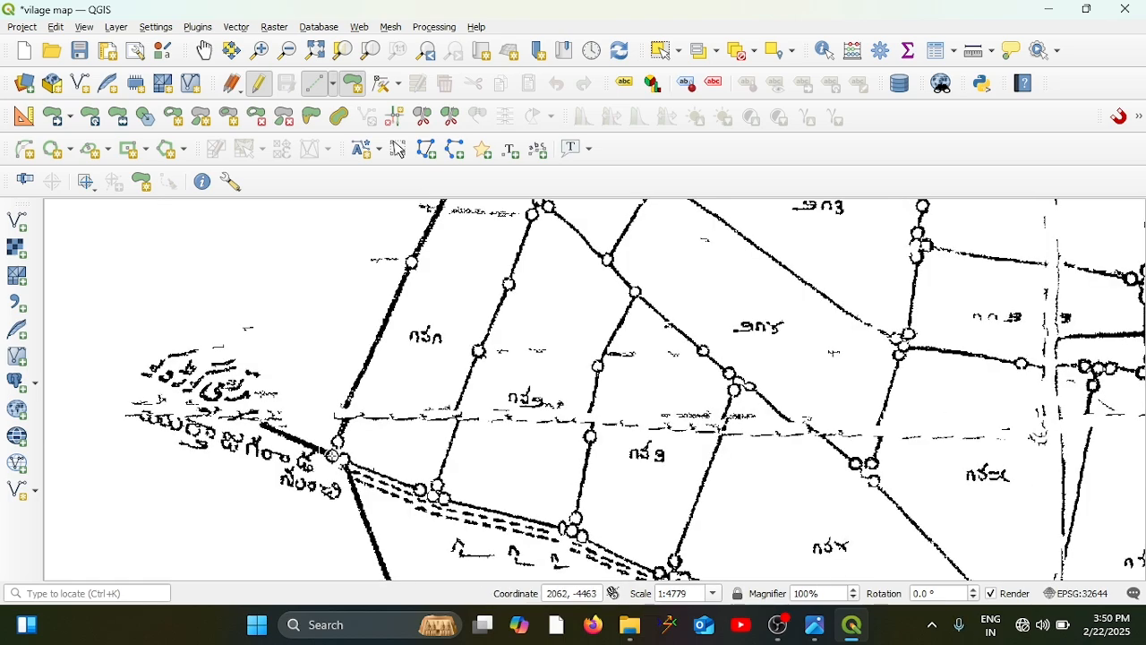
Step: Enable snapping and trace parcel 181 from its southwest corner along the southern edge to the lower survey point on its eastern boundary
click(331, 452)
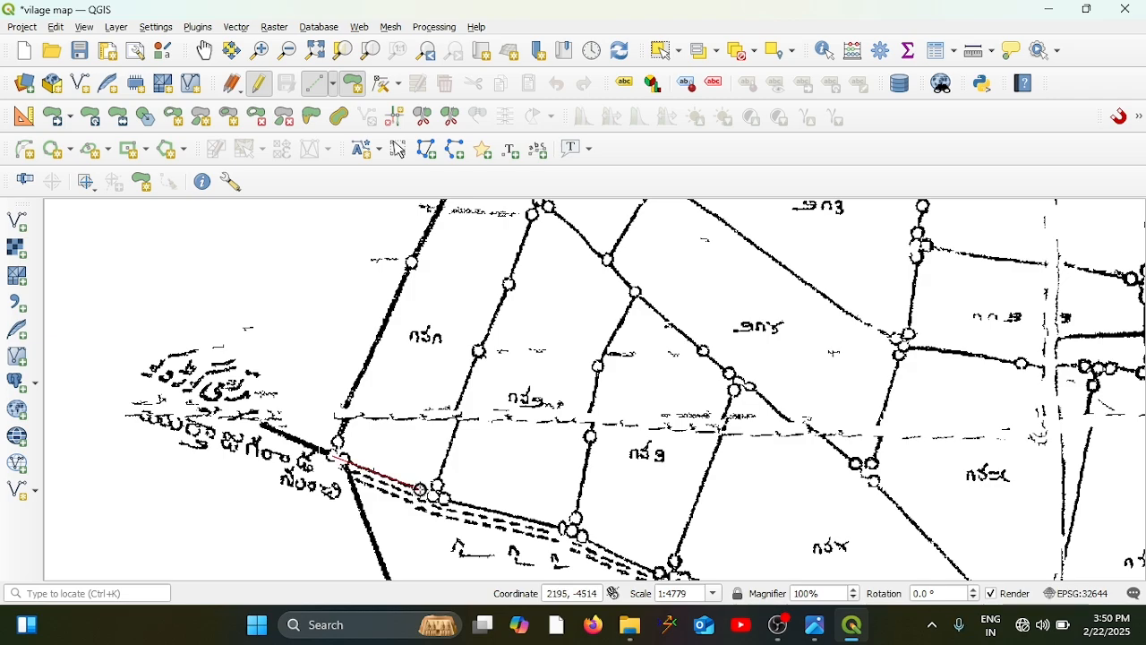
click(421, 490)
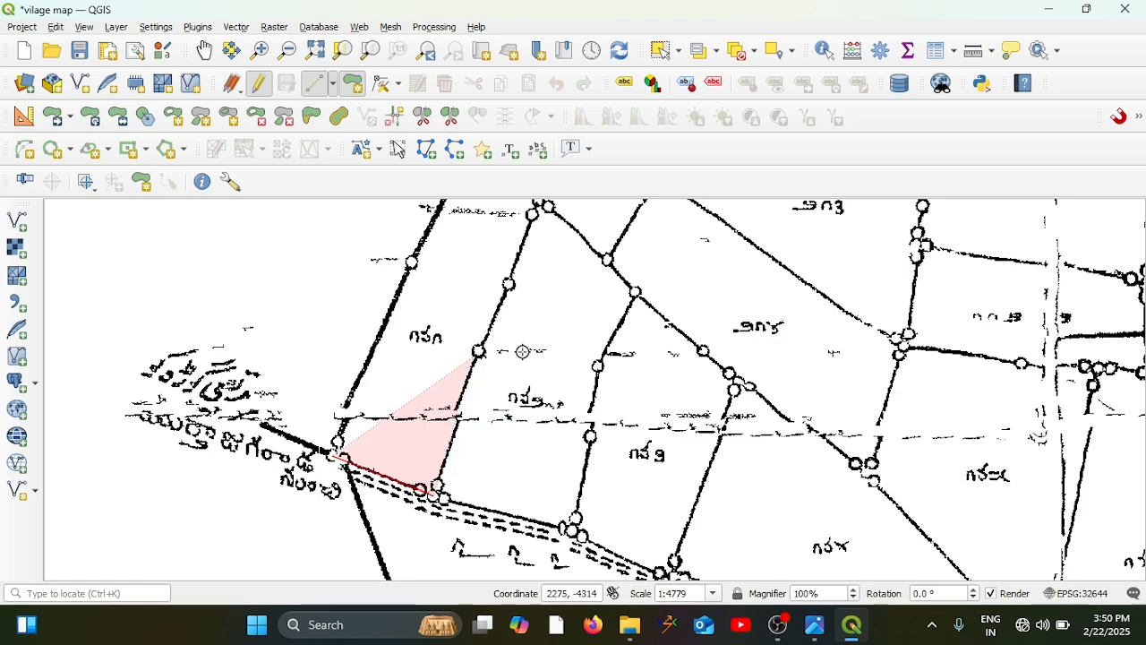
click(1121, 120)
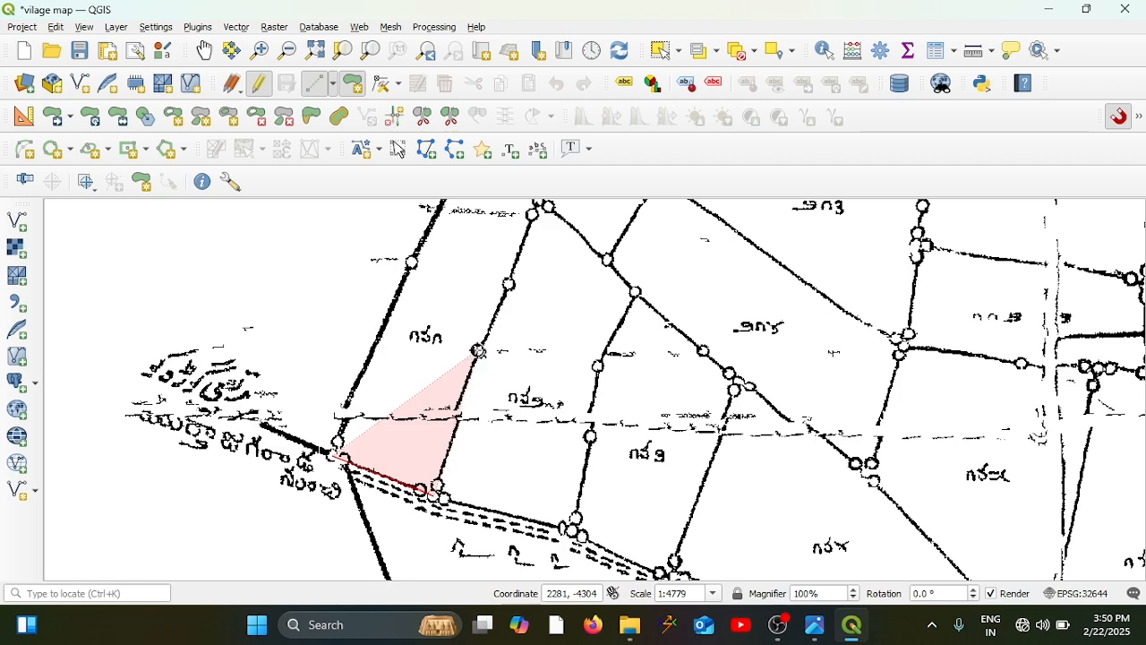
click(421, 487)
click(479, 351)
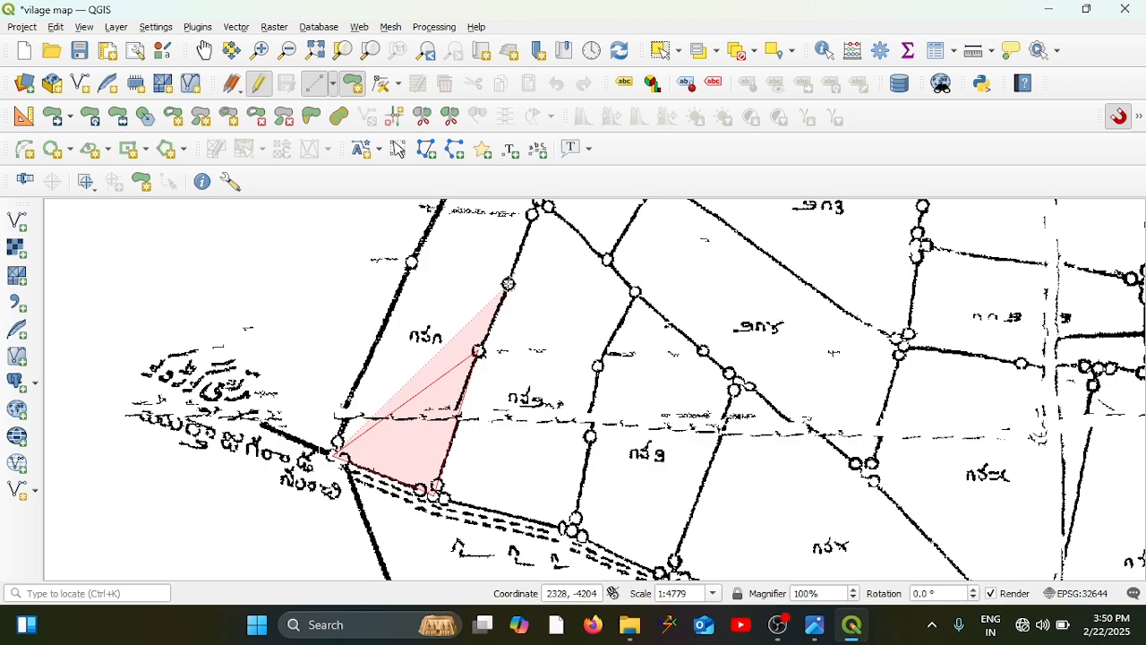
Step: Continue the polygon up parcel 181's eastern boundary through the remaining survey points to just below the northeastern junction
scroll(537, 207, down, 2)
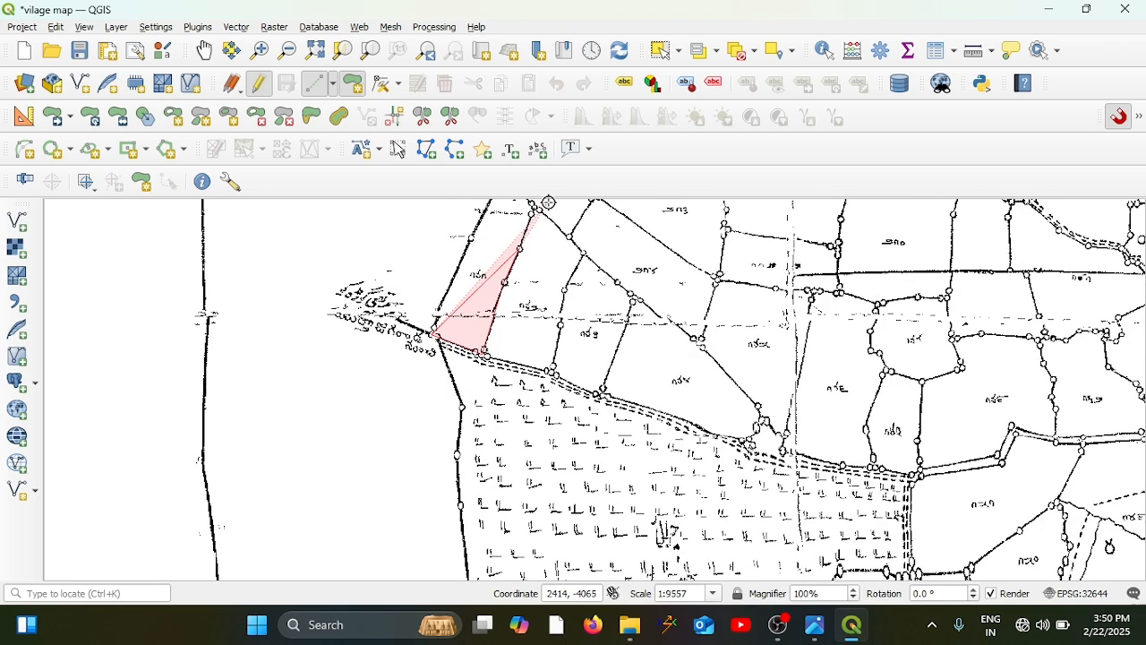
scroll(555, 207, up, 4)
scroll(501, 241, down, 1)
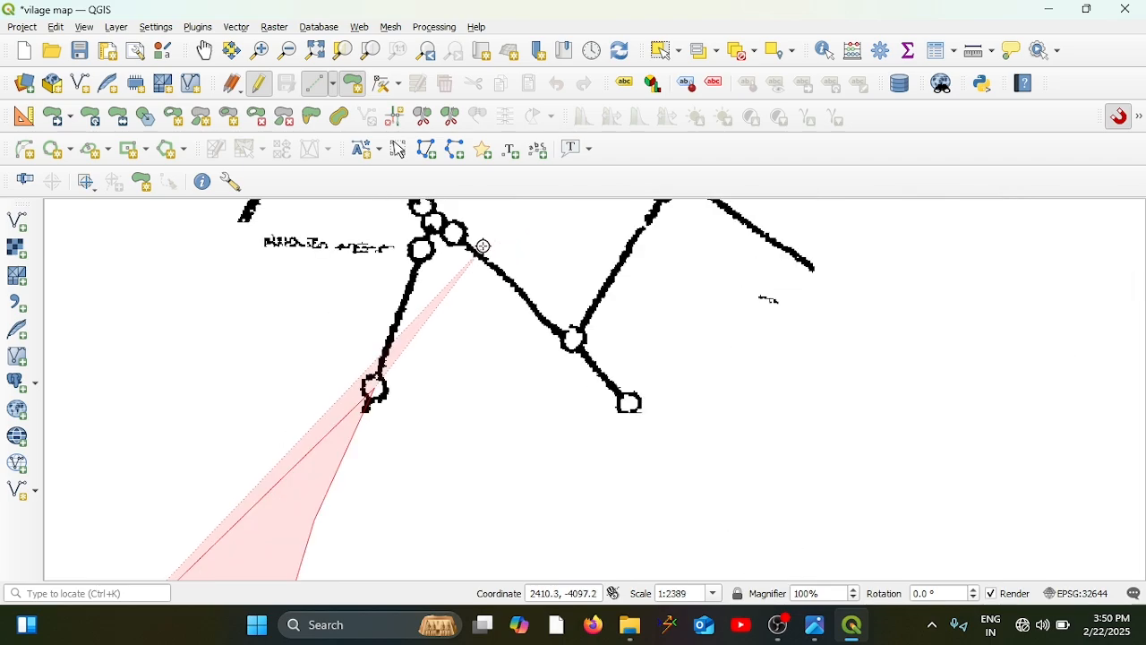
scroll(421, 250, down, 1)
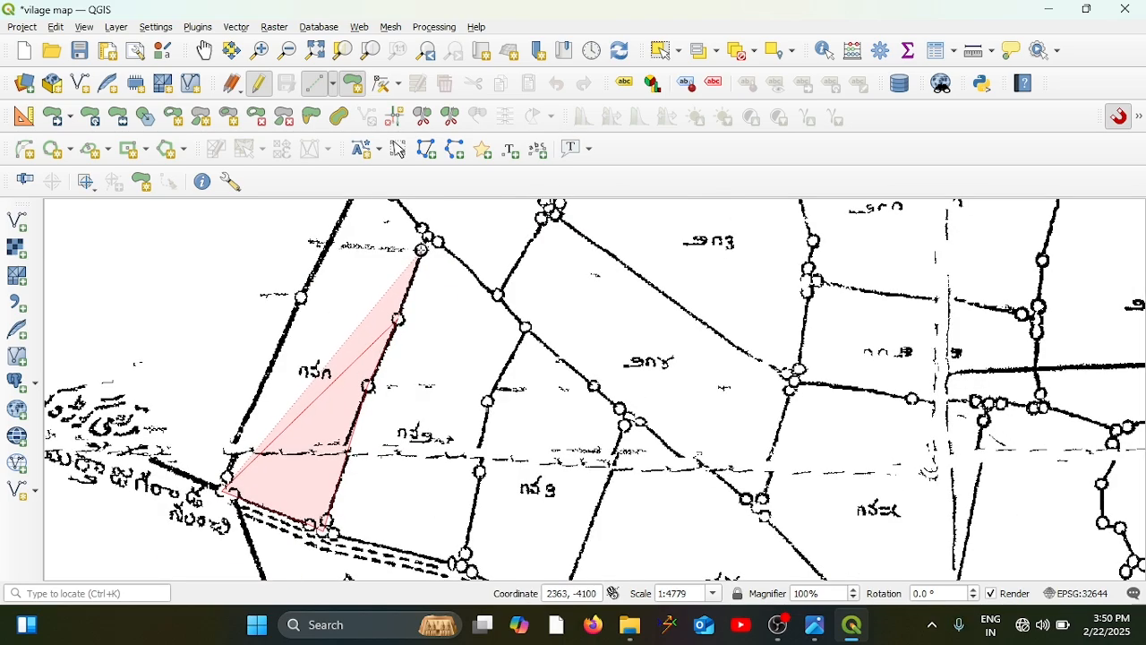
click(421, 250)
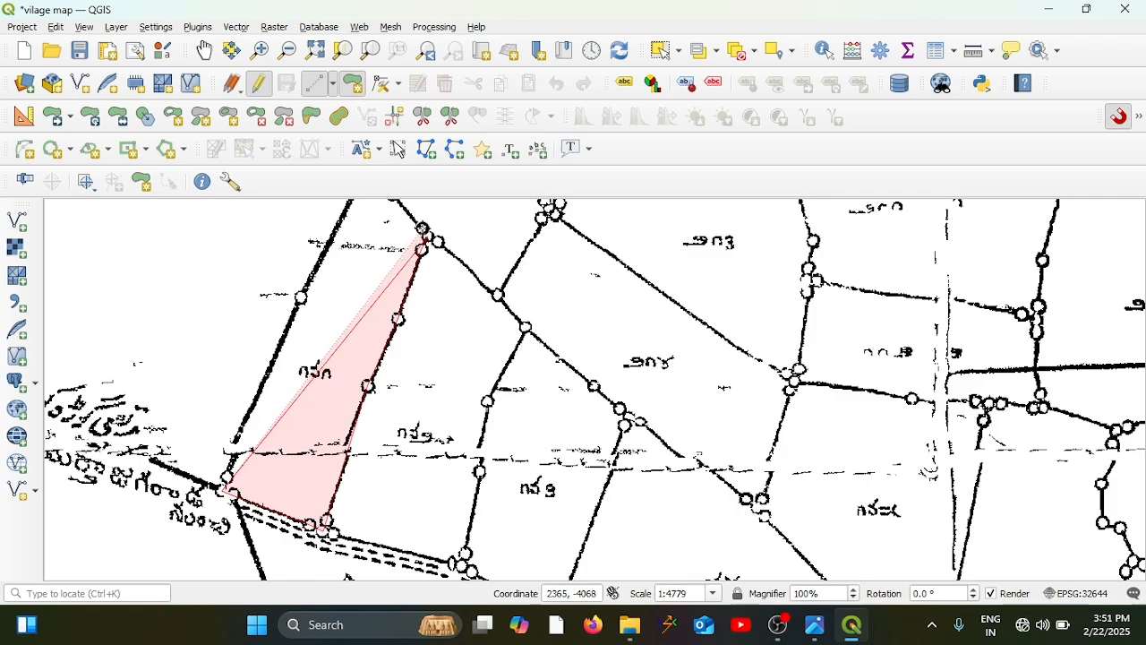
Step: Trace parcel 181's northeastern edge from the boundary junction through the intermediate survey point to its northern tip
scroll(418, 228, down, 2)
scroll(403, 216, up, 3)
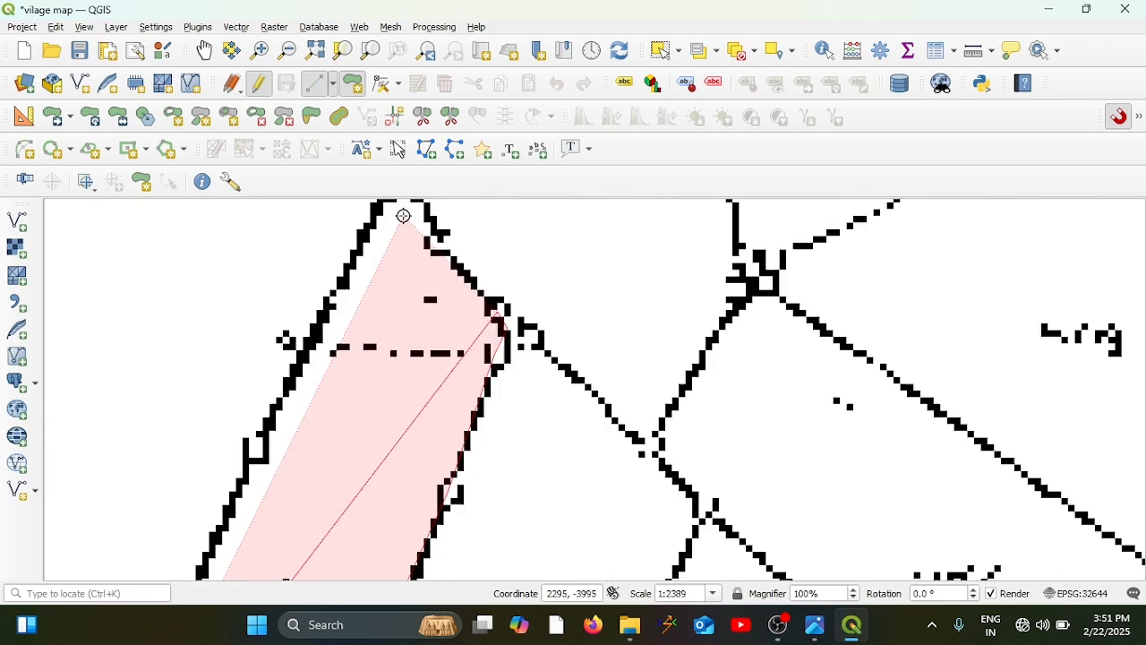
scroll(403, 216, down, 2)
scroll(446, 204, down, 2)
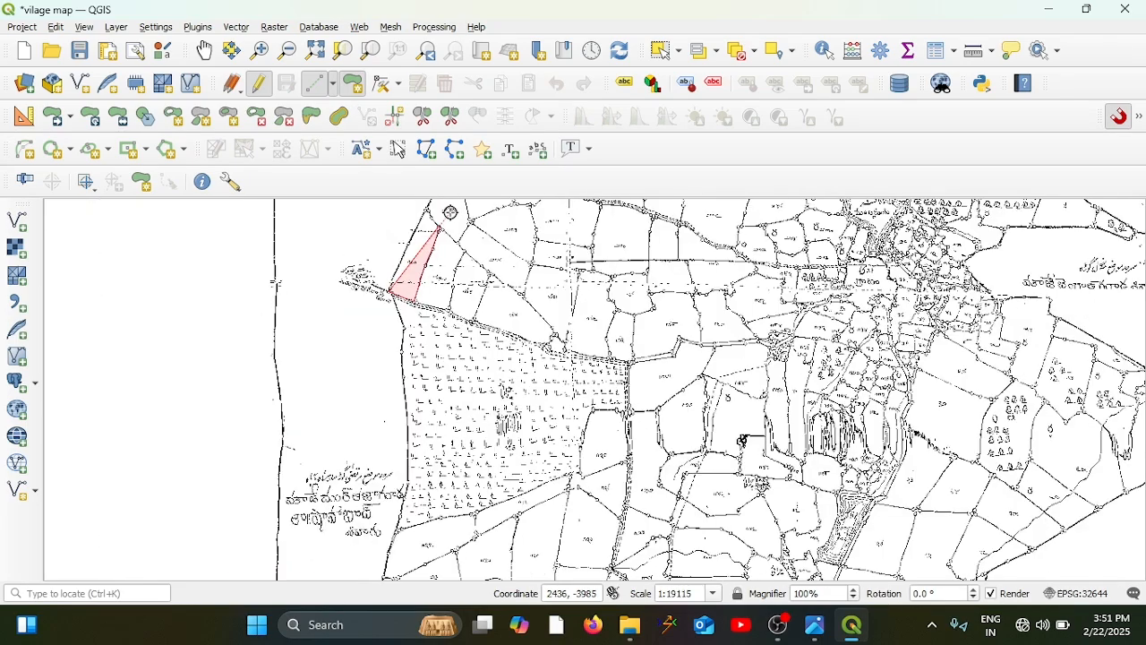
scroll(489, 216, up, 3)
scroll(489, 216, down, 2)
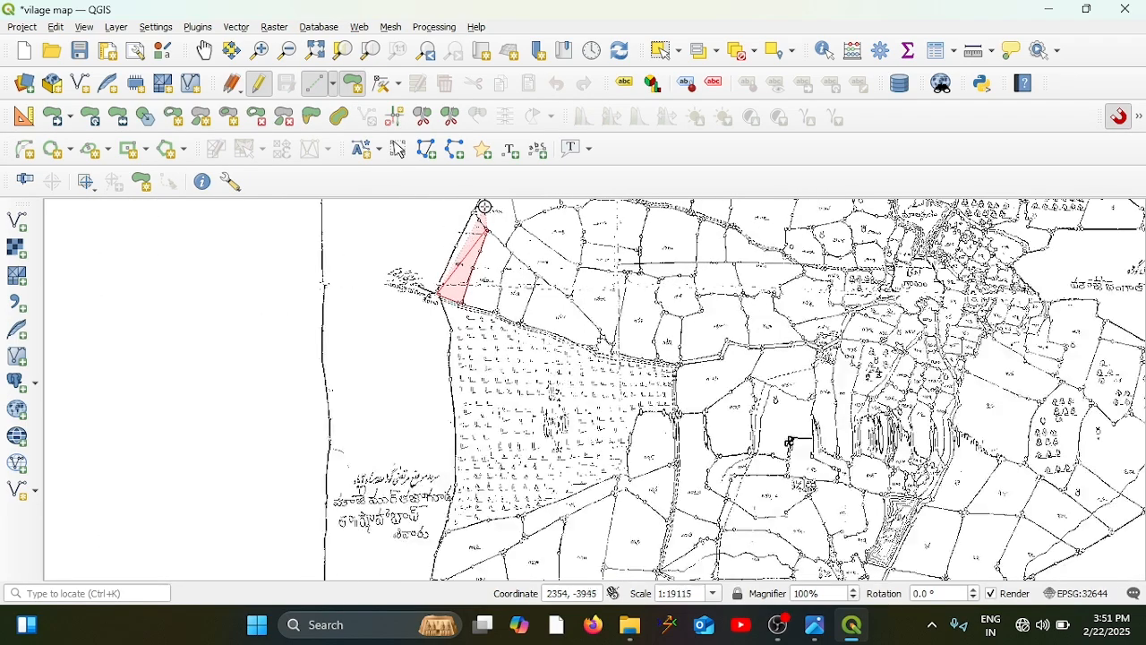
scroll(483, 205, up, 4)
scroll(461, 227, down, 1)
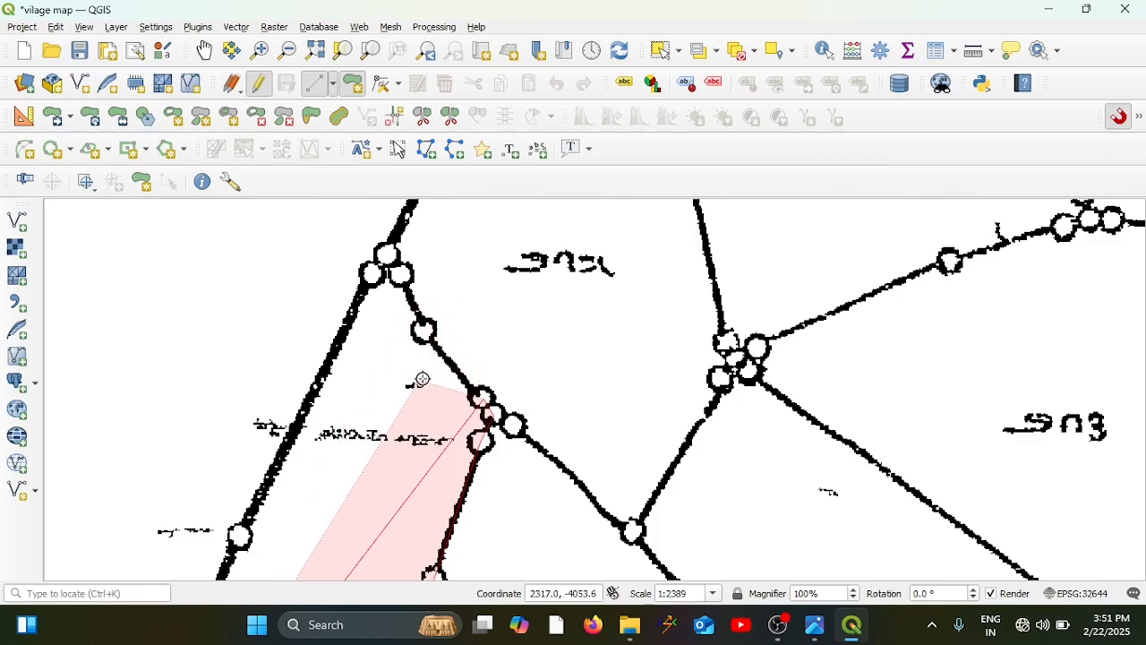
scroll(424, 330, down, 1)
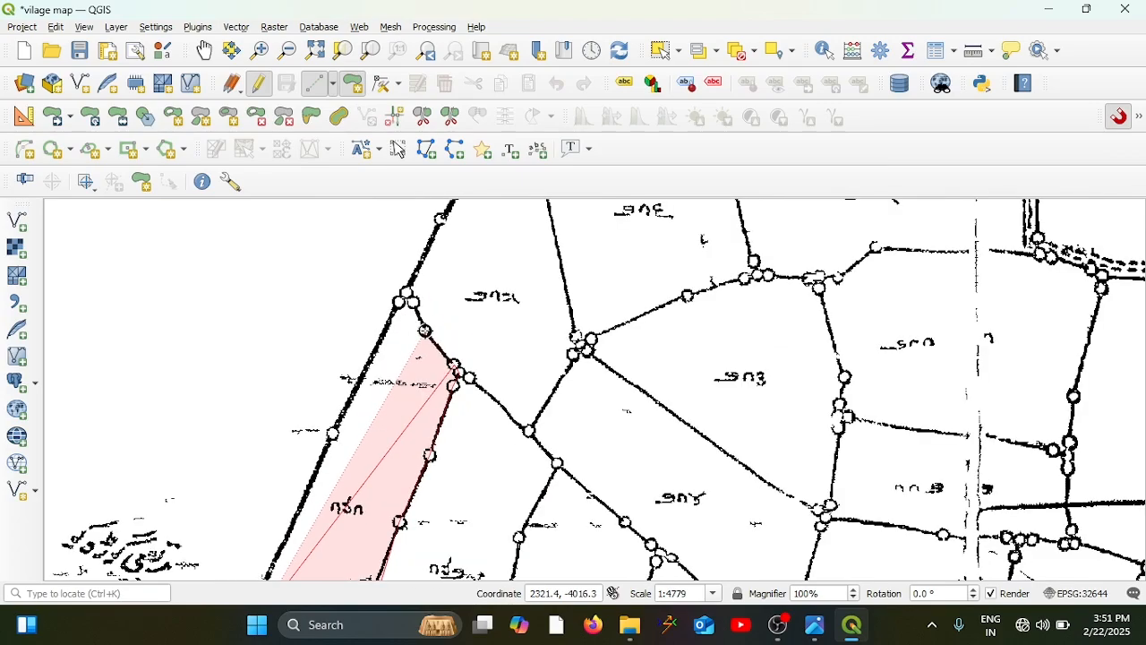
click(425, 331)
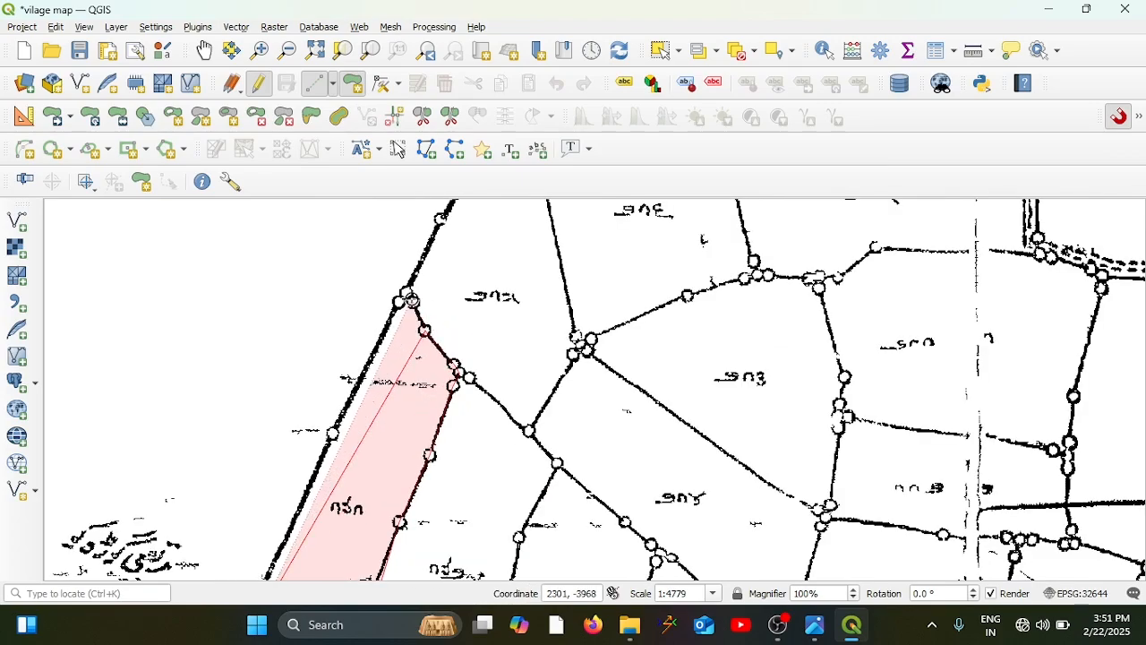
click(413, 302)
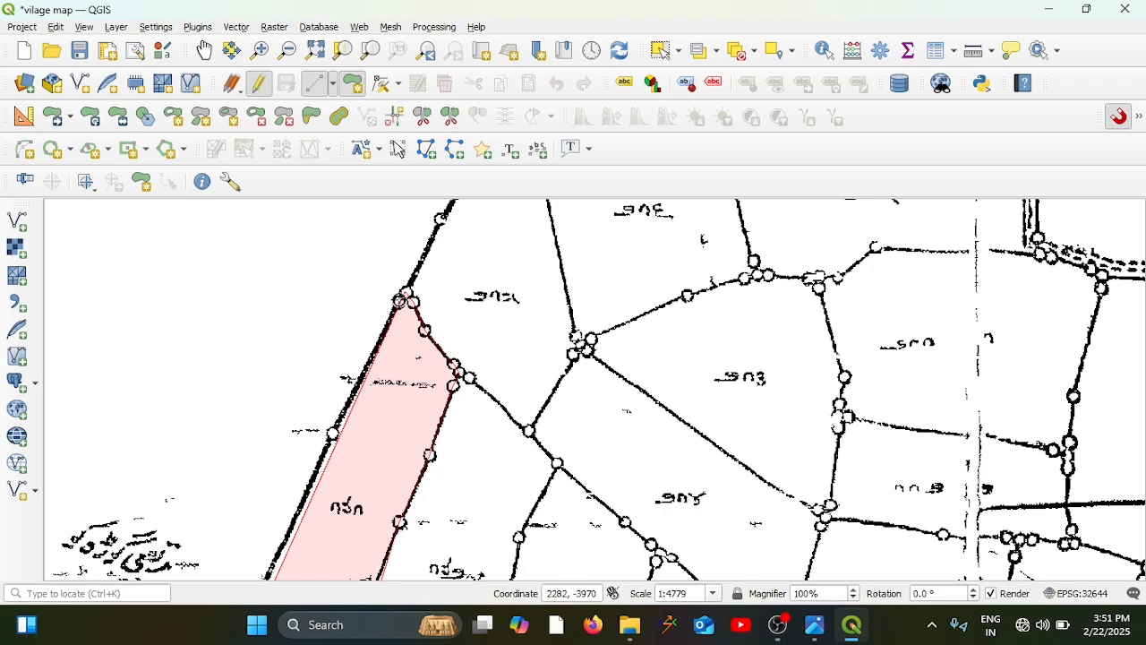
Step: Trace parcel 181's western boundary from the northern tip through the middle survey point back to the starting southwest corner
scroll(327, 429, down, 1)
scroll(329, 406, up, 1)
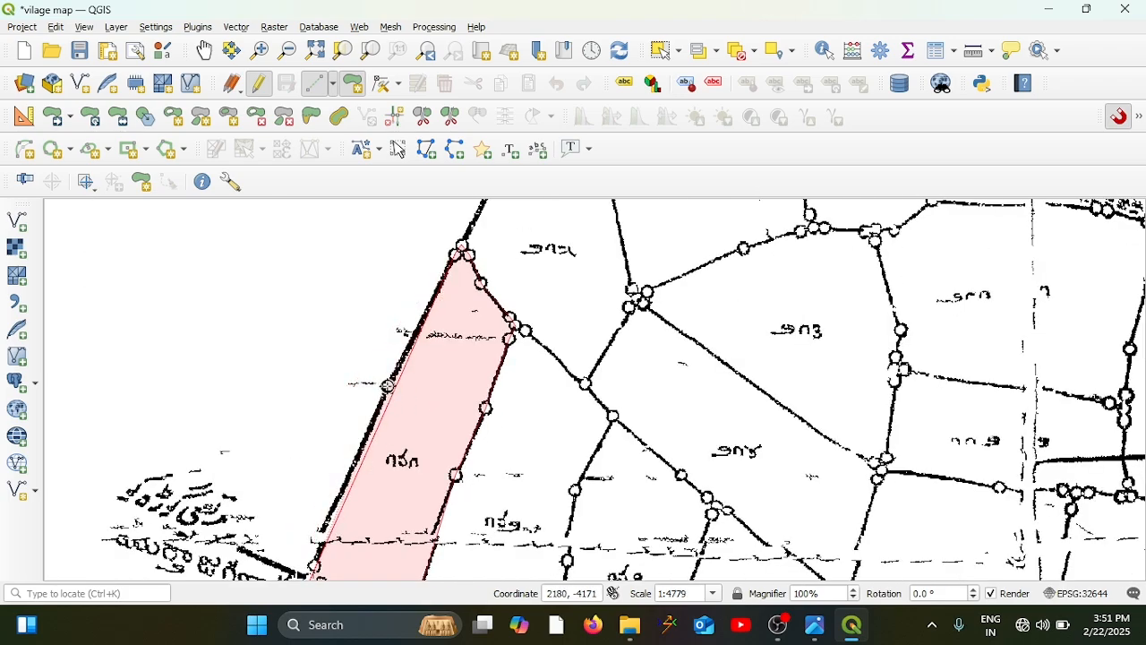
click(388, 385)
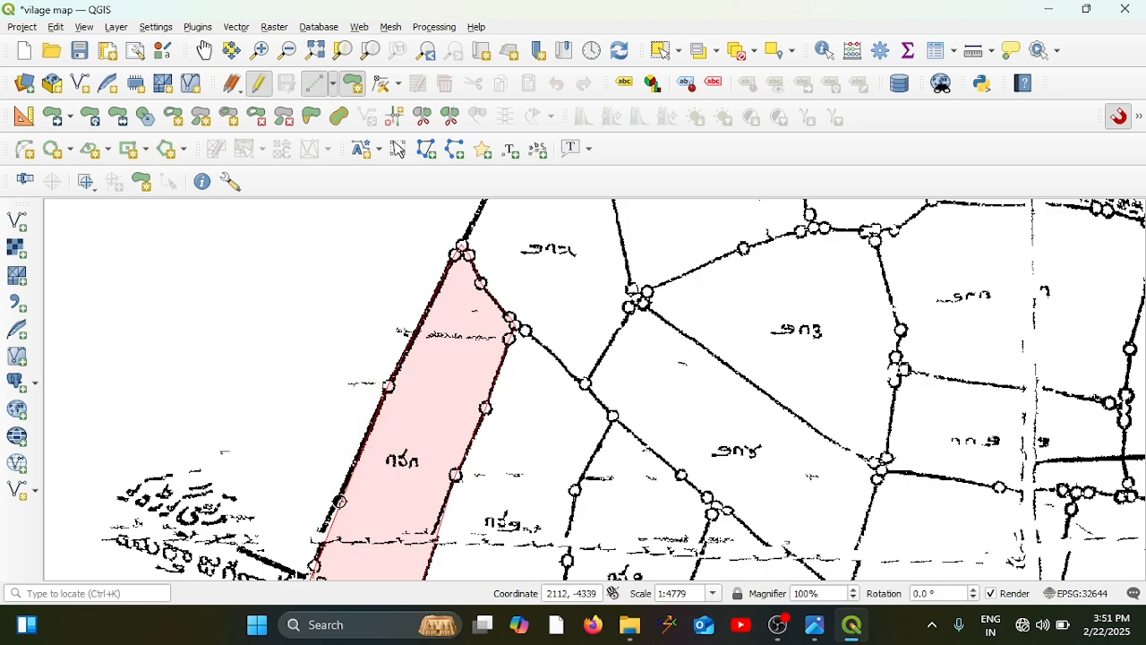
scroll(374, 475, down, 1)
scroll(358, 486, up, 2)
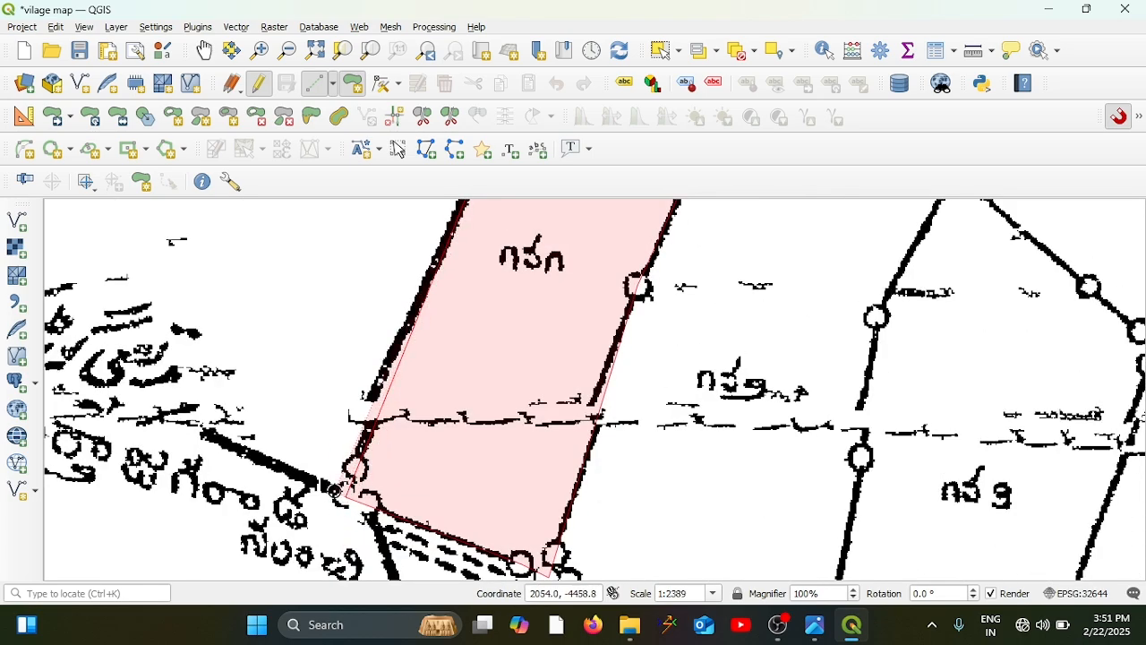
click(345, 492)
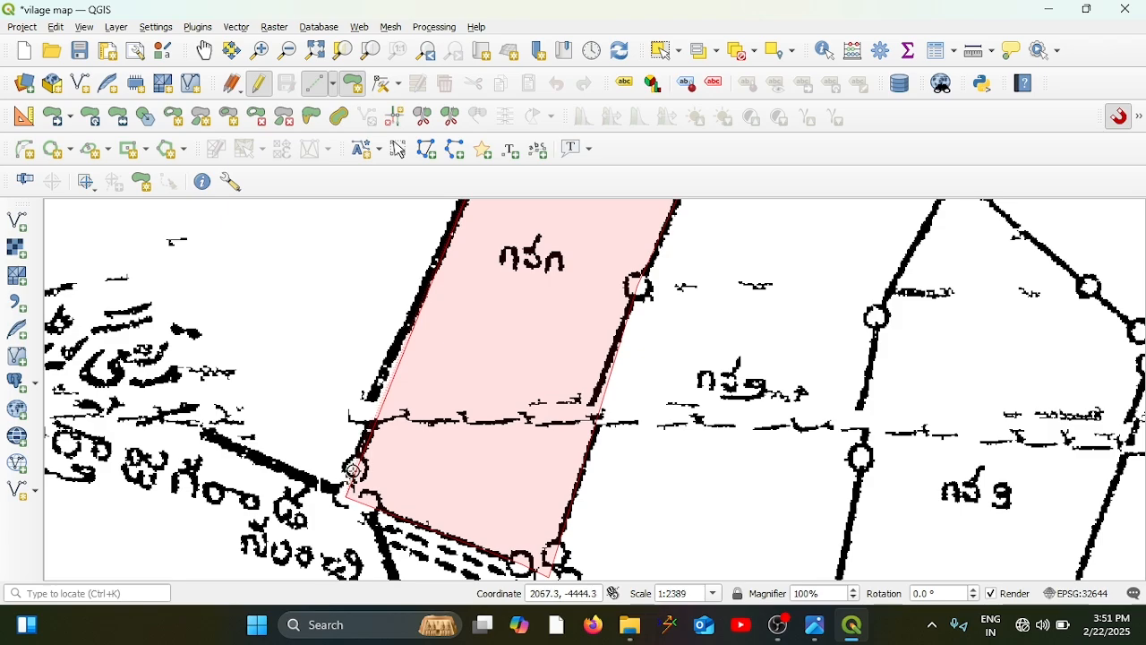
scroll(354, 468, down, 1)
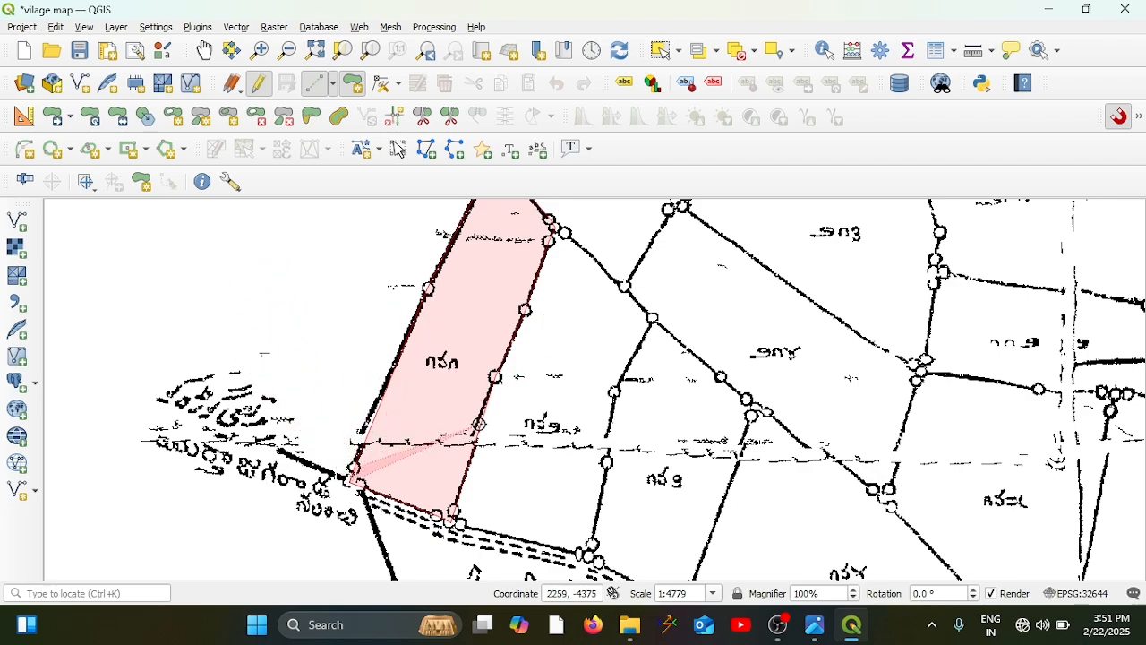
Step: Finish the traced parcel polygon and enter its attributes with id 01 and polygon 181
right_click(305, 325)
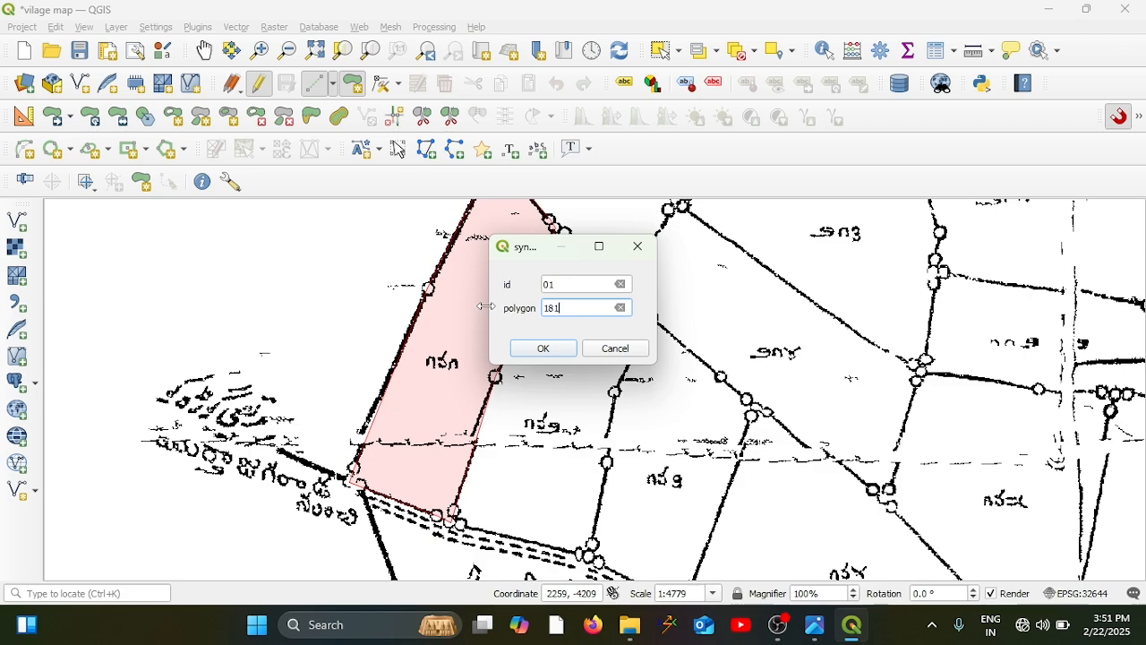
key(Return)
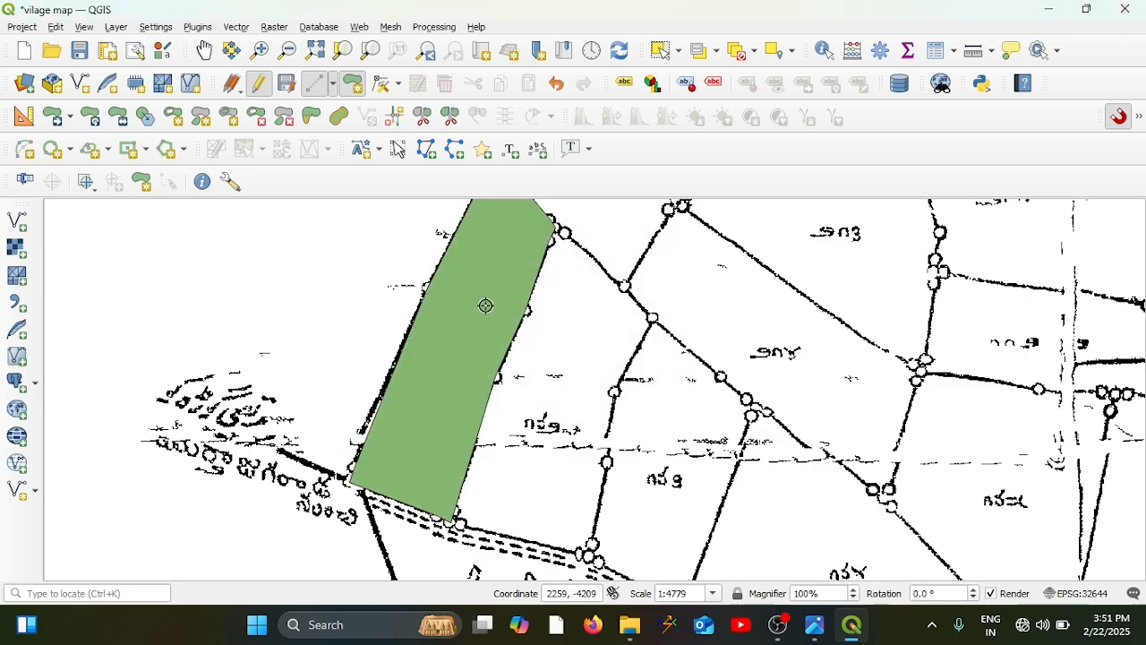
Step: Examine the completed parcel polygon's shape and position within the scanned village map
scroll(570, 301, down, 2)
scroll(591, 298, up, 1)
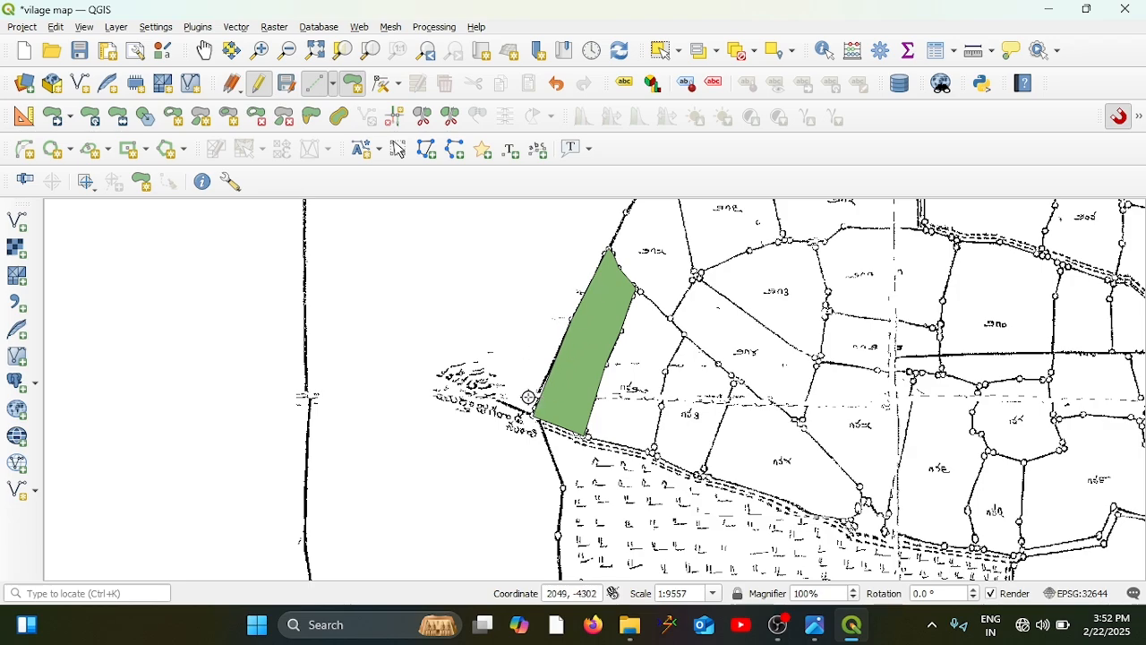
scroll(676, 330, down, 2)
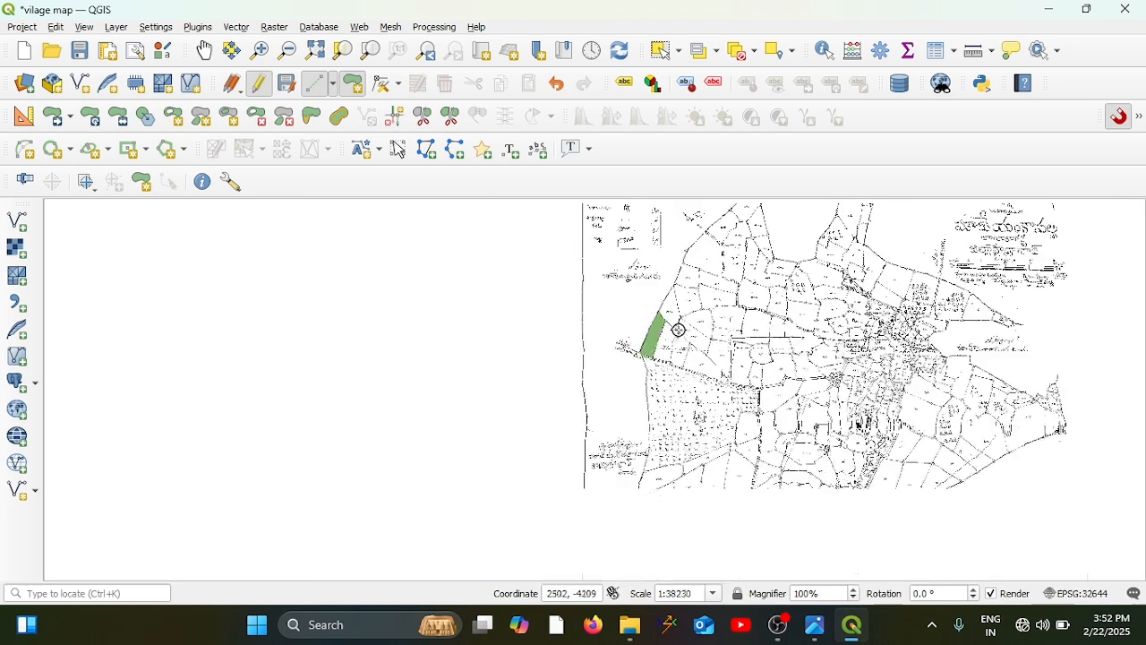
scroll(721, 340, down, 1)
scroll(653, 402, up, 3)
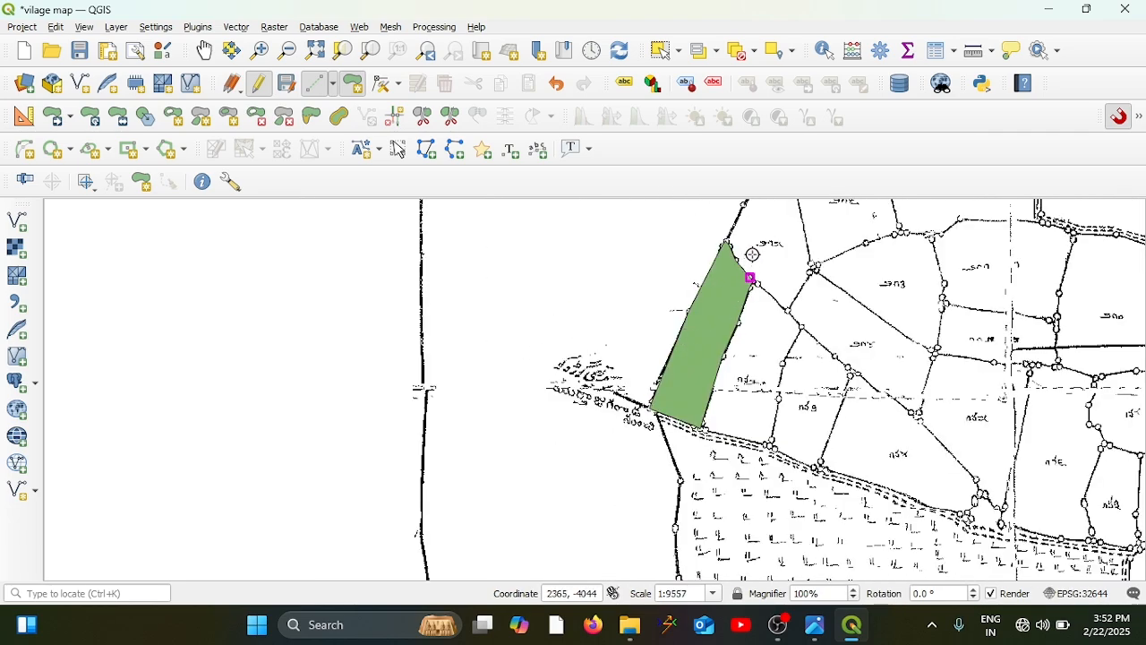
scroll(882, 255, down, 1)
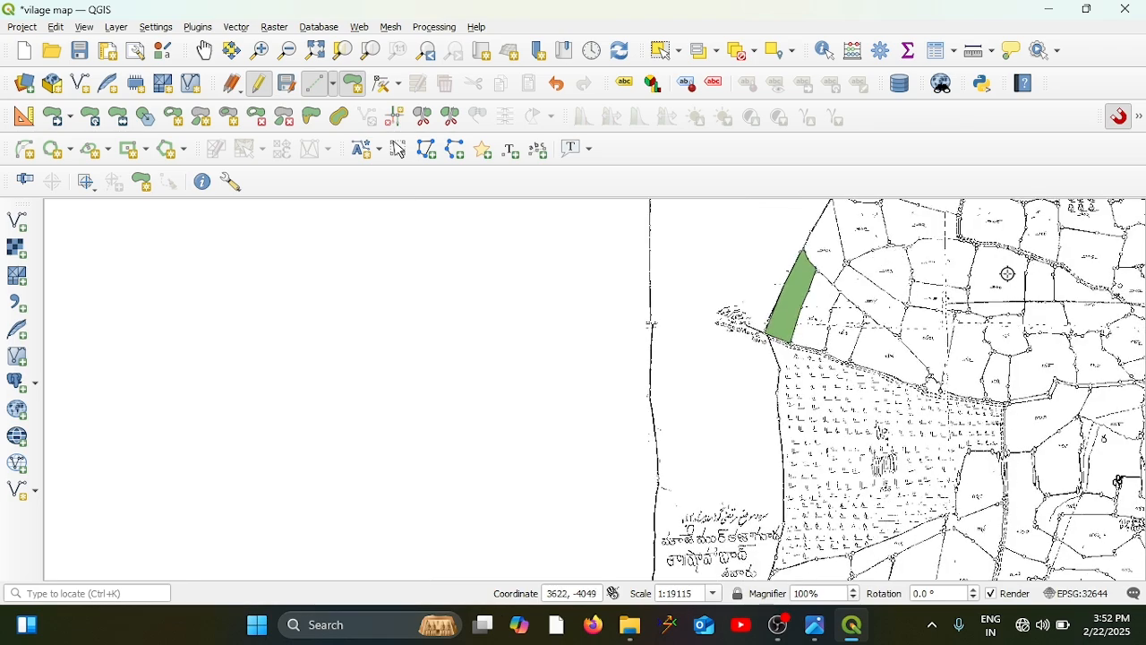
scroll(1131, 257, up, 1)
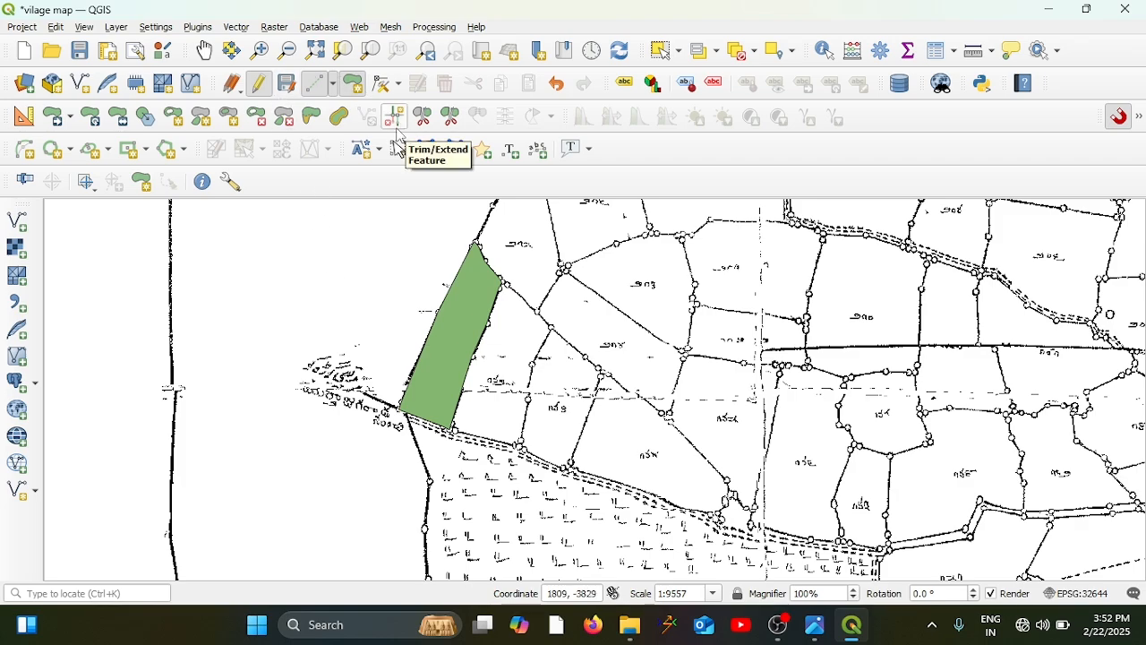
Step: Open the parcel layer's attribute table and define a new Decimal number (real) field named area in the Field Calculator
click(115, 30)
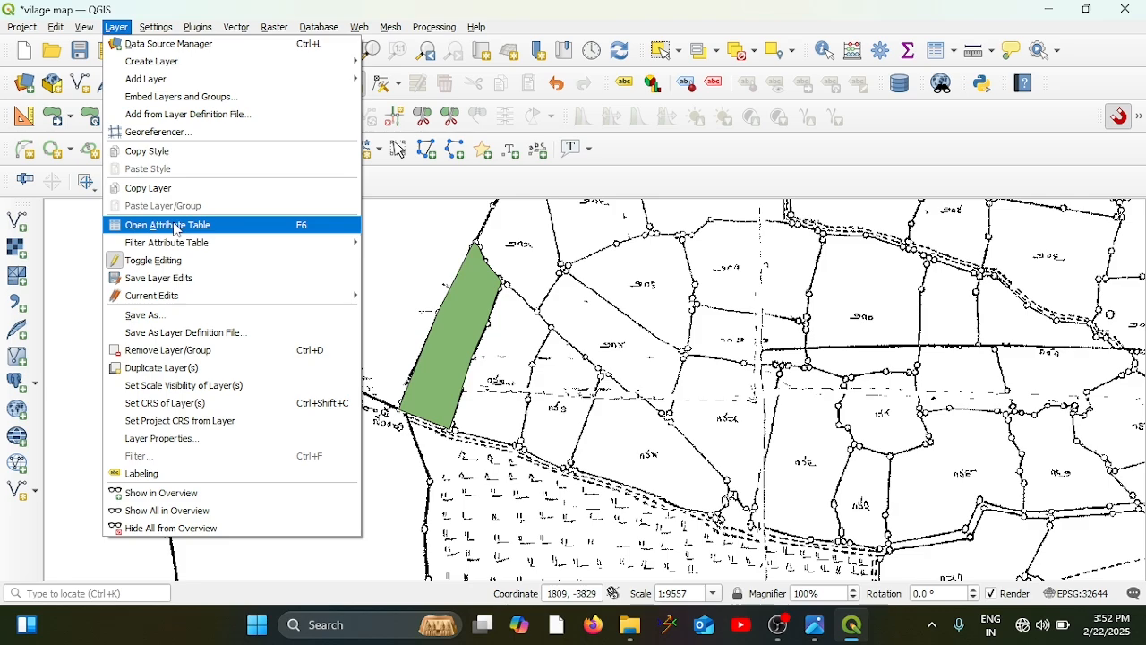
click(175, 228)
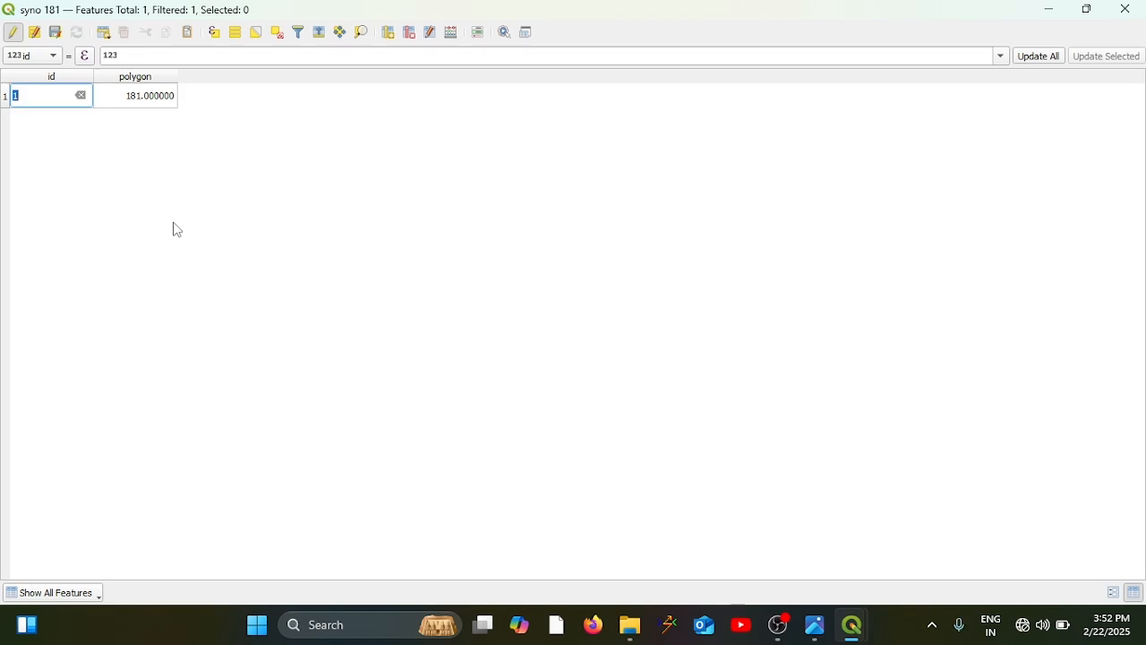
key(Return)
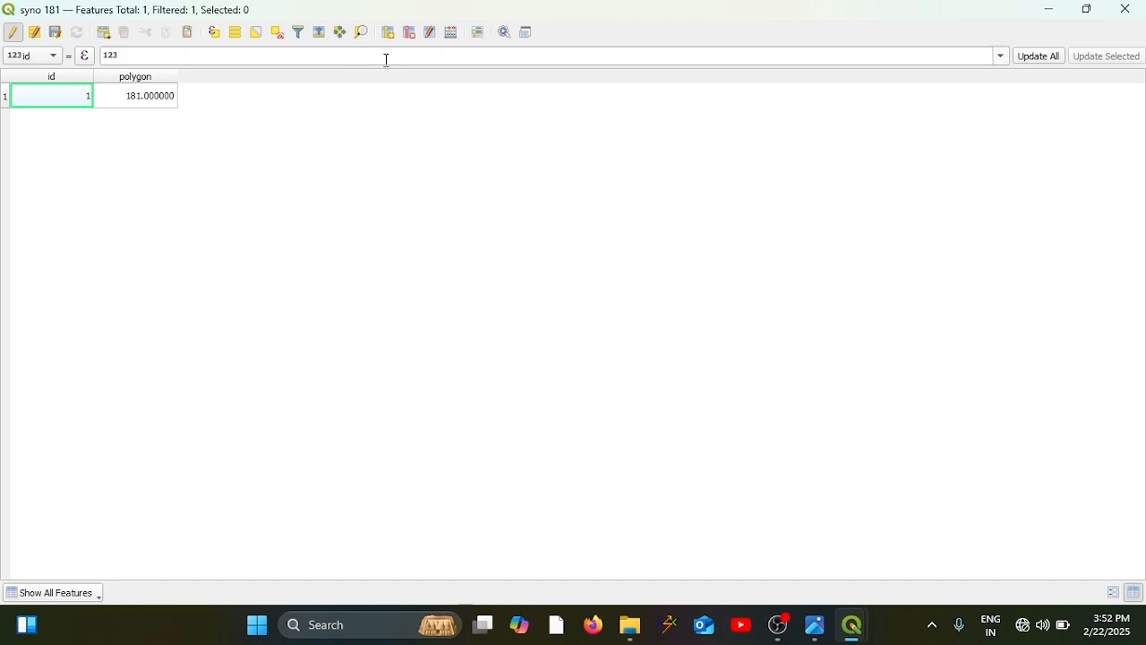
click(450, 34)
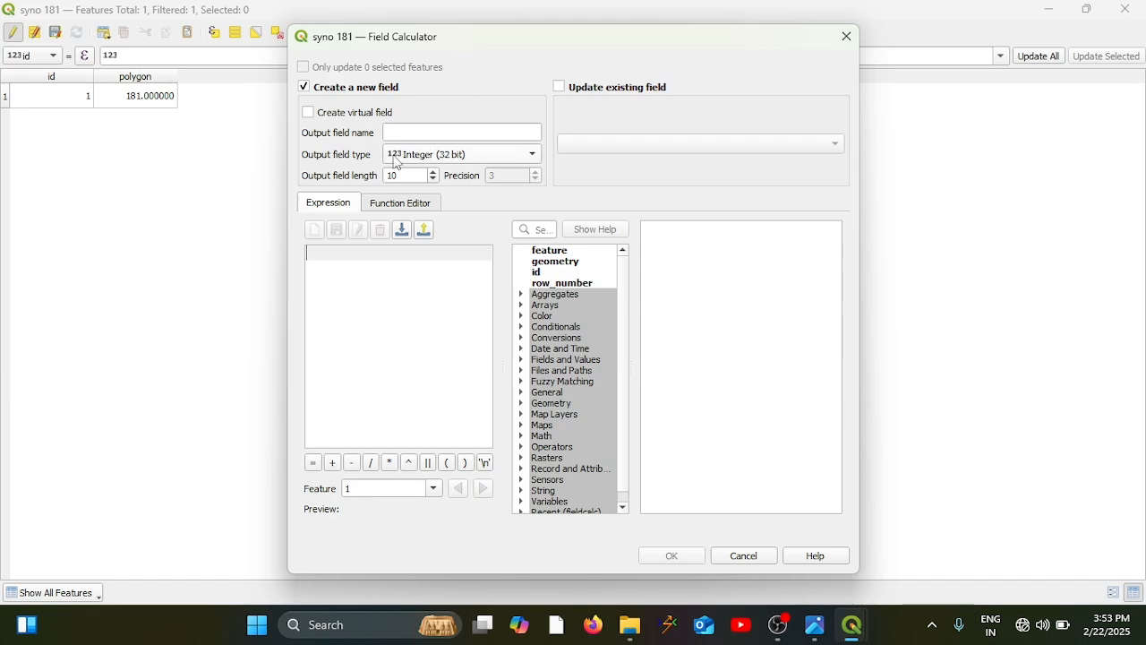
click(404, 128)
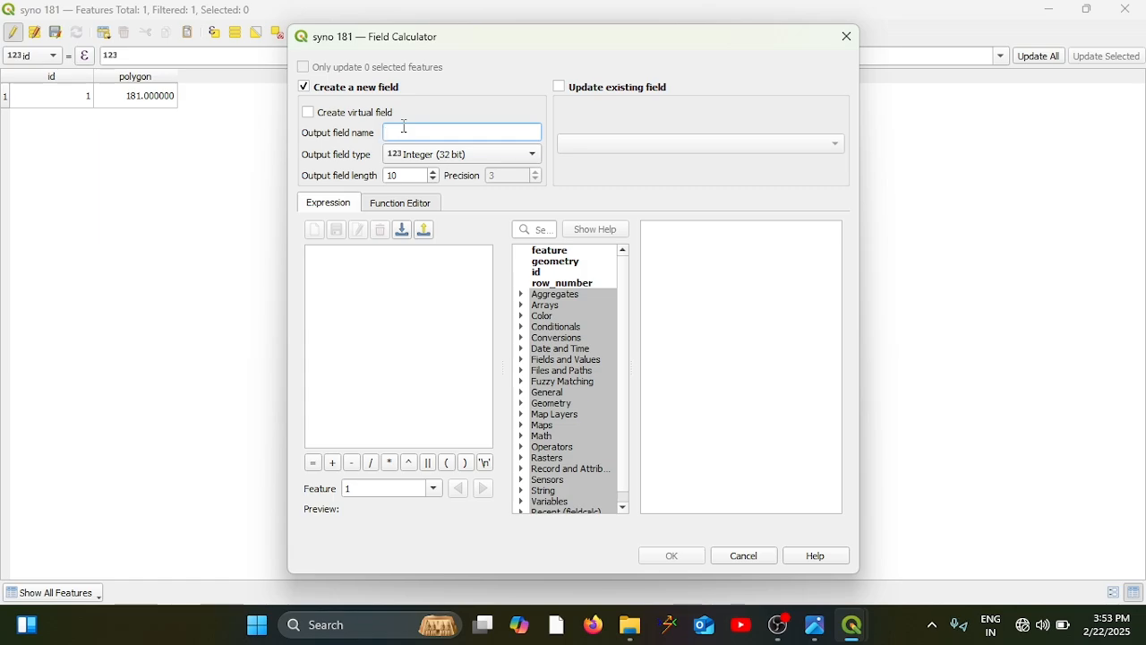
text(area)
click(427, 156)
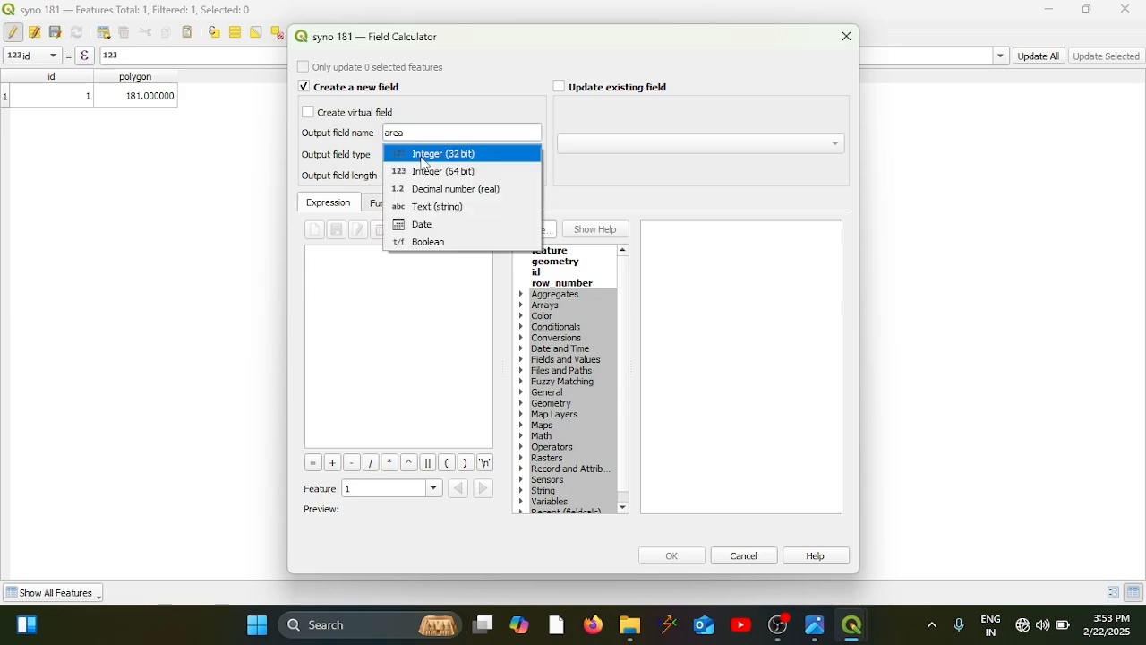
click(437, 188)
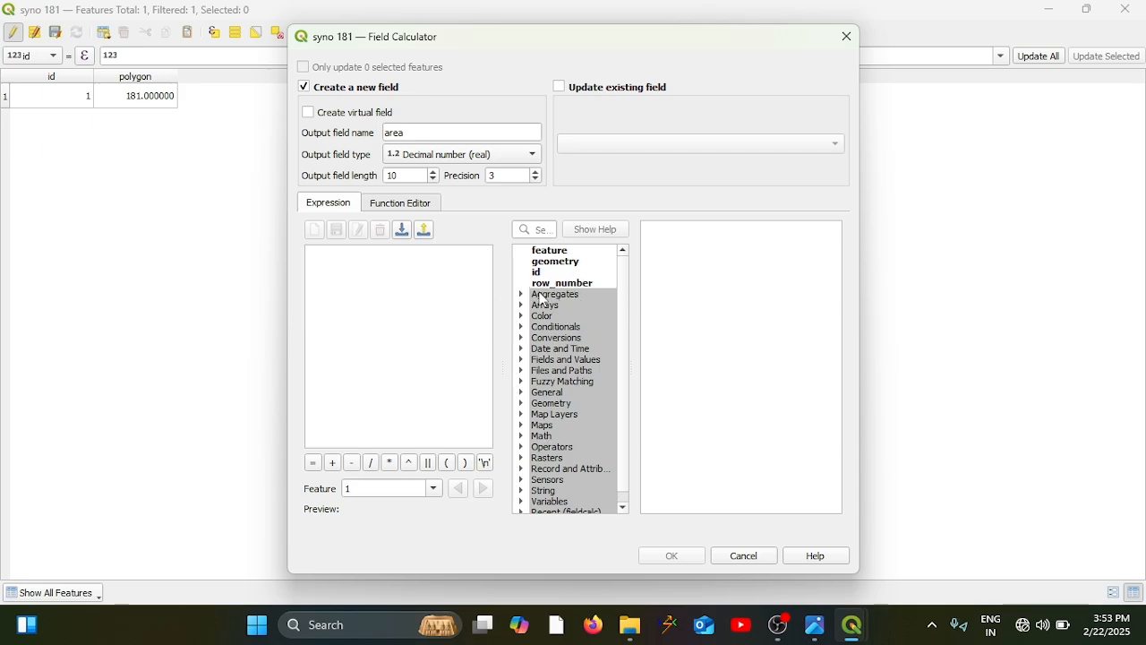
Step: Fill the new area field with the geometry function $area and close the attribute table
scroll(563, 444, down, 1)
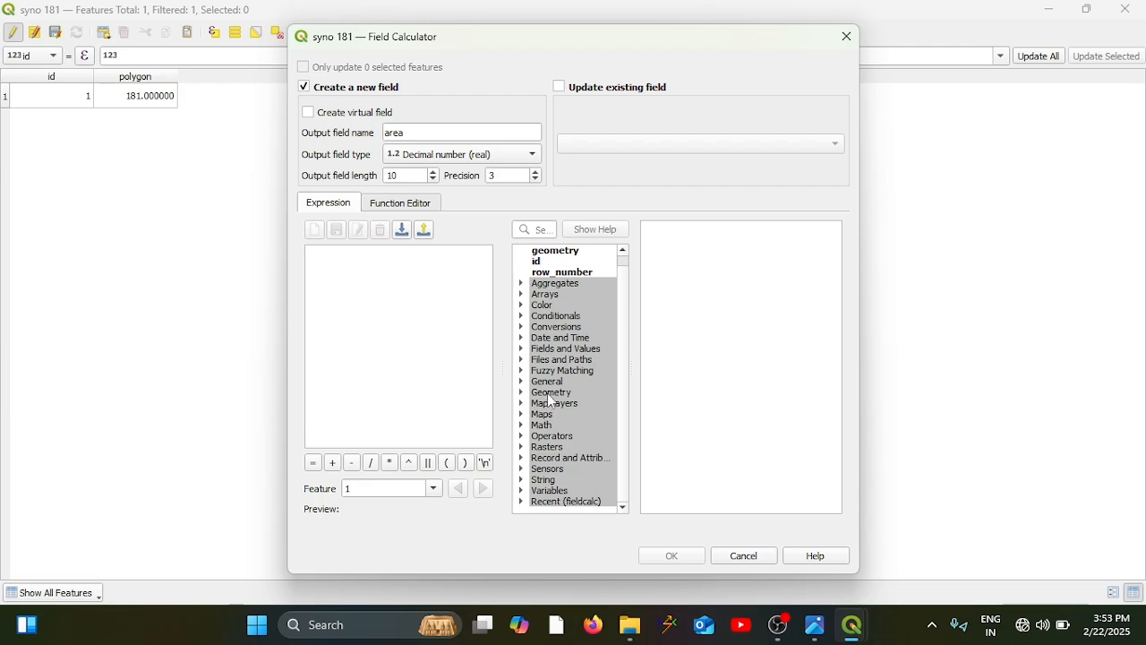
double_click(552, 394)
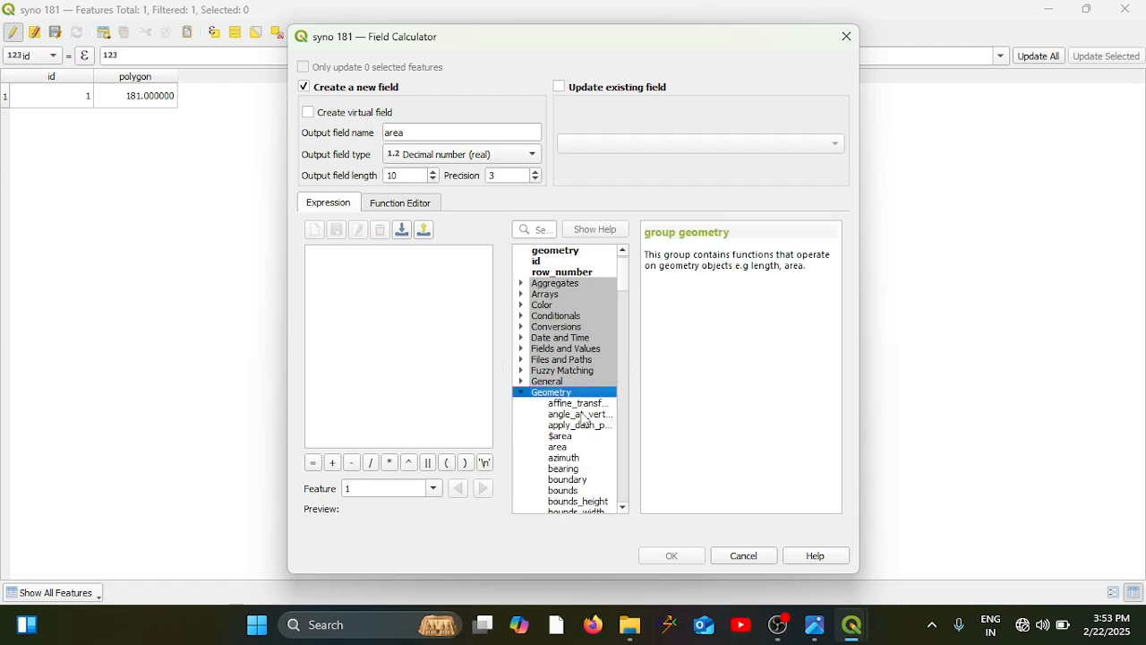
scroll(578, 439, down, 1)
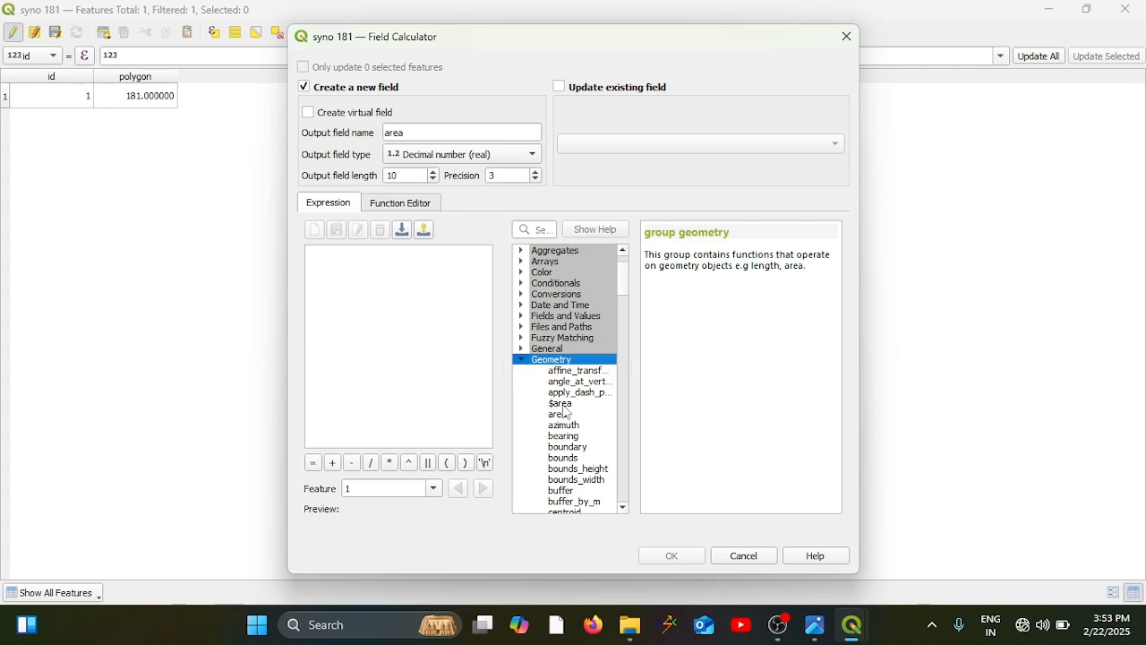
double_click(565, 408)
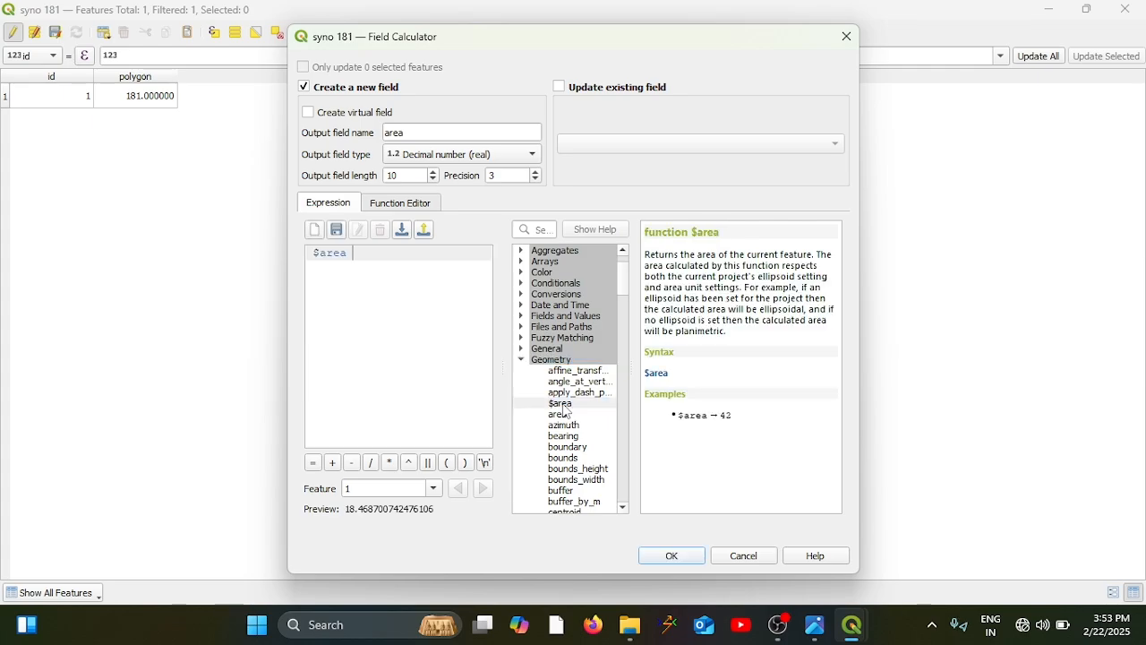
click(677, 560)
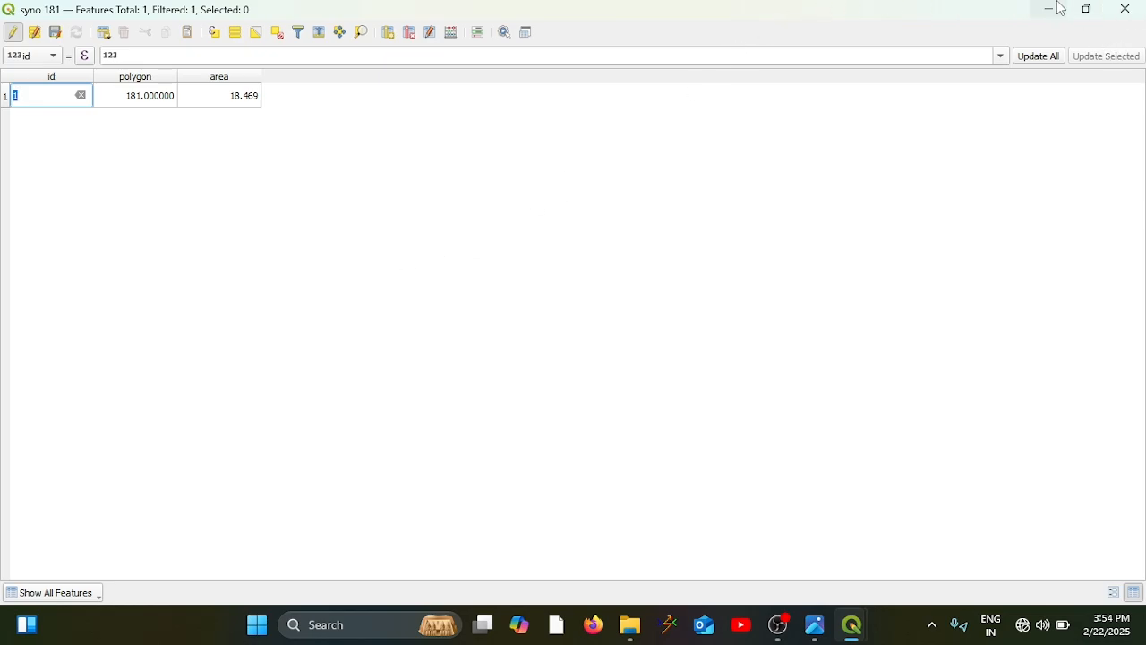
click(1125, 8)
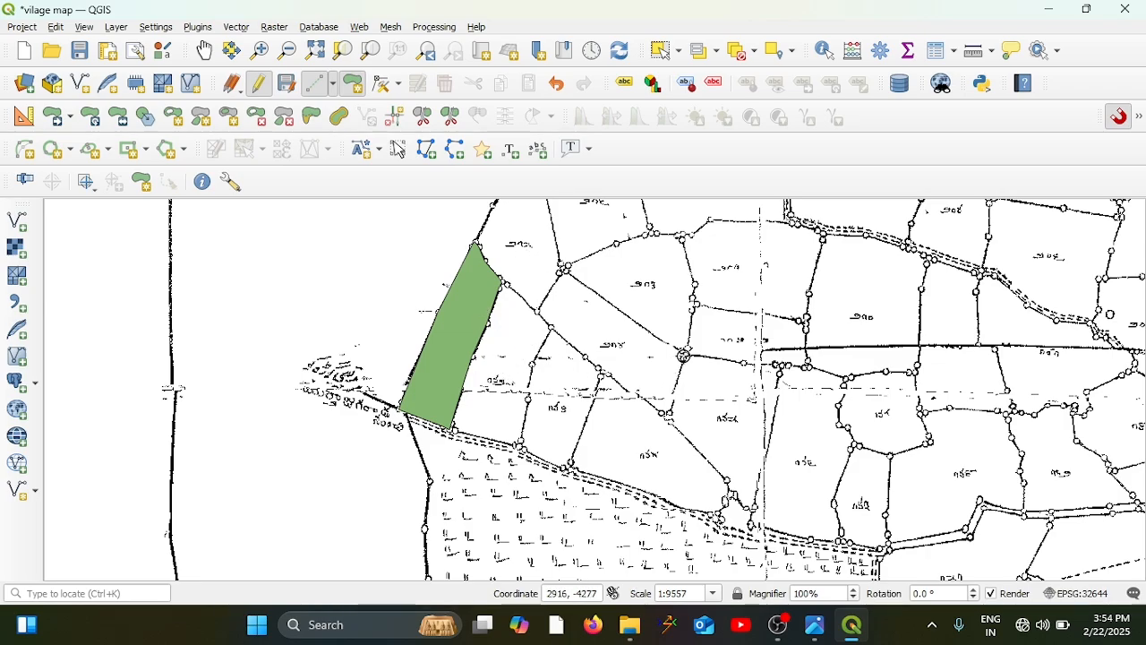
Step: Inspect parcel 181 against its neighbouring parcels and the whole scanned village map at several scales
scroll(683, 355, down, 1)
scroll(926, 367, down, 1)
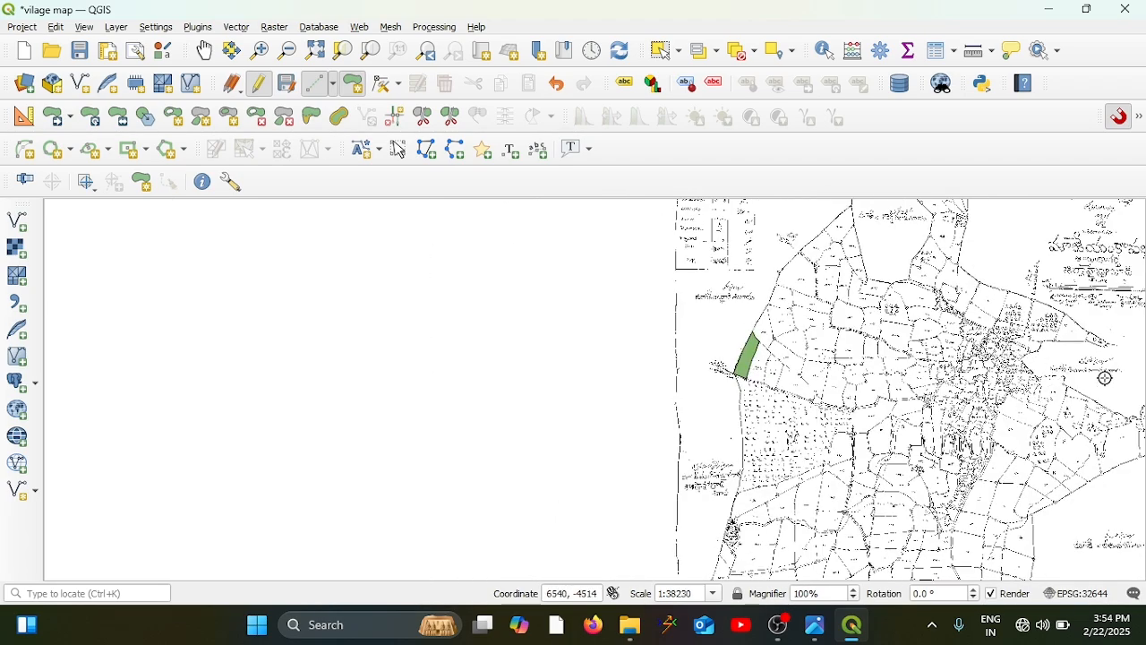
scroll(1127, 368, up, 2)
scroll(907, 384, down, 2)
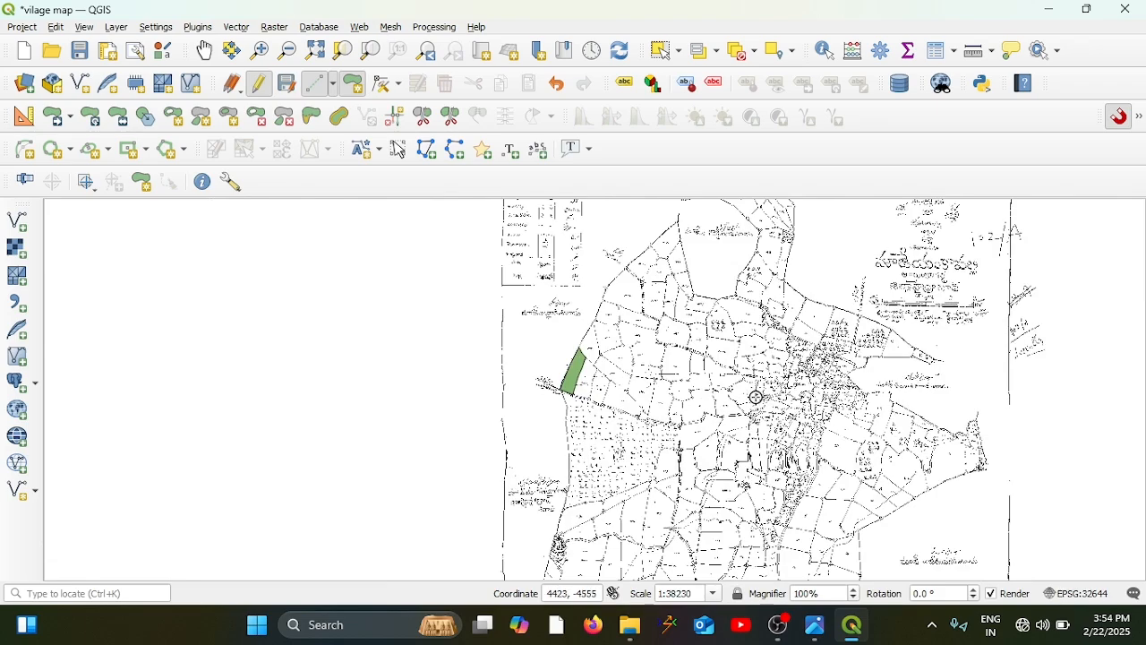
scroll(672, 367, up, 2)
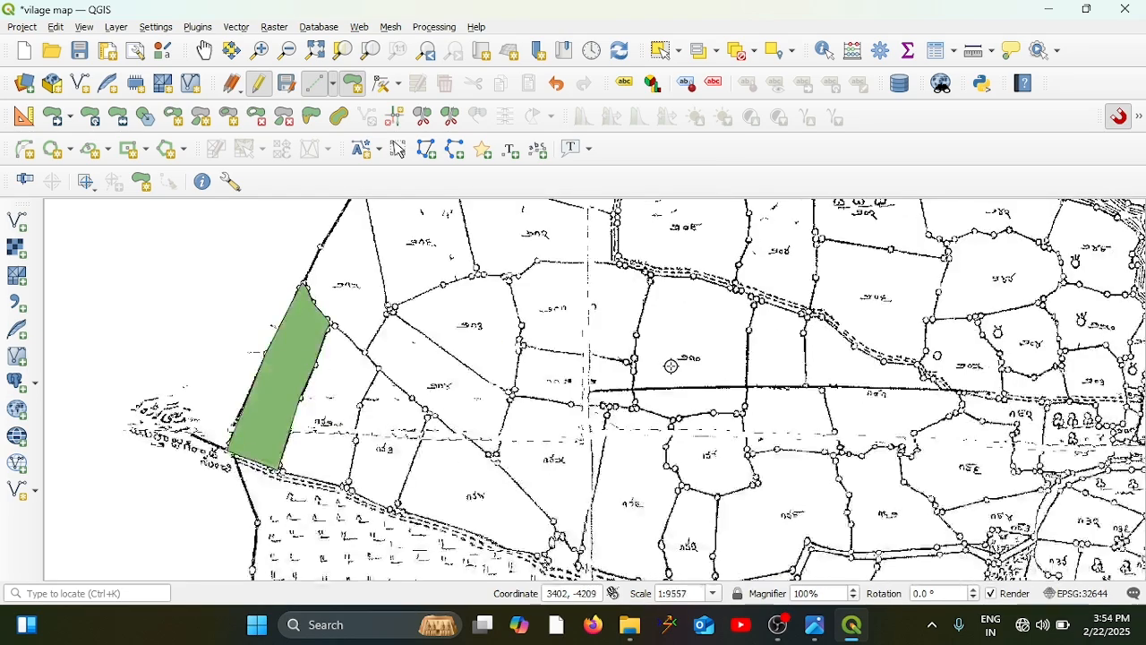
scroll(672, 366, down, 2)
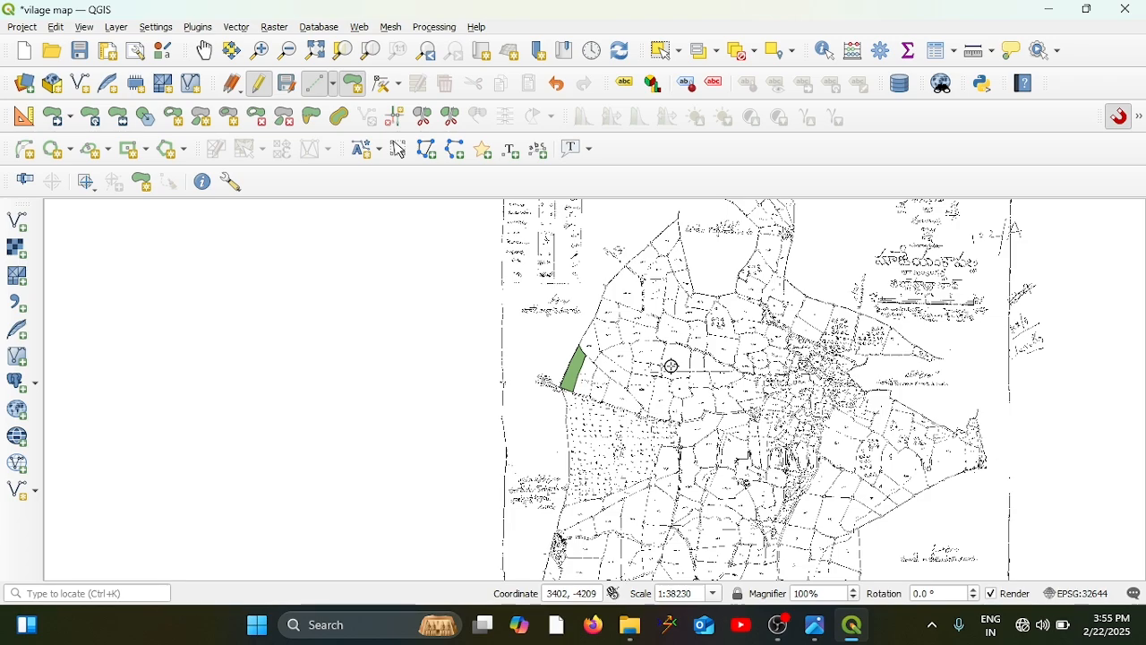
scroll(672, 365, up, 1)
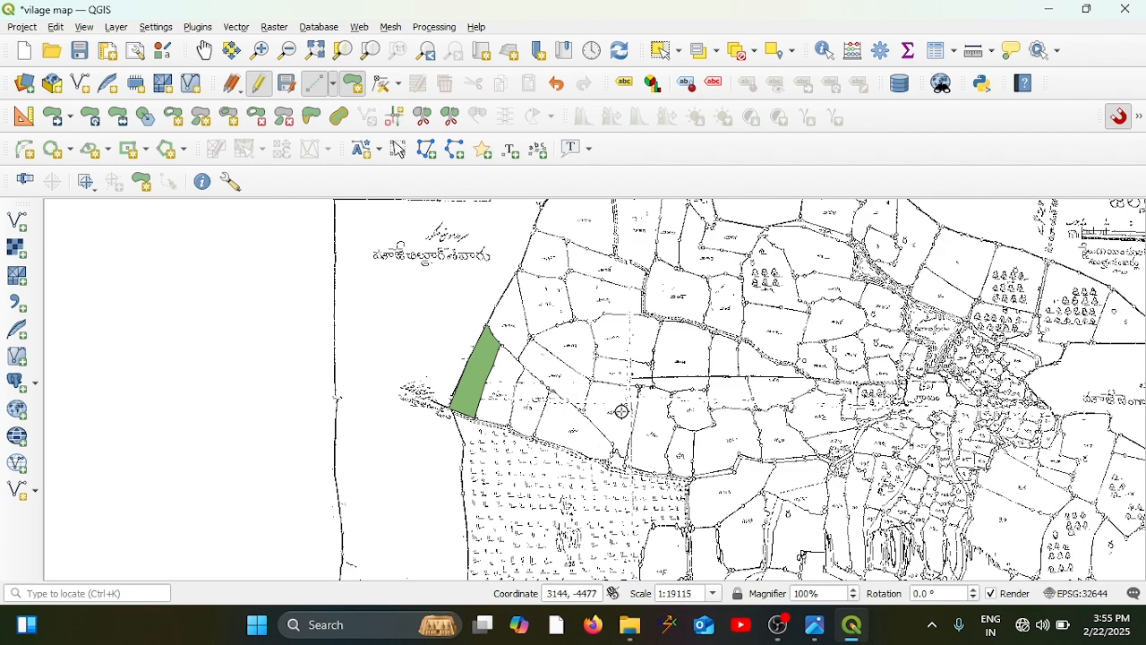
scroll(621, 412, up, 2)
scroll(622, 412, down, 2)
scroll(519, 401, up, 2)
scroll(432, 383, down, 1)
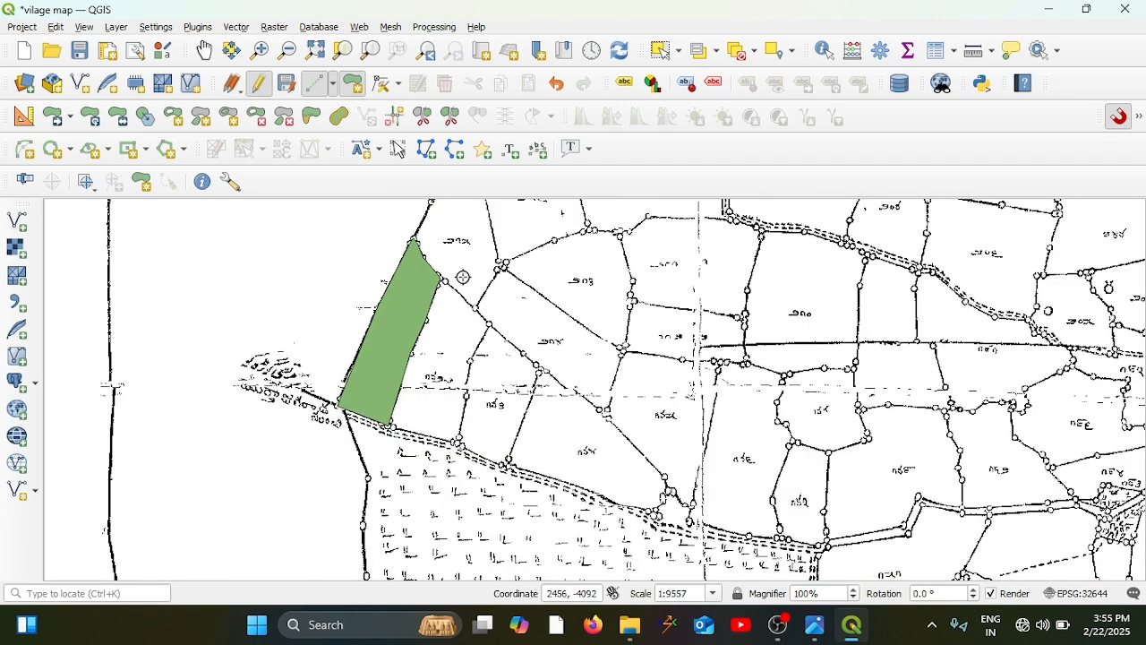